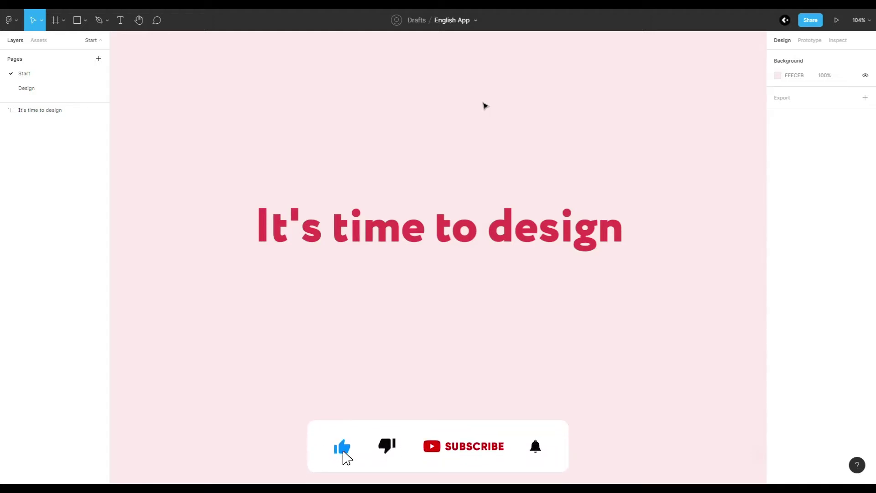
# Step: On the Design page, draw a 100×100 square and make a row of four
pyautogui.click(78, 89)
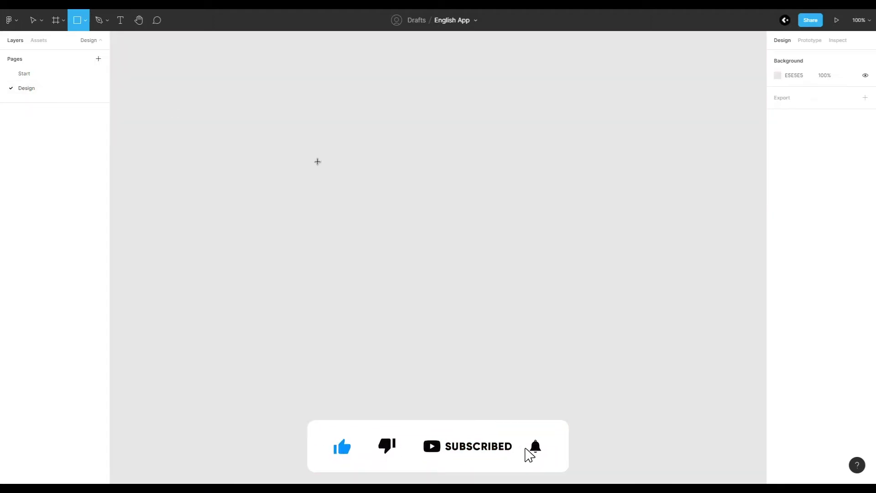
pyautogui.moveTo(305, 155)
pyautogui.mouseDown()
pyautogui.moveTo(322, 176)
pyautogui.moveTo(454, 185)
pyautogui.mouseUp()
pyautogui.write('100')
pyautogui.press('Return')
pyautogui.press('Escape')
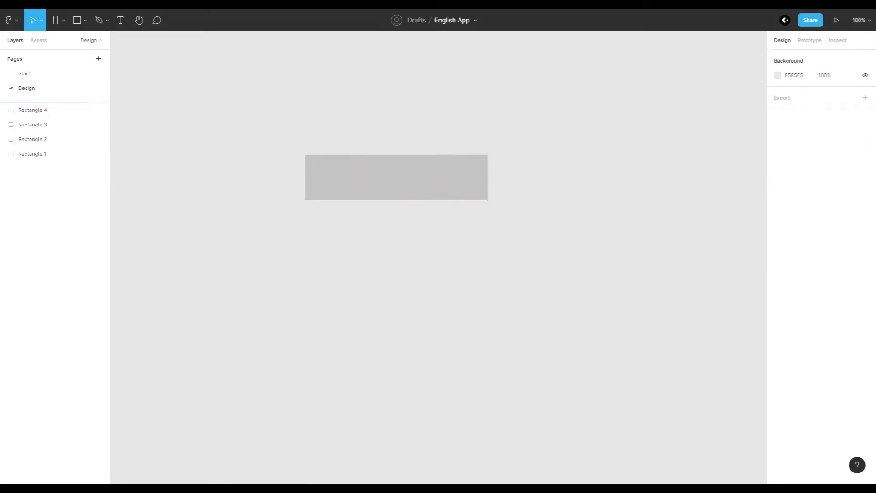
# Step: Fill the four squares FFECEB, ED4546, D8EDFF and 0E76D0
pyautogui.click(319, 184)
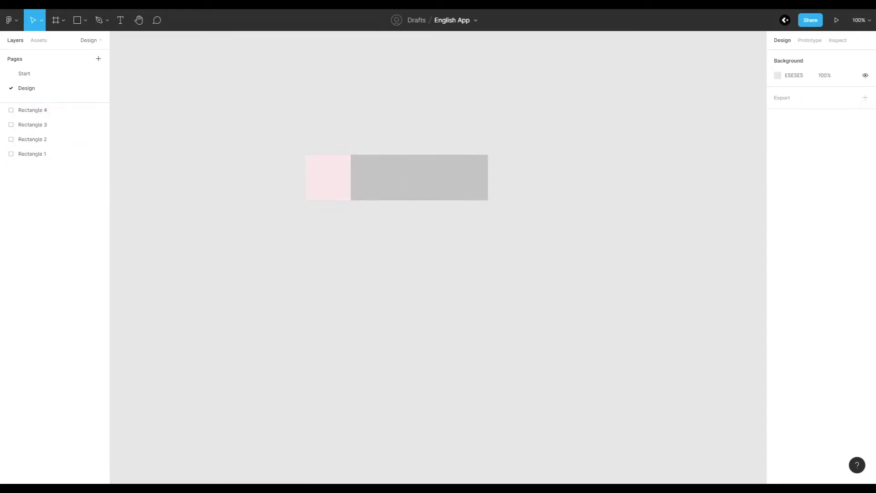
pyautogui.click(374, 177)
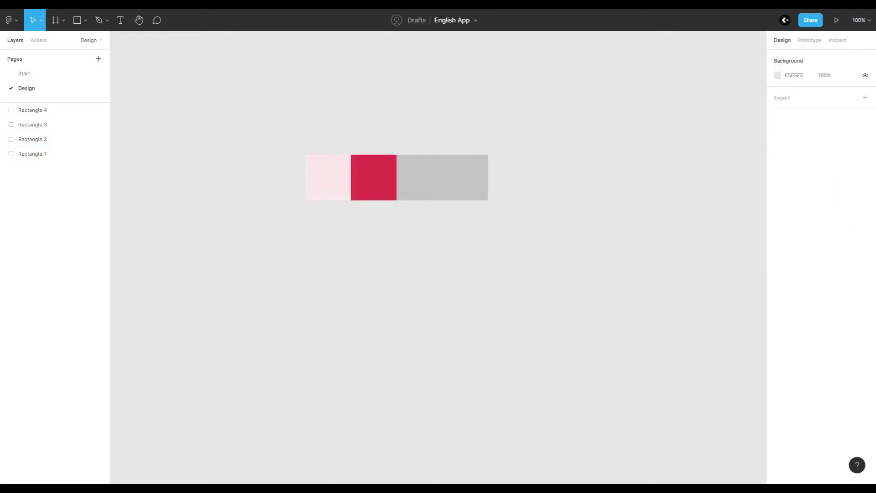
pyautogui.click(433, 170)
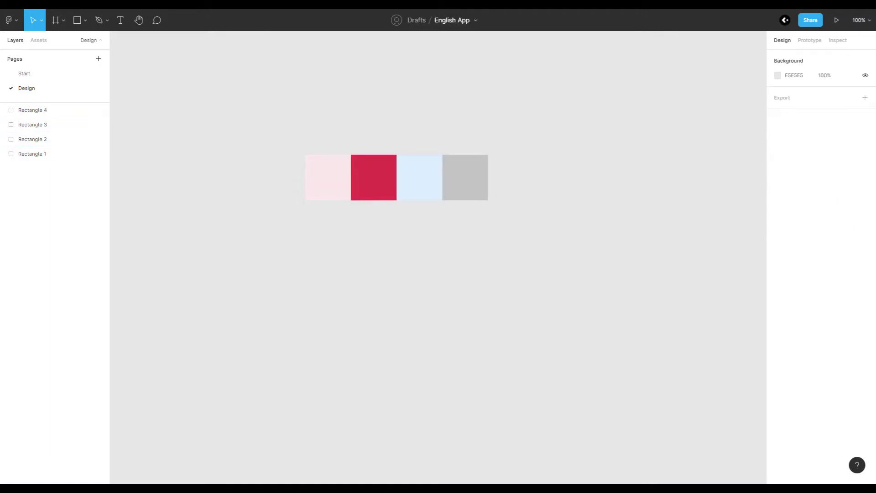
pyautogui.click(479, 183)
pyautogui.scroll(-5, 319, 251)
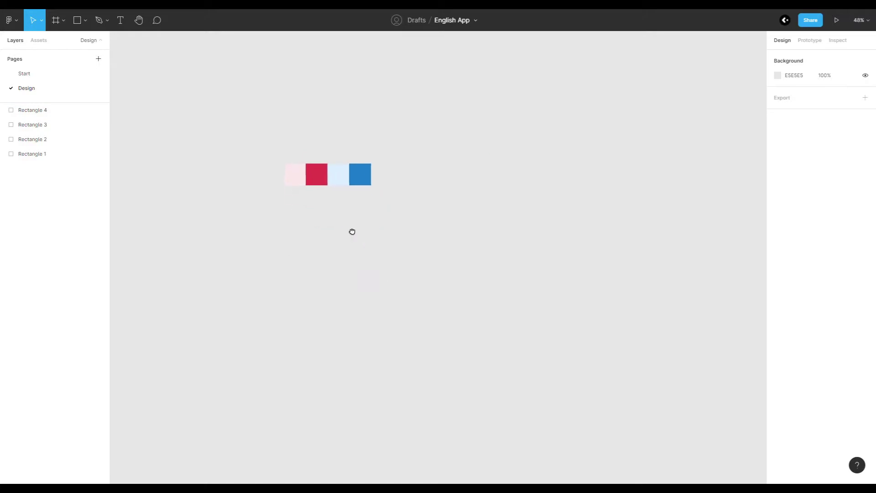
# Step: Add an iPhone 11 Pro / X frame and place it below the colour squares
pyautogui.press('f')
pyautogui.click(821, 101)
pyautogui.moveTo(425, 168); pyautogui.dragTo(313, 227)
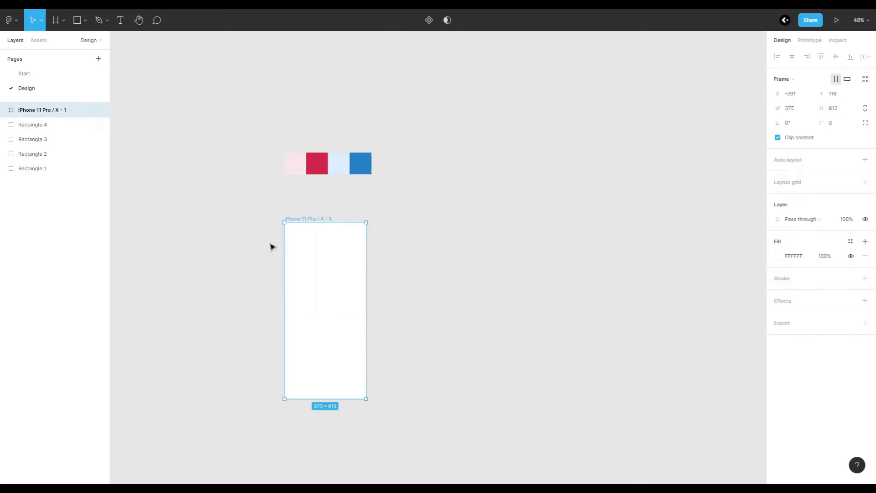
pyautogui.keyDown('ctrl'); pyautogui.scroll(3, 272, 246); pyautogui.keyUp('ctrl')
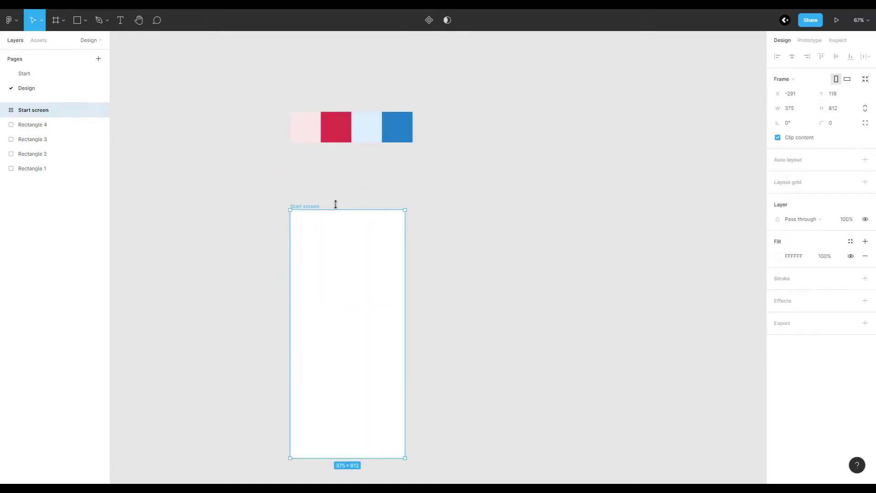
pyautogui.keyDown('ctrl'); pyautogui.scroll(5, 299, 279); pyautogui.keyUp('ctrl')
# Step: Show rulers, add a vertical guide near the frame's right edge, and remove a test rectangle
pyautogui.press('r')
pyautogui.moveTo(283, 221); pyautogui.dragTo(301, 236)
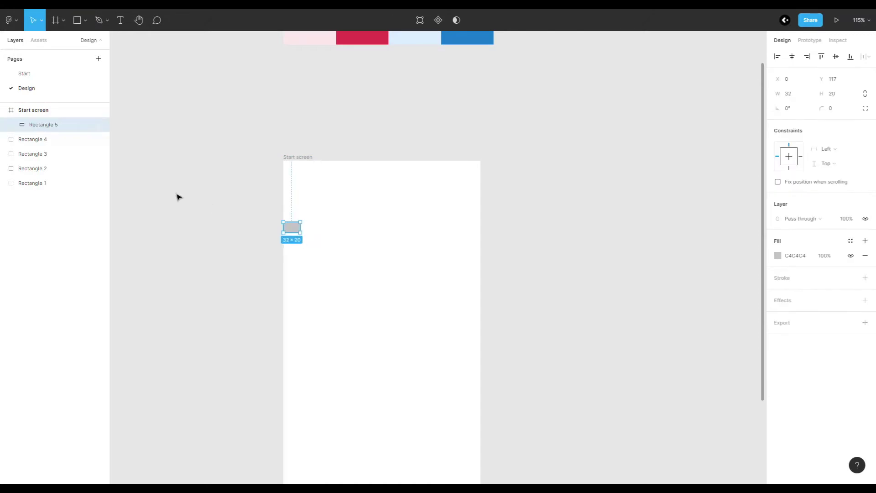
pyautogui.hotkey('shift', 'r')
pyautogui.moveTo(114, 201); pyautogui.dragTo(300, 230)
pyautogui.hotkey('alt', 'd')
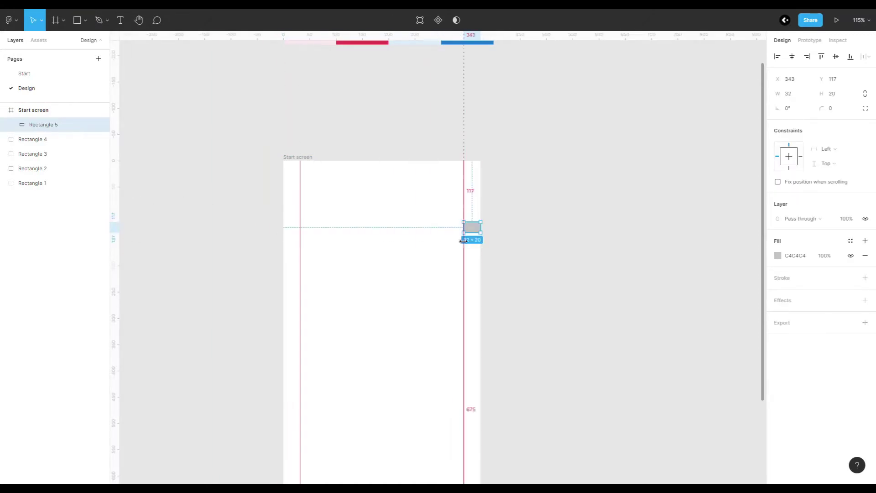
pyautogui.press('Delete')
pyautogui.keyDown('ctrl'); pyautogui.scroll(-5, 302, 176); pyautogui.keyUp('ctrl')
# Step: Fill the Start screen frame with the pale pink sampled from the swatch
pyautogui.click(307, 168)
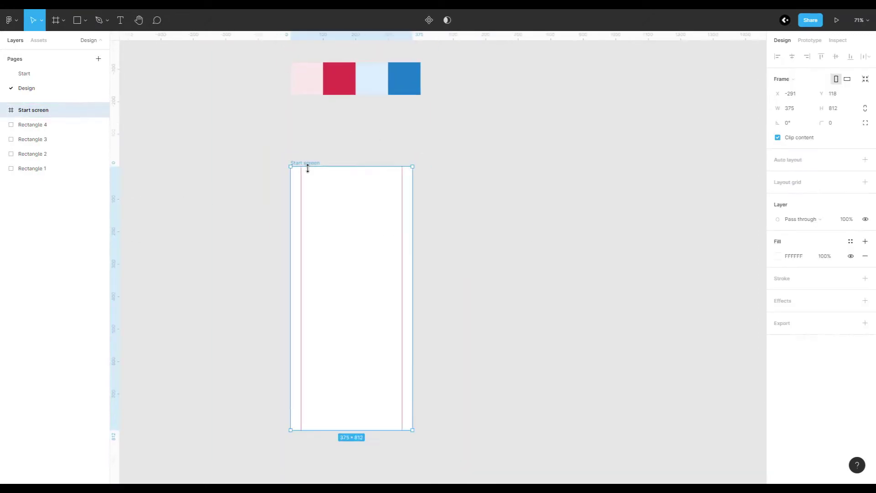
pyautogui.hotkey('shift', 'r')
pyautogui.press('i')
pyautogui.click(309, 84)
pyautogui.click(358, 156)
pyautogui.keyDown('ctrl'); pyautogui.scroll(1, 460, 156); pyautogui.keyUp('ctrl')
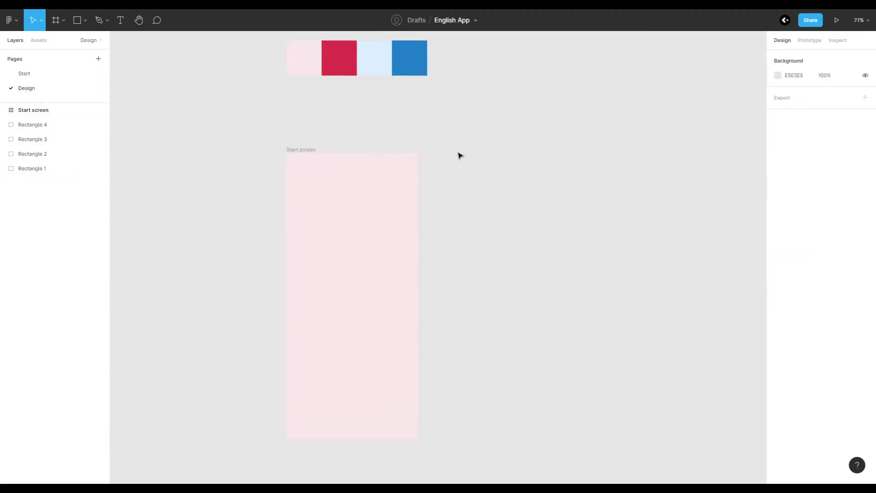
# Step: Group the four colour squares and name the group colors
pyautogui.click(46, 168)
pyautogui.click(47, 140)
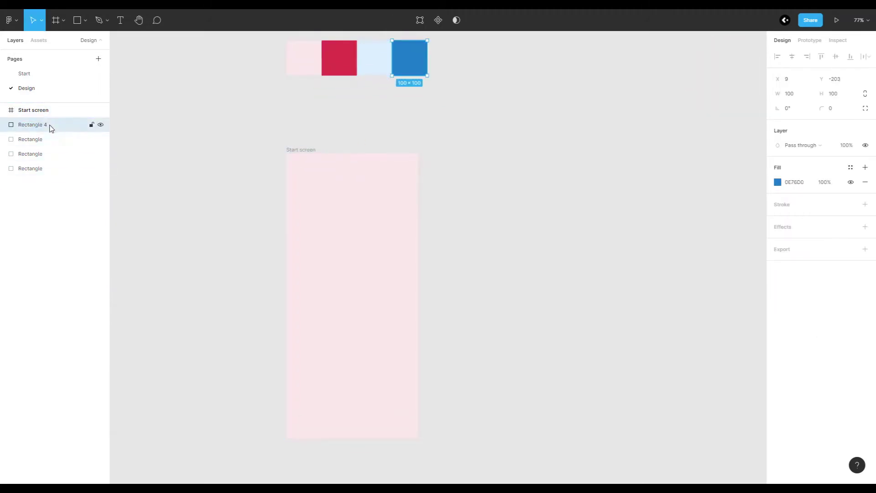
pyautogui.keyDown('shift'); pyautogui.click(46, 169); pyautogui.keyUp('shift')
pyautogui.hotkey('ctrl', 'g')
pyautogui.doubleClick(35, 130)
pyautogui.write('colors')
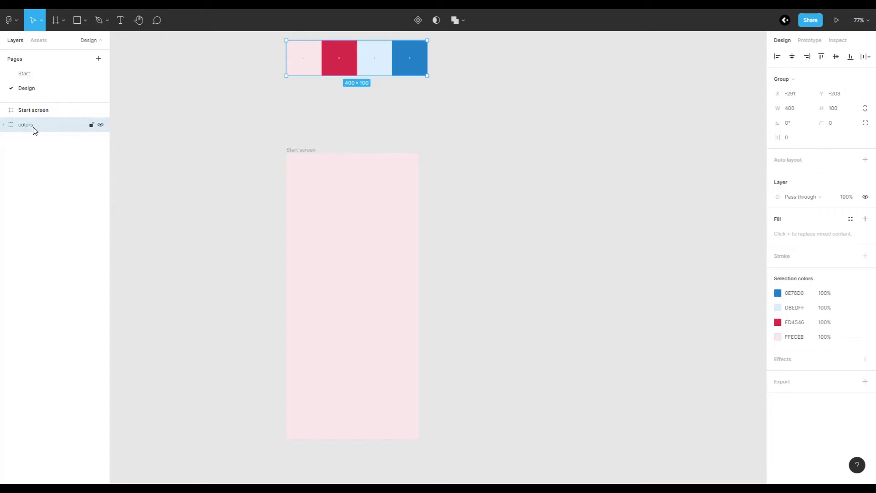
pyautogui.press('Escape')
pyautogui.scroll(2, 307, 178)
pyautogui.scroll(2, 369, 201)
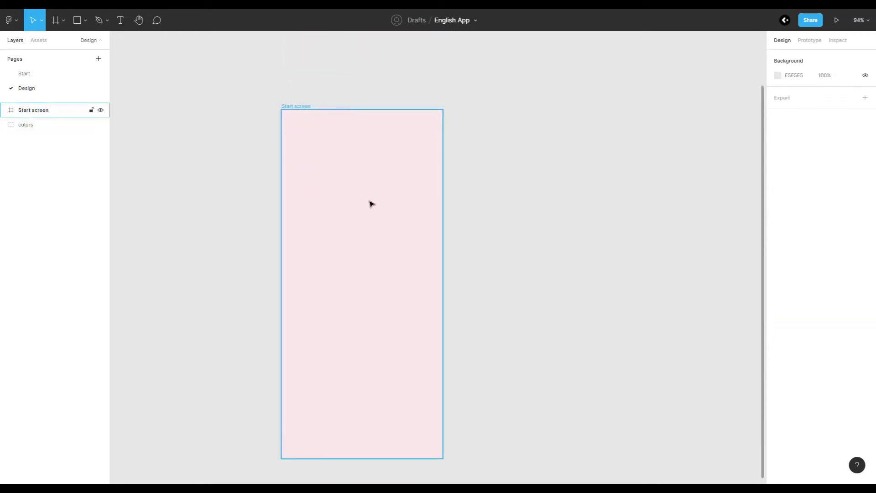
# Step: Add a Circe ExtraBold 32 heading with 120% line height, wrapped onto two lines
pyautogui.click(339, 238)
pyautogui.write('Learn English easy and simpl')
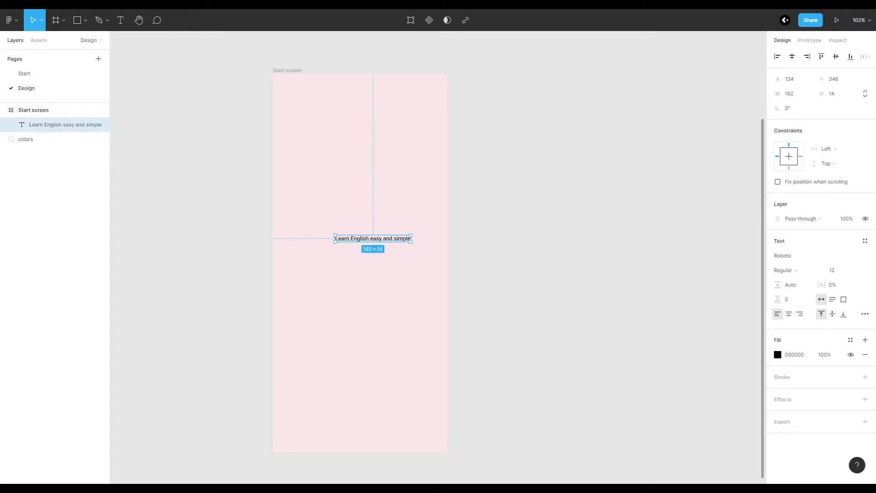
pyautogui.write('e')
pyautogui.press('Return')
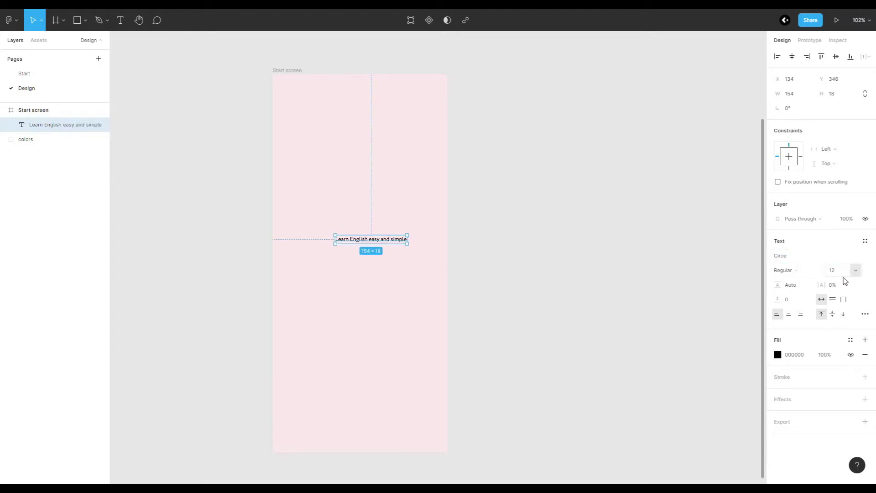
pyautogui.write('32')
pyautogui.press('Return')
pyautogui.click(801, 289)
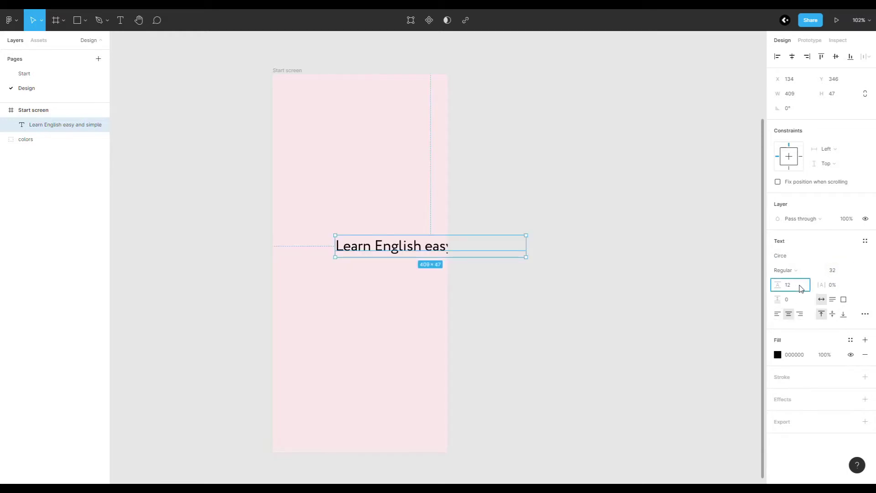
pyautogui.write('120%')
pyautogui.click(784, 270)
pyautogui.click(794, 292)
pyautogui.moveTo(525, 246)
pyautogui.mouseDown()
pyautogui.moveTo(422, 247)
pyautogui.moveTo(444, 247)
pyautogui.mouseUp()
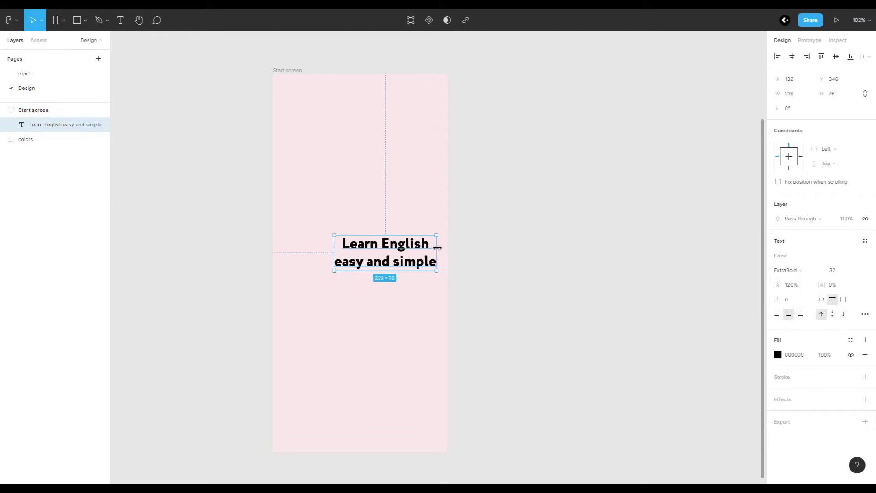
pyautogui.click(380, 297)
pyautogui.click(355, 255)
# Step: Duplicate the heading below it as Regular 16 text centred under the heading
pyautogui.moveTo(356, 255); pyautogui.dragTo(356, 316)
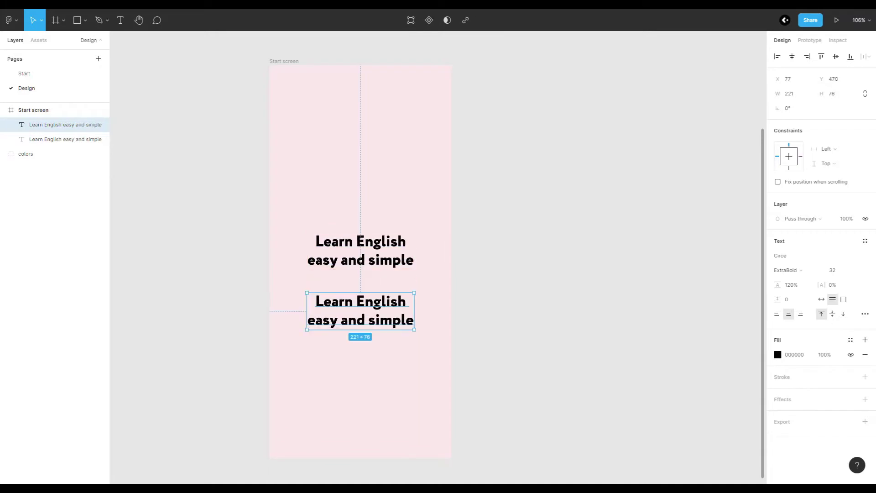
pyautogui.click(838, 269)
pyautogui.write('16')
pyautogui.press('Return')
pyautogui.click(785, 271)
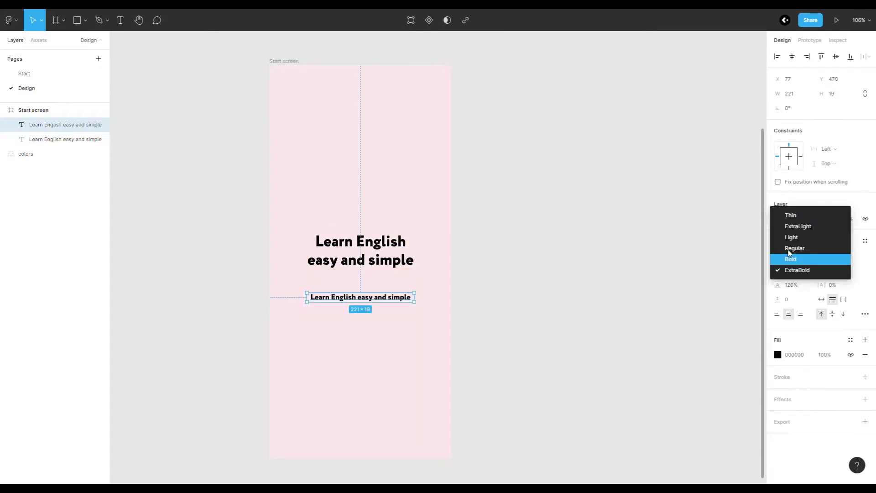
pyautogui.click(792, 248)
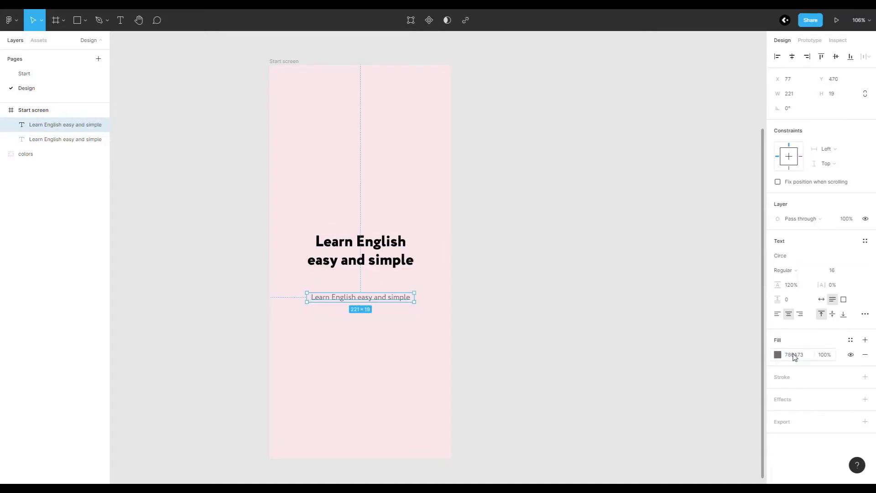
pyautogui.moveTo(347, 301); pyautogui.dragTo(360, 296)
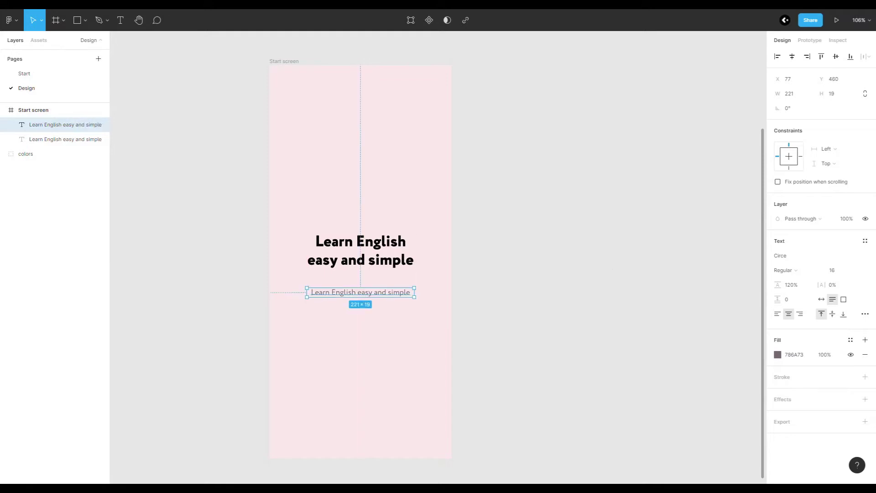
pyautogui.scroll(3, 385, 290)
# Step: Replace the copy's words with the pasted body sentence and resize it to three lines
pyautogui.doubleClick(407, 295)
pyautogui.write('Various versions have evolved over the years, sometimes by accident, sometimes on purpose')
pyautogui.moveTo(307, 306); pyautogui.dragTo(244, 273)
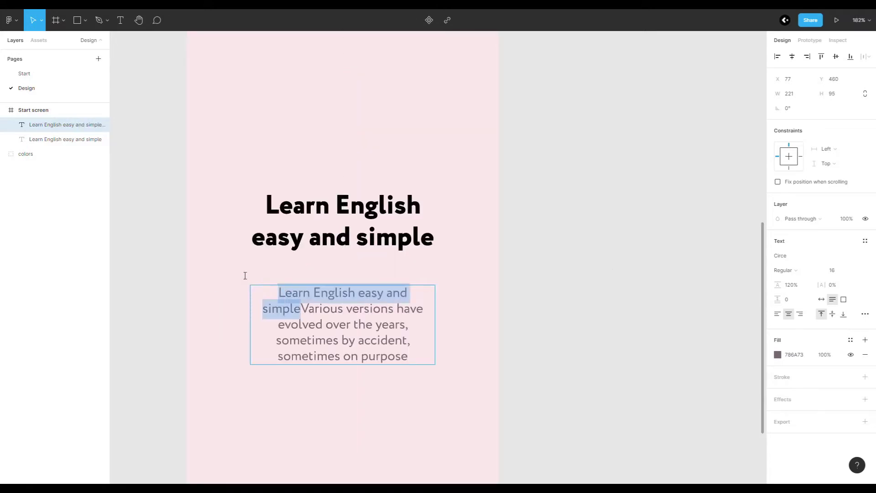
pyautogui.press('BackSpace')
pyautogui.press('Escape')
pyautogui.scroll(-1, 368, 403)
pyautogui.moveTo(434, 314); pyautogui.dragTo(459, 309)
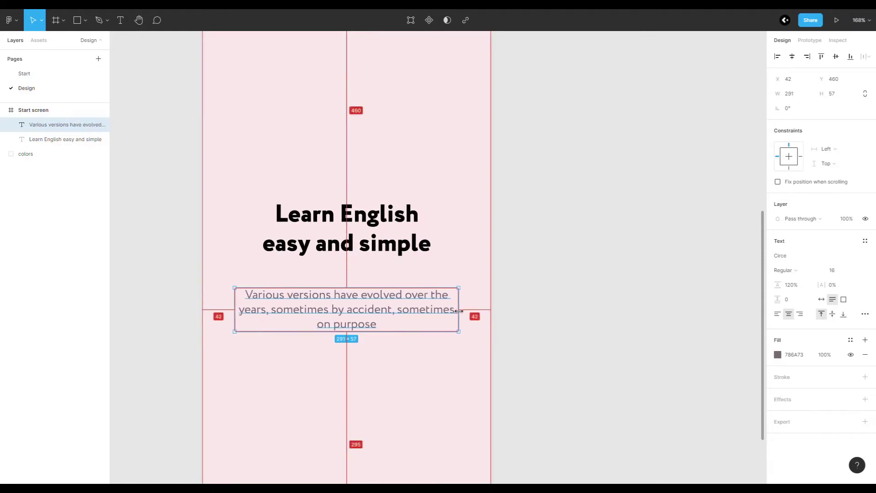
pyautogui.moveTo(382, 312); pyautogui.dragTo(382, 303)
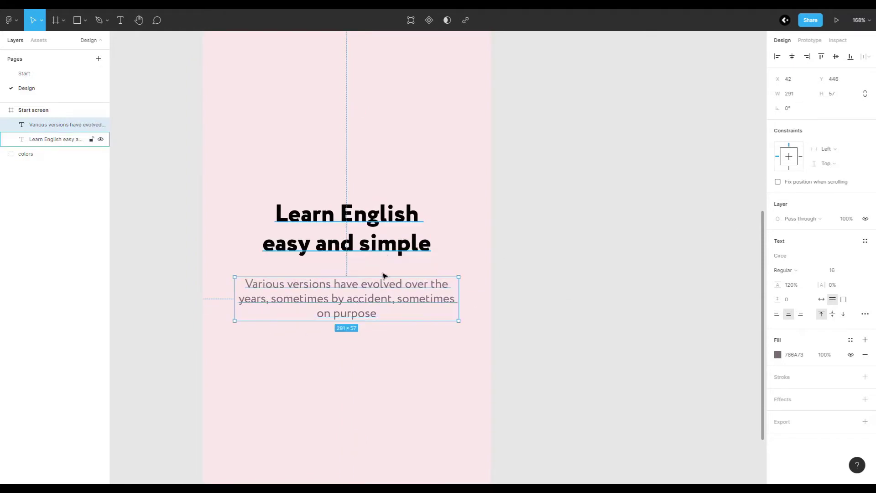
pyautogui.click(354, 371)
pyautogui.scroll(-2, 354, 371)
pyautogui.scroll(2, 332, 323)
# Step: Draw a 46-high white bar below the body text with corner radius 10
pyautogui.scroll(-2, 340, 310)
pyautogui.press('r')
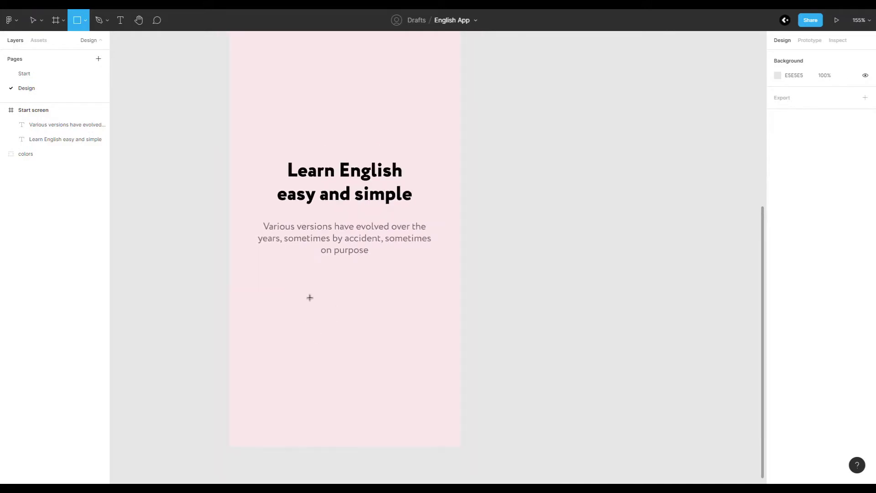
pyautogui.moveTo(249, 360)
pyautogui.mouseDown()
pyautogui.moveTo(320, 384)
pyautogui.moveTo(440, 373)
pyautogui.mouseUp()
pyautogui.hotkey('shift', 'r')
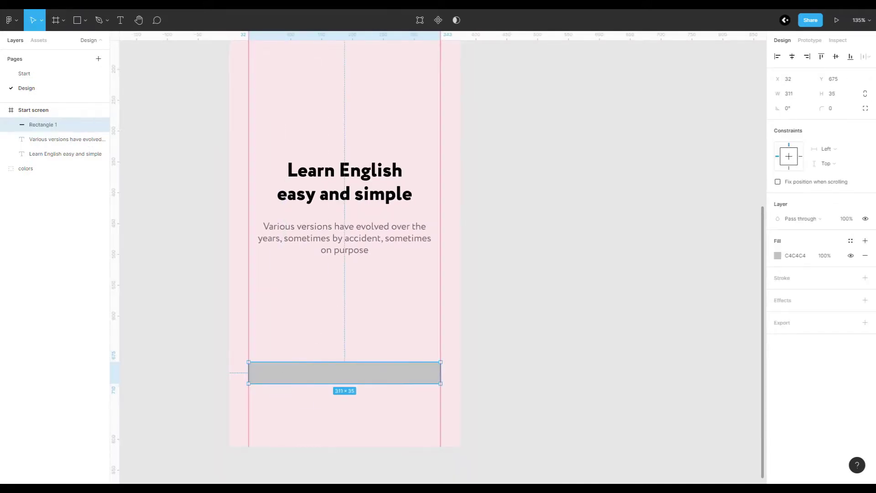
pyautogui.moveTo(381, 388); pyautogui.dragTo(373, 406)
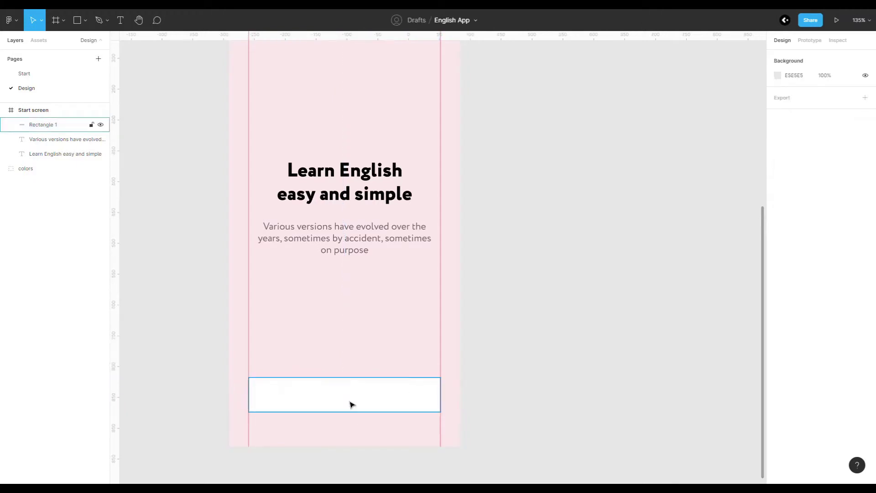
pyautogui.click(352, 404)
pyautogui.click(833, 109)
pyautogui.write('10')
# Step: Add a Next label in Bold 20 with auto width
pyautogui.scroll(5, 338, 397)
pyautogui.hotkey('ctrl', 'v')
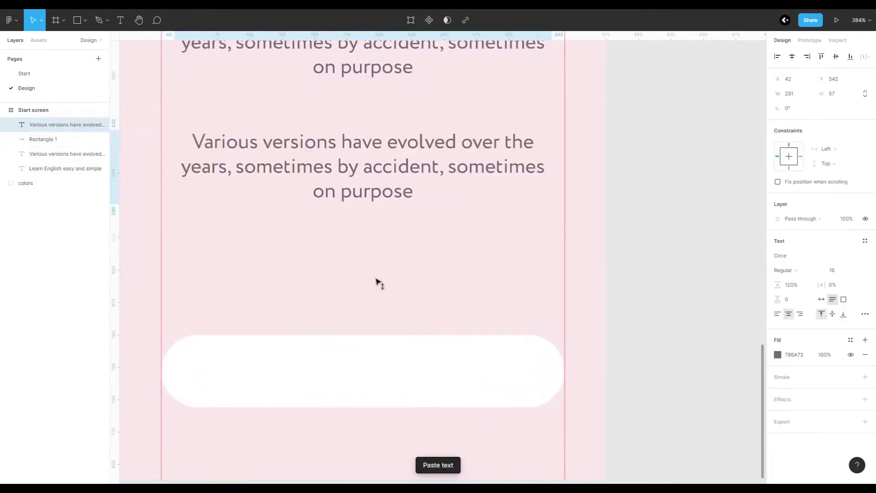
pyautogui.press('Return')
pyautogui.write('Next')
pyautogui.press('Escape')
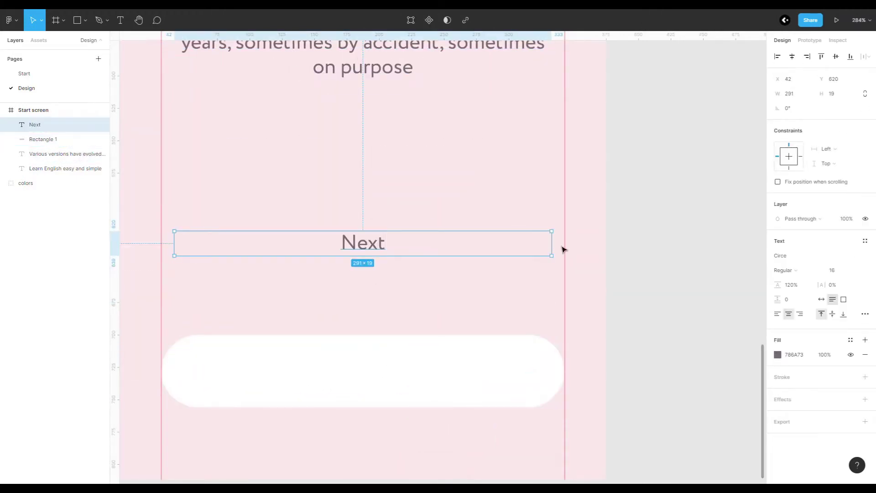
pyautogui.click(783, 270)
pyautogui.click(833, 270)
pyautogui.write('20')
pyautogui.scroll(-5, 497, 225)
pyautogui.click(821, 299)
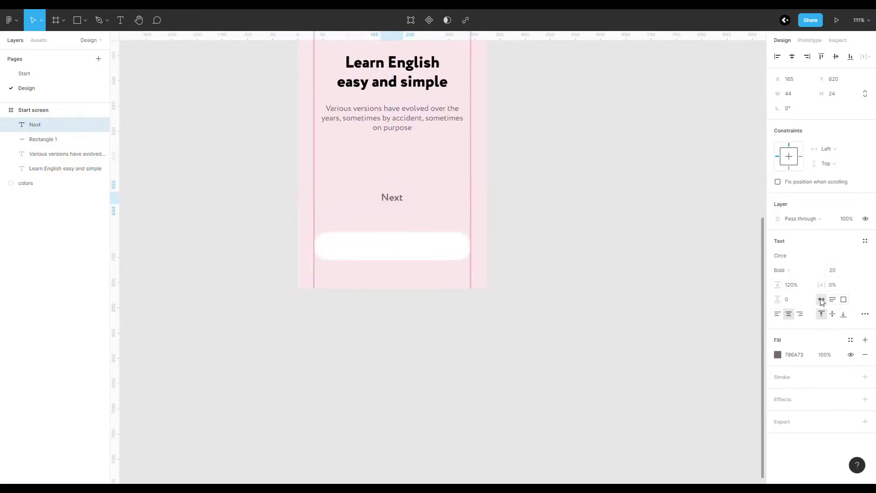
# Step: Group the Next label and rounded rectangle, naming the group Button
pyautogui.click(393, 246)
pyautogui.scroll(3, 414, 303)
pyautogui.scroll(4, 385, 244)
pyautogui.doubleClick(64, 139)
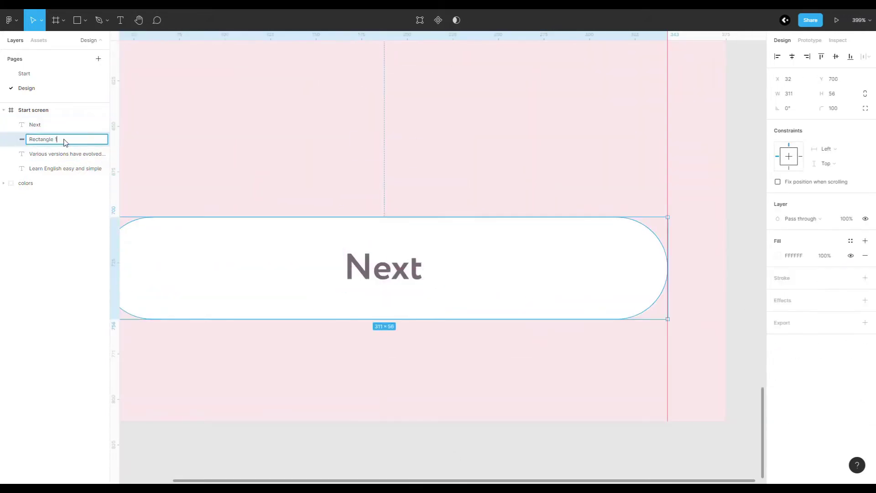
pyautogui.keyDown('shift'); pyautogui.click(46, 125); pyautogui.keyUp('shift')
pyautogui.hotkey('ctrl', 'g')
pyautogui.doubleClick(35, 124)
pyautogui.write('Button')
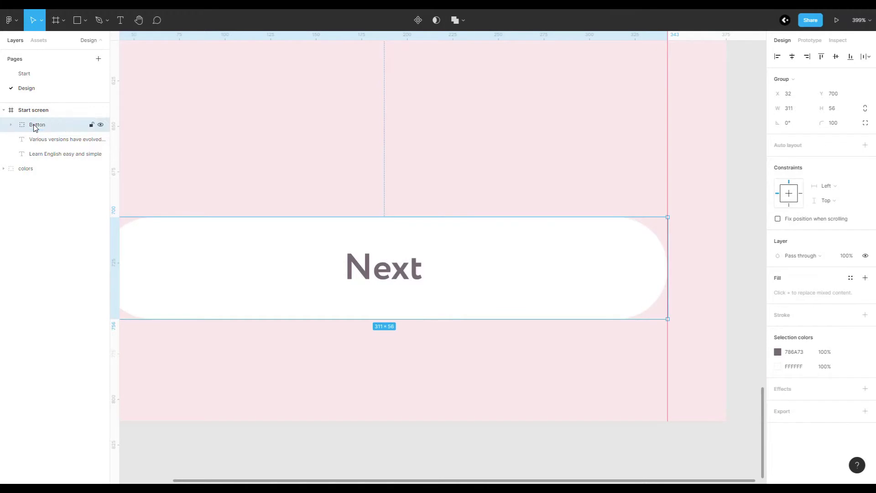
pyautogui.scroll(-5, 335, 293)
pyautogui.scroll(-3, 415, 226)
pyautogui.click(415, 226)
pyautogui.scroll(-5, 315, 328)
pyautogui.scroll(5, 373, 328)
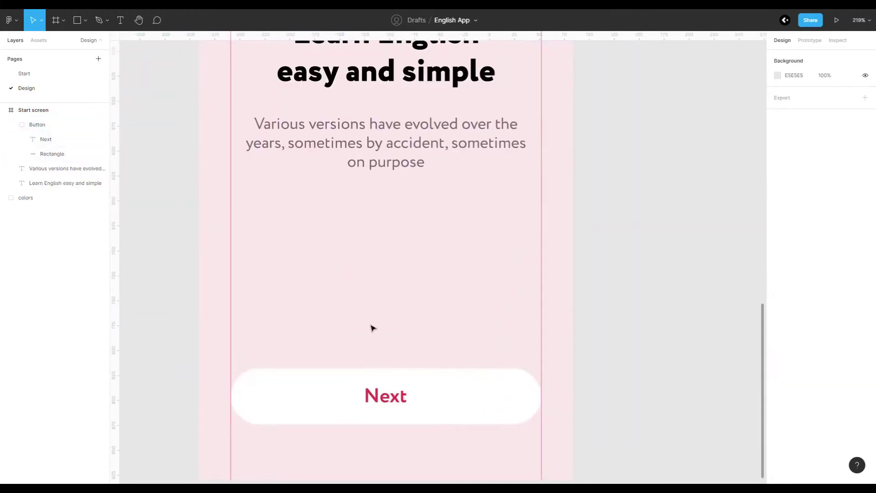
pyautogui.press('o')
pyautogui.scroll(1, 377, 227)
# Step: Draw a dot below the description and duplicate it into four, three smaller
pyautogui.scroll(2, 318, 230)
pyautogui.moveTo(312, 225); pyautogui.dragTo(324, 236)
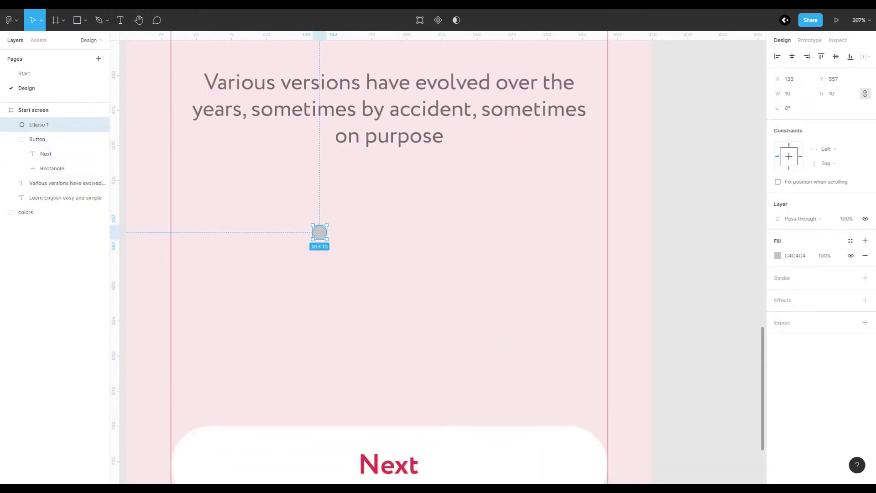
pyautogui.hotkey('ctrl', 'd')
pyautogui.scroll(3, 320, 233)
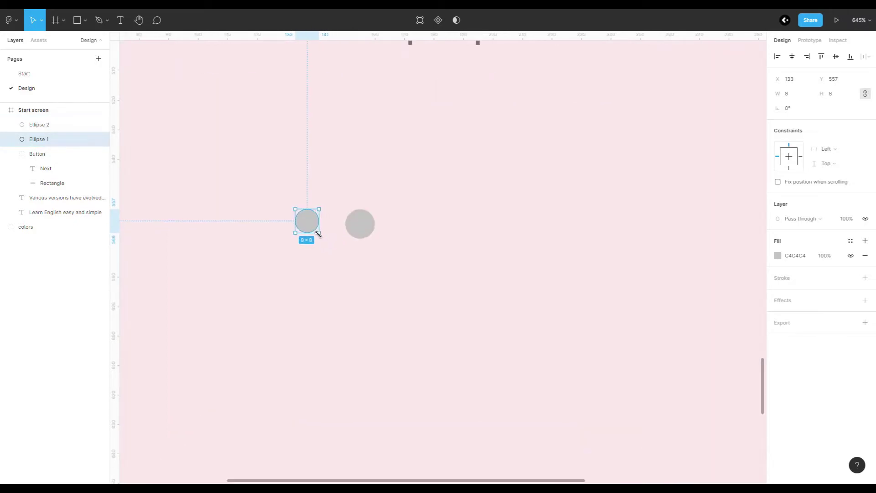
pyautogui.moveTo(364, 236); pyautogui.dragTo(352, 224)
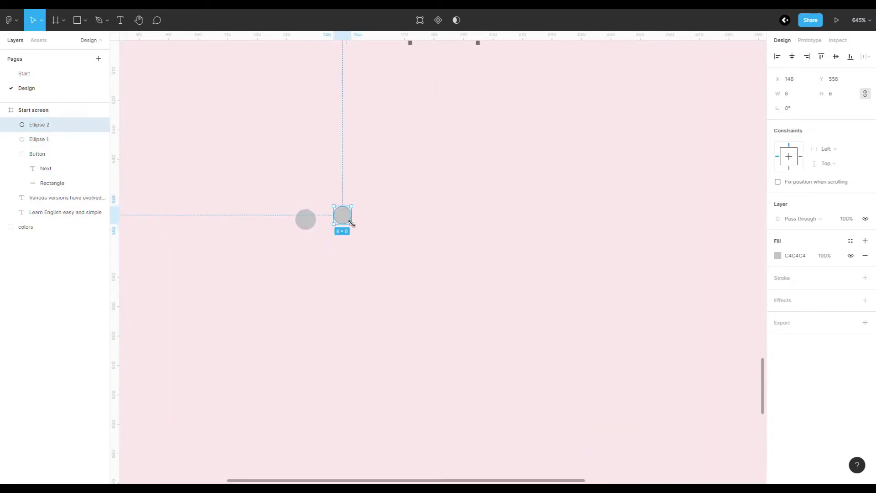
pyautogui.hotkey('ctrl', 'd')
pyautogui.hotkey('ctrl', 'd')
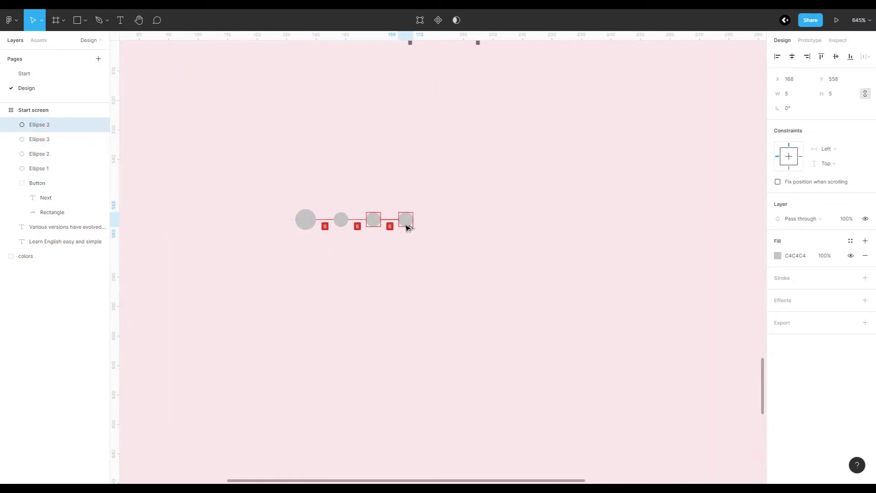
pyautogui.click(397, 254)
# Step: Give the three smaller dots a faded 786A73 fill at 20%
pyautogui.scroll(-3, 397, 254)
pyautogui.click(794, 354)
pyautogui.hotkey('ctrl', 'c')
pyautogui.scroll(3, 393, 254)
pyautogui.moveTo(338, 253); pyautogui.dragTo(407, 235)
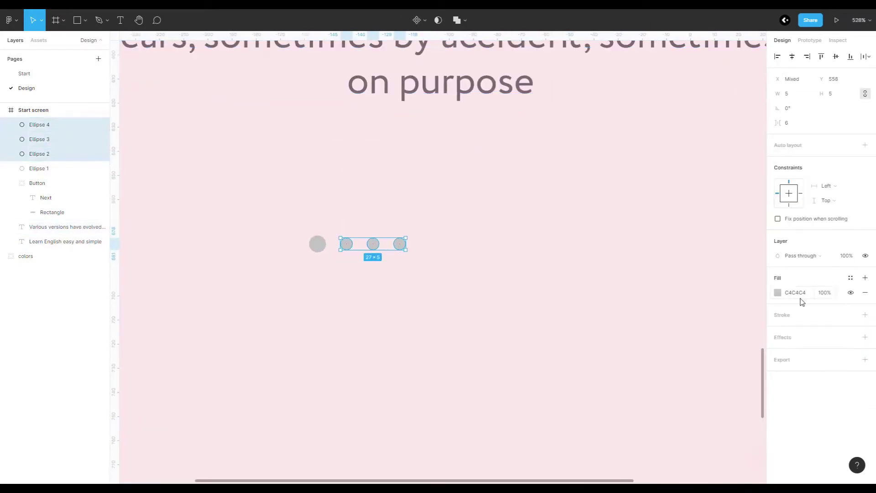
pyautogui.click(793, 292)
pyautogui.hotkey('ctrl', 'v')
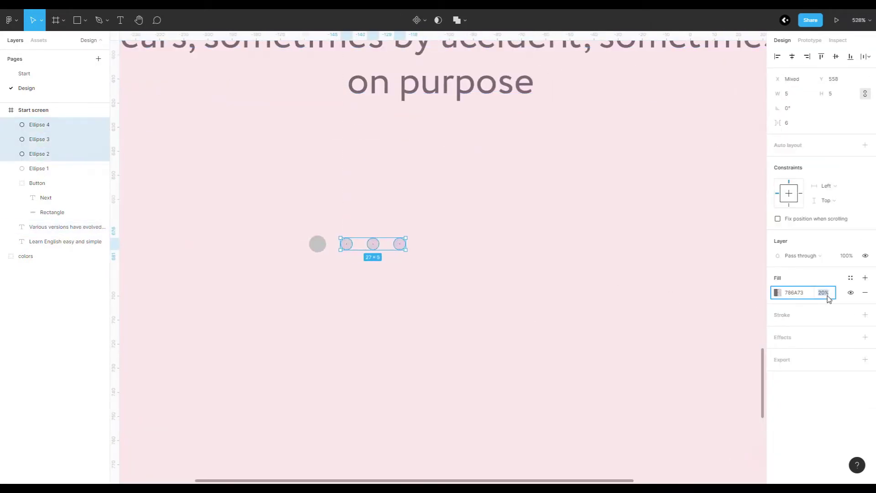
pyautogui.scroll(-3, 458, 294)
# Step: Copy the Next label's red ED4546 onto the first dot
pyautogui.click(332, 260)
pyautogui.scroll(3, 333, 260)
pyautogui.click(381, 417)
pyautogui.click(794, 340)
pyautogui.scroll(3, 320, 261)
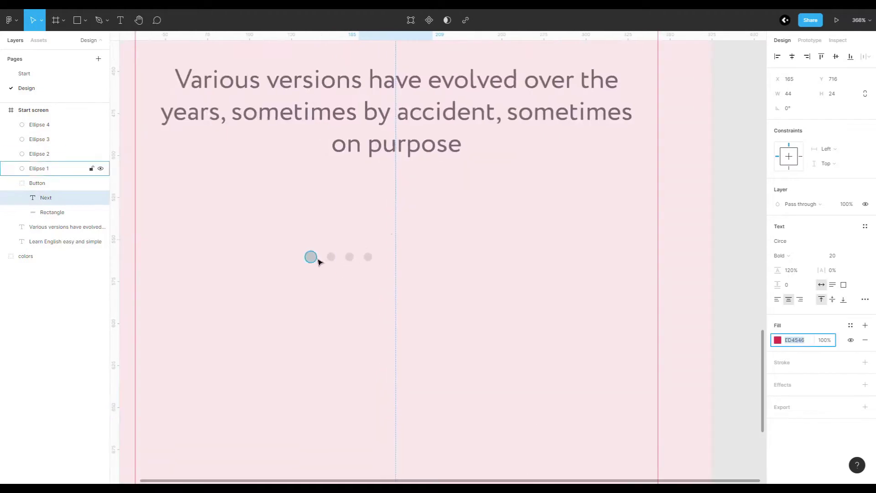
pyautogui.click(311, 257)
pyautogui.hotkey('ctrl', 'alt', 'v')
pyautogui.scroll(-3, 404, 322)
pyautogui.scroll(2, 405, 322)
pyautogui.click(42, 167)
# Step: Group the four dots and name the group dots
pyautogui.click(50, 139)
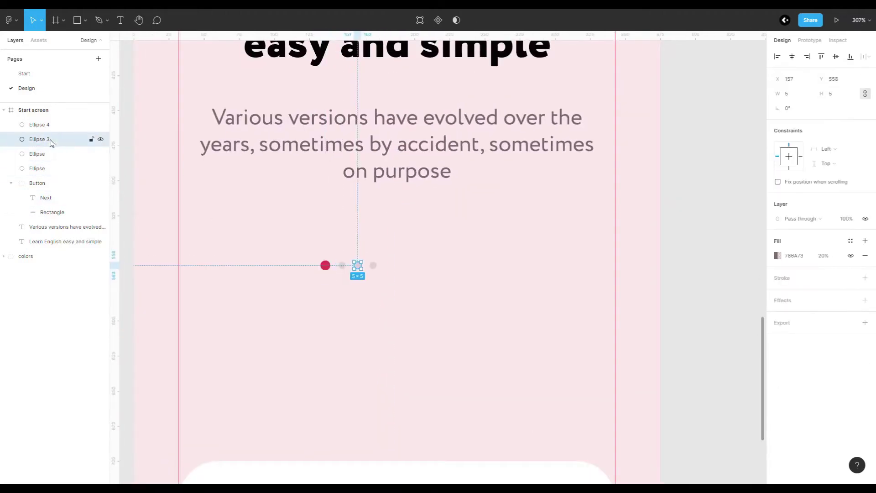
pyautogui.click(56, 124)
pyautogui.keyDown('shift'); pyautogui.click(53, 168); pyautogui.keyUp('shift')
pyautogui.hotkey('ctrl', 'g')
pyautogui.doubleClick(50, 125)
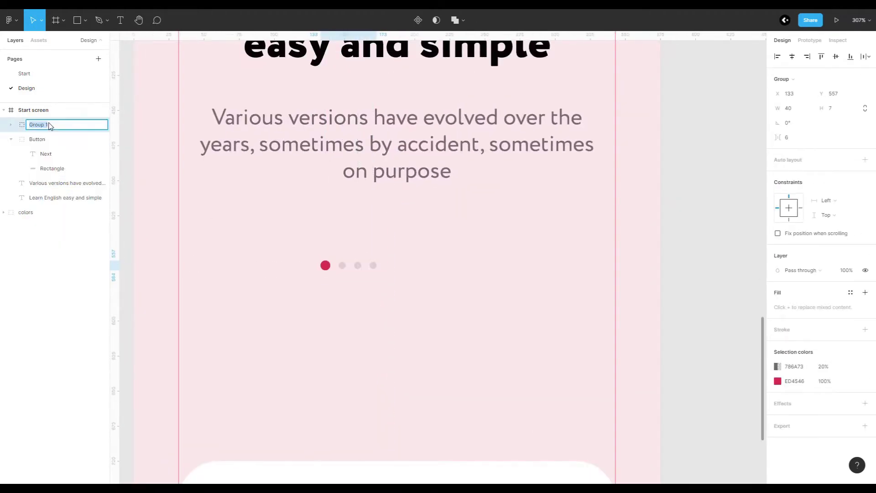
pyautogui.write('dots')
pyautogui.press('Return')
pyautogui.scroll(-3, 274, 159)
# Step: Move the dots above the Next button and nudge the heading and description down
pyautogui.moveTo(318, 225); pyautogui.dragTo(351, 311)
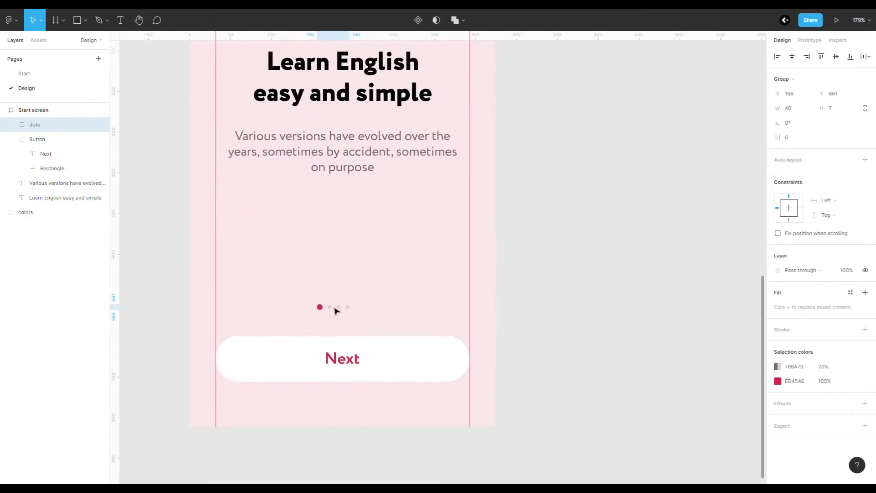
pyautogui.hotkey('shift', 'Up')
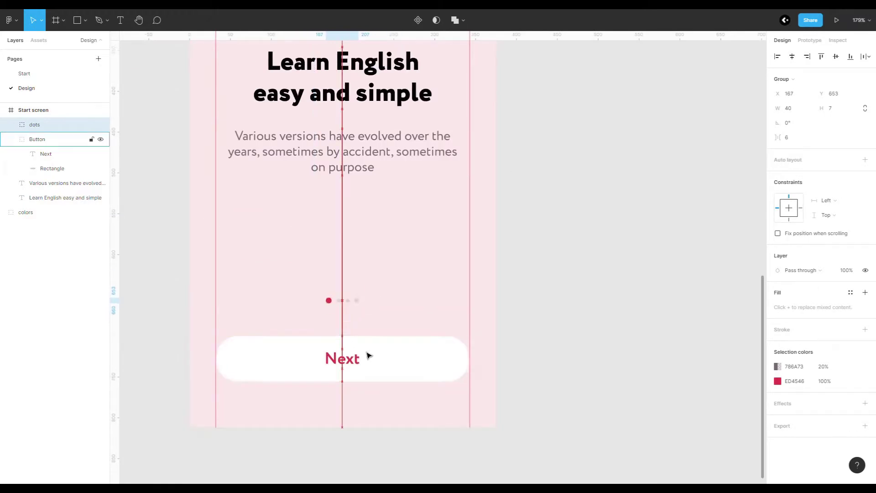
pyautogui.scroll(2, 367, 320)
pyautogui.click(345, 202)
pyautogui.keyDown('shift'); pyautogui.click(342, 114); pyautogui.keyUp('shift')
pyautogui.hotkey('shift', 'Down')
pyautogui.hotkey('shift', 'Down')
pyautogui.hotkey('shift', 'Down')
pyautogui.hotkey('shift', 'Down')
pyautogui.hotkey('shift', 'Down')
pyautogui.hotkey('shift', 'Down')
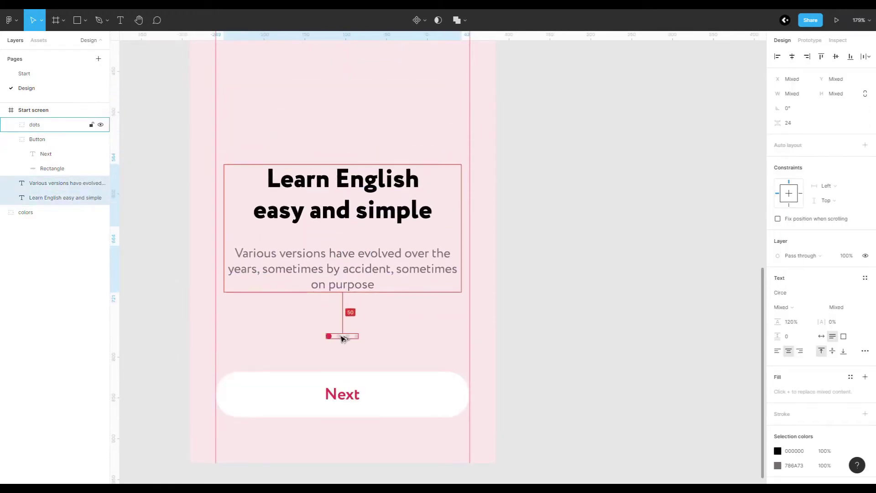
pyautogui.scroll(-5, 483, 296)
pyautogui.press('Escape')
pyautogui.hotkey('shift', 'r')
pyautogui.scroll(1, 327, 243)
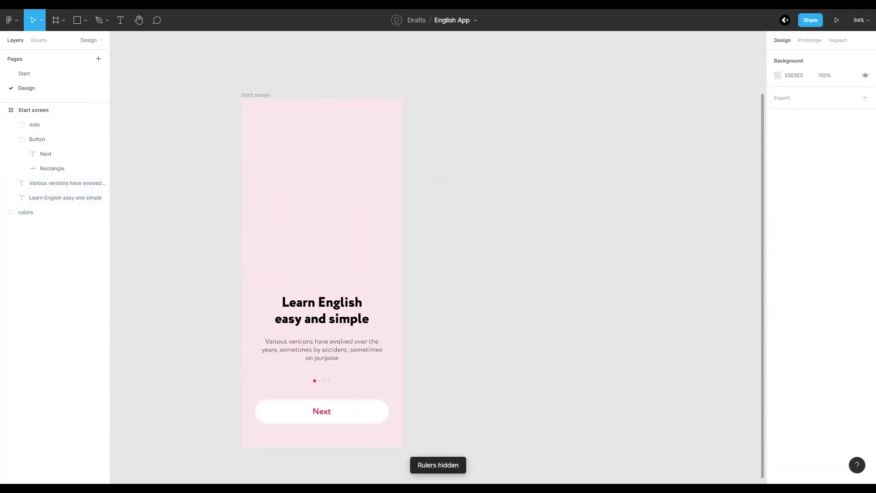
# Step: Paste the illustration into the Start screen, sized 311×311 at X 32
pyautogui.click(258, 94)
pyautogui.hotkey('ctrl', 'v')
pyautogui.scroll(3, 280, 170)
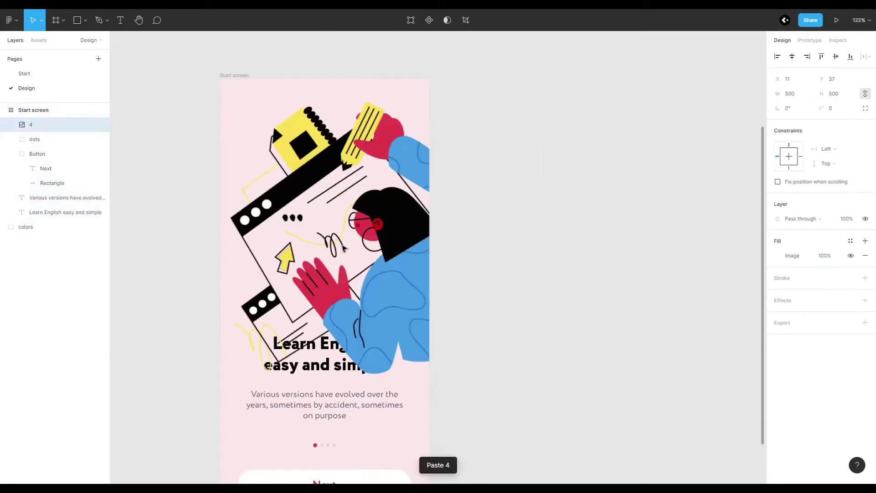
pyautogui.hotkey('shift', 'r')
pyautogui.moveTo(504, 379); pyautogui.dragTo(398, 273)
pyautogui.moveTo(315, 247)
pyautogui.mouseDown()
pyautogui.moveTo(327, 246)
pyautogui.moveTo(327, 274)
pyautogui.mouseUp()
pyautogui.scroll(-3, 430, 215)
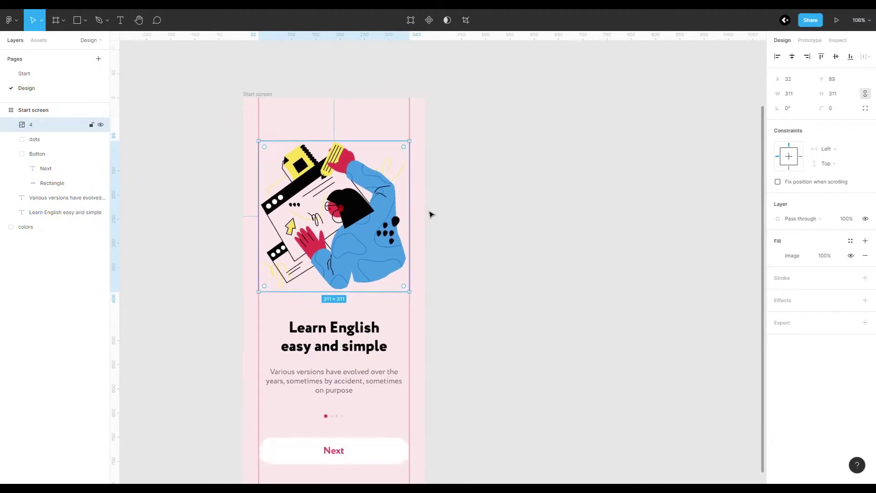
pyautogui.click(333, 98)
pyautogui.scroll(-2, 332, 98)
pyautogui.hotkey('shift', 'r')
pyautogui.scroll(3, 332, 98)
# Step: Group the headline and description as 'Text' and rename the dots group 'Dots'
pyautogui.click(46, 168)
pyautogui.keyDown('shift'); pyautogui.click(46, 183); pyautogui.keyUp('shift')
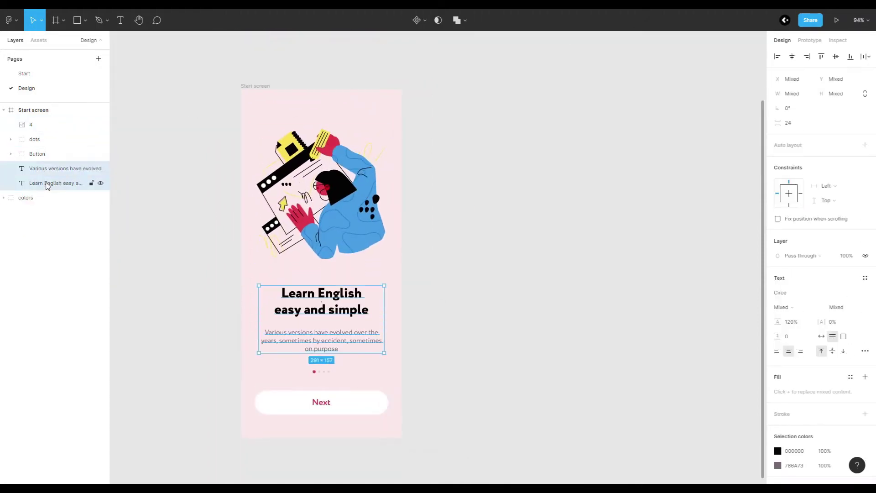
pyautogui.hotkey('ctrl', 'g')
pyautogui.doubleClick(54, 169)
pyautogui.write('Text')
pyautogui.doubleClick(37, 139)
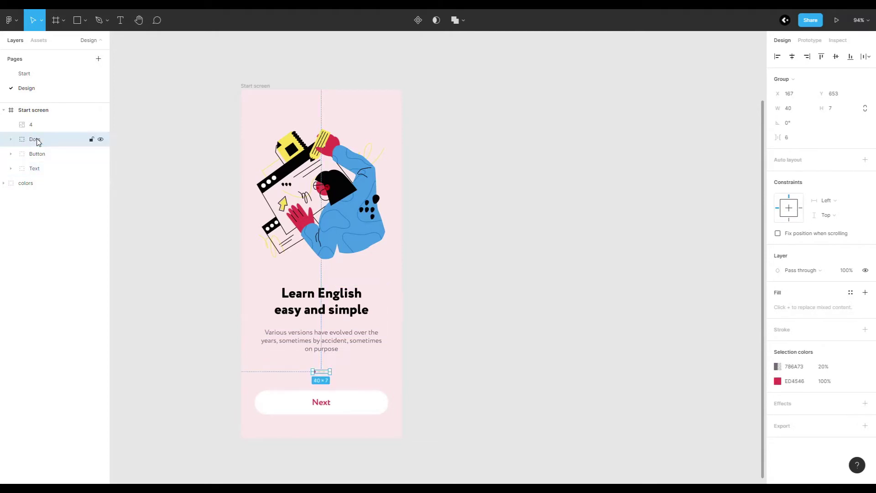
pyautogui.doubleClick(38, 126)
pyautogui.press('Escape')
pyautogui.press('Escape')
# Step: Collapse the Start screen's layers and duplicate the Start screen frame
pyautogui.hotkey('alt', 'l')
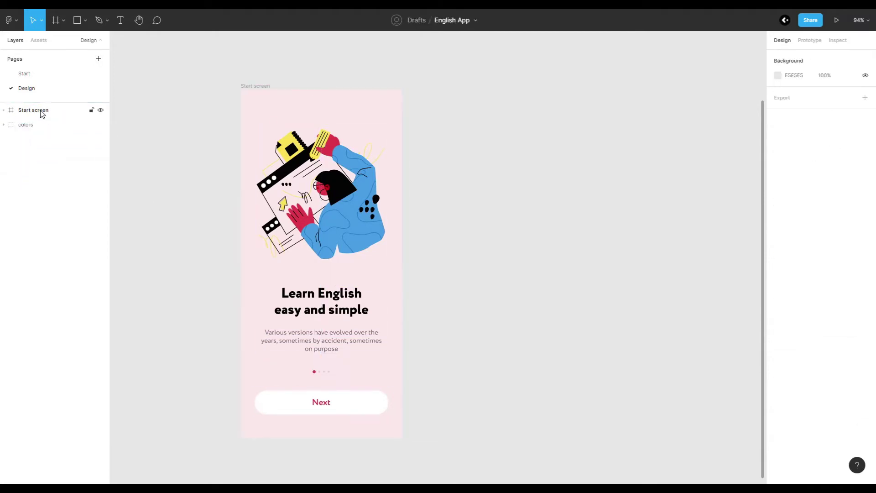
pyautogui.click(33, 110)
pyautogui.hotkey('ctrl', 'd')
pyautogui.scroll(-3, 342, 88)
# Step: Delete the illustration and text group from the duplicated screen
pyautogui.click(457, 90)
pyautogui.scroll(3, 365, 83)
pyautogui.click(389, 94)
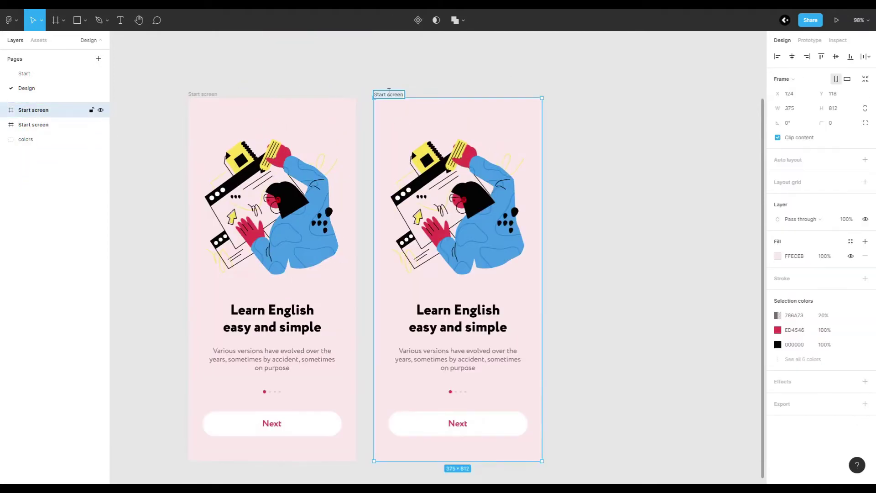
pyautogui.scroll(-3, 456, 98)
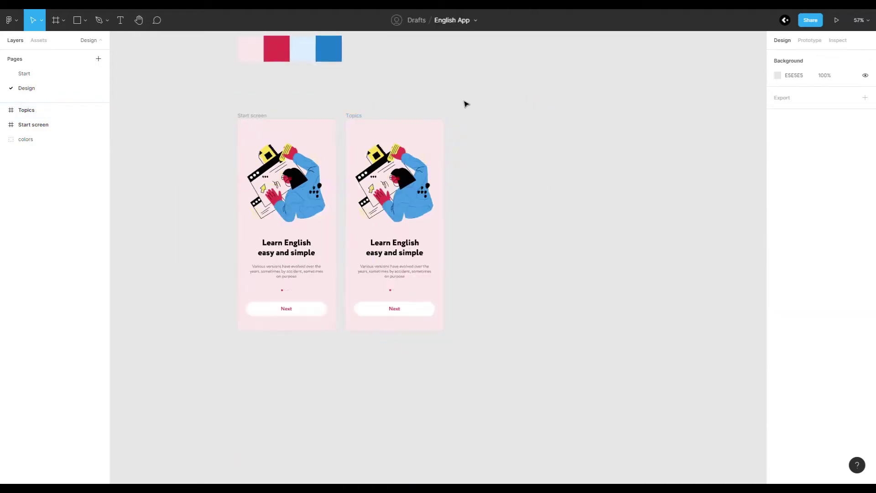
pyautogui.scroll(3, 411, 137)
pyautogui.scroll(-2, 371, 184)
pyautogui.click(372, 184)
pyautogui.keyDown('shift'); pyautogui.click(386, 300); pyautogui.keyUp('shift')
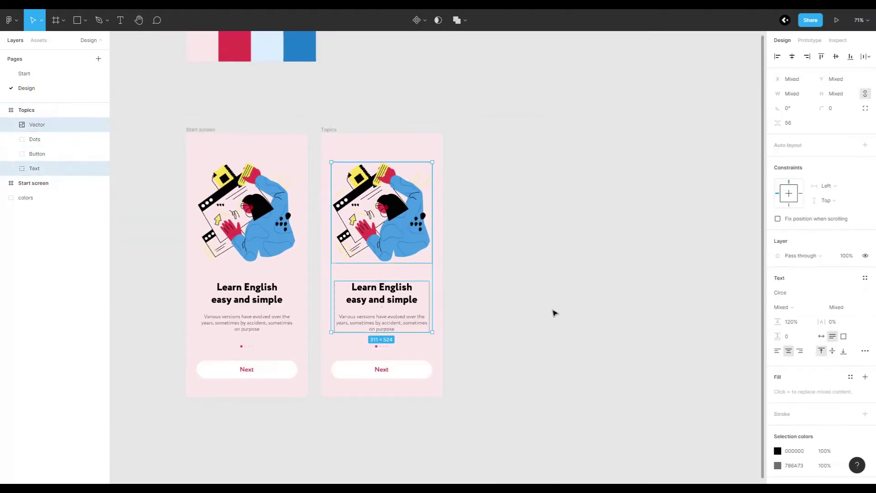
pyautogui.press('Delete')
pyautogui.scroll(5, 357, 365)
pyautogui.scroll(5, 360, 311)
# Step: Move the active red page dot to the second position
pyautogui.keyDown('ctrl'); pyautogui.click(396, 293); pyautogui.keyUp('ctrl')
pyautogui.moveTo(363, 302); pyautogui.dragTo(389, 303)
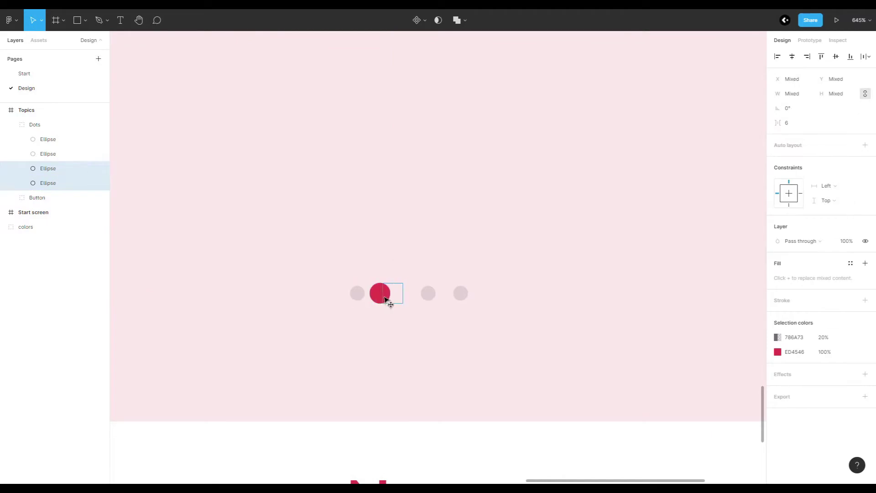
pyautogui.scroll(-5, 385, 314)
pyautogui.scroll(-1, 391, 285)
pyautogui.scroll(3, 387, 345)
pyautogui.keyDown('ctrl'); pyautogui.click(383, 338); pyautogui.keyUp('ctrl')
pyautogui.scroll(3, 381, 334)
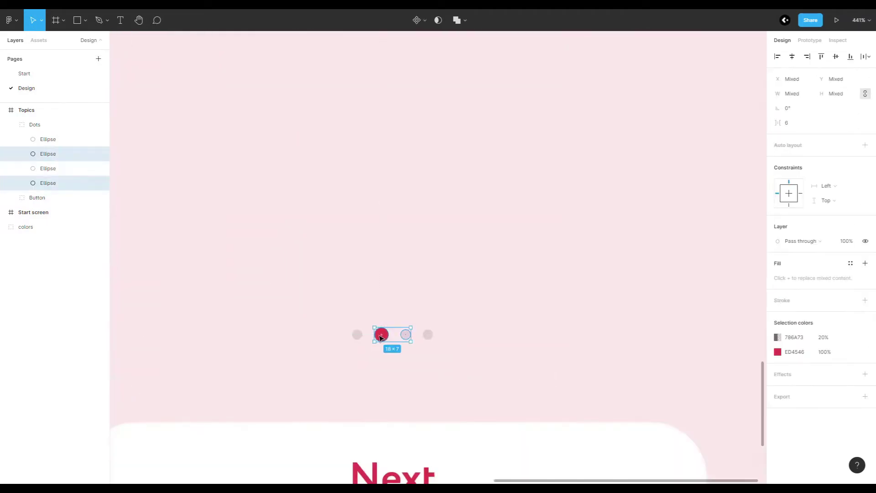
pyautogui.scroll(2, 416, 288)
pyautogui.press('Escape')
pyautogui.scroll(-10, 387, 317)
pyautogui.scroll(-3, 371, 275)
# Step: Fill the Topics frame light blue using the eyedropper on a canvas swatch
pyautogui.click(371, 275)
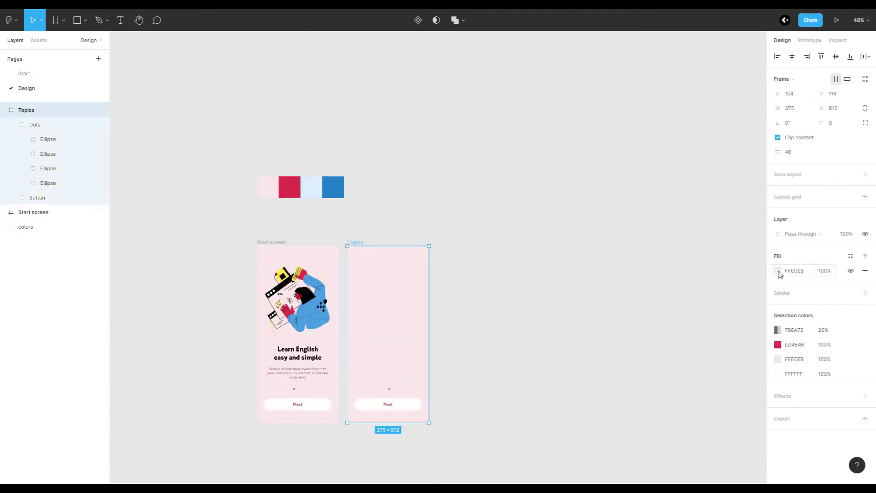
pyautogui.click(779, 272)
pyautogui.press('i')
pyautogui.click(311, 187)
pyautogui.press('Escape')
# Step: Copy the Learn English heading into the Topics screen near its top
pyautogui.scroll(3, 421, 285)
pyautogui.keyDown('ctrl'); pyautogui.click(247, 326); pyautogui.keyUp('ctrl')
pyautogui.hotkey('ctrl', 'c')
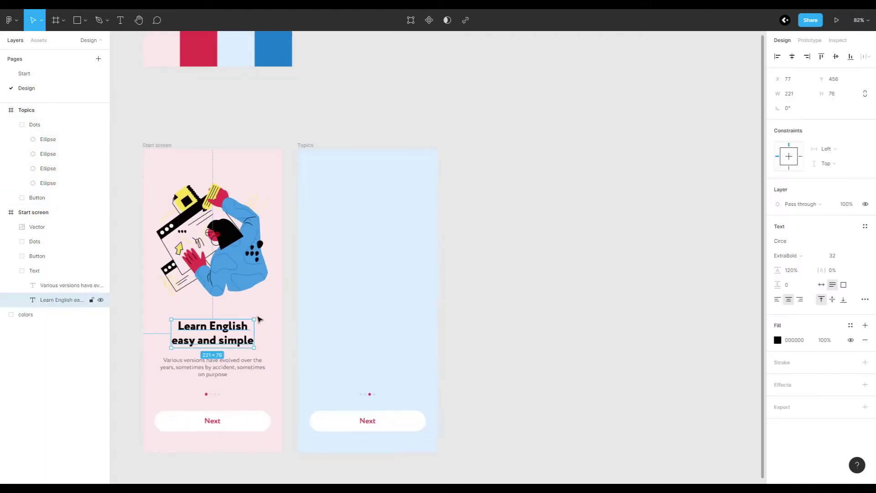
pyautogui.click(360, 274)
pyautogui.hotkey('ctrl', 'v')
pyautogui.scroll(2, 360, 237)
pyautogui.moveTo(360, 301); pyautogui.dragTo(360, 219)
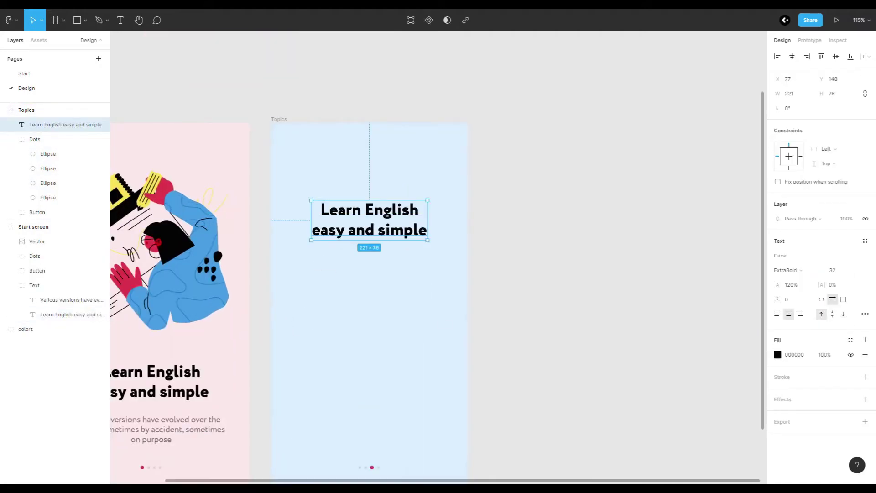
# Step: Change the heading to 'Choose topics that interest you' and nudge it higher
pyautogui.doubleClick(399, 217)
pyautogui.write('Choose topics that interest you')
pyautogui.press('Escape')
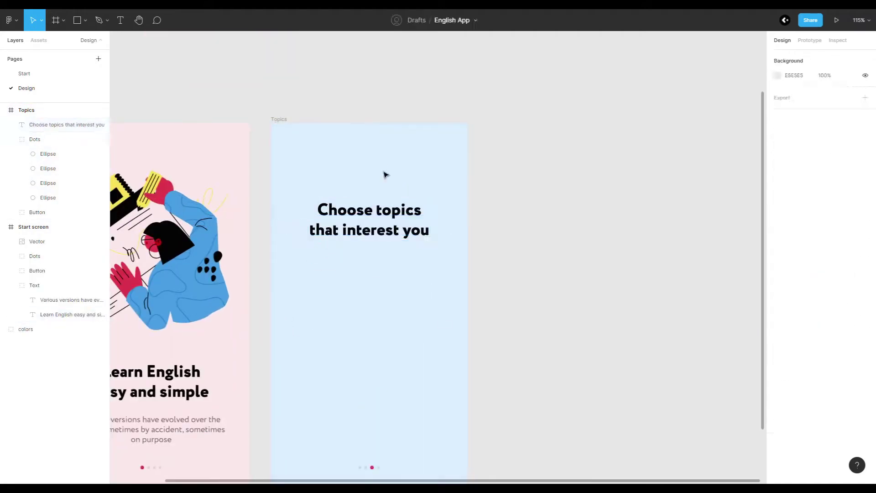
pyautogui.hotkey('shift', 'Up')
pyautogui.hotkey('shift', 'Up')
pyautogui.hotkey('shift', 'Up')
pyautogui.hotkey('shift', 'Up')
pyautogui.hotkey('shift', 'Up')
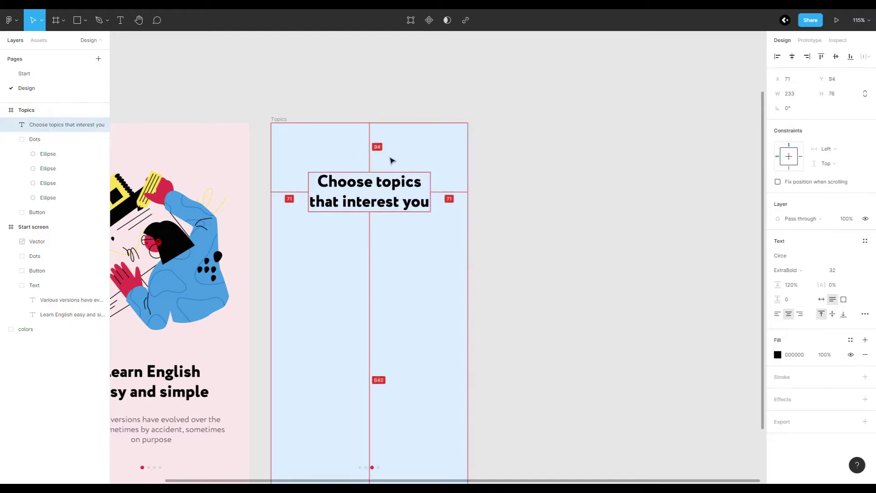
pyautogui.press('Up')
pyautogui.press('Up')
pyautogui.press('Up')
pyautogui.press('Escape')
pyautogui.scroll(-3, 360, 270)
pyautogui.scroll(-3, 360, 270)
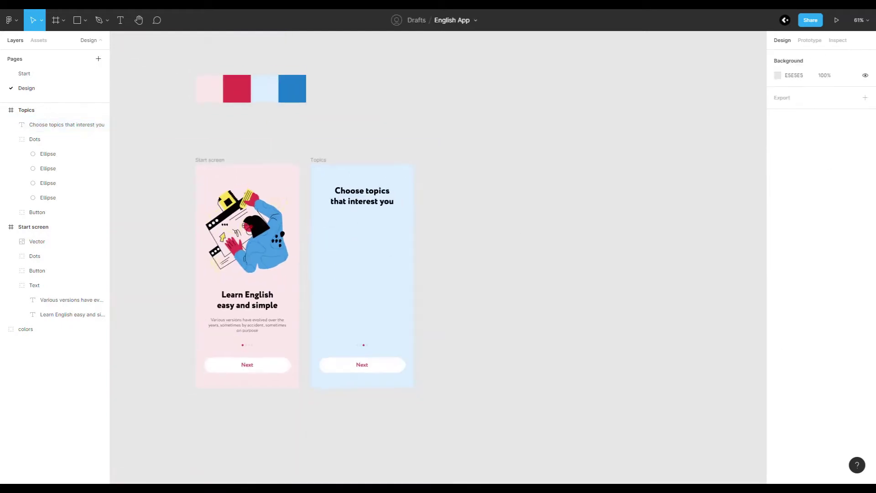
pyautogui.scroll(3, 350, 251)
pyautogui.click(365, 175)
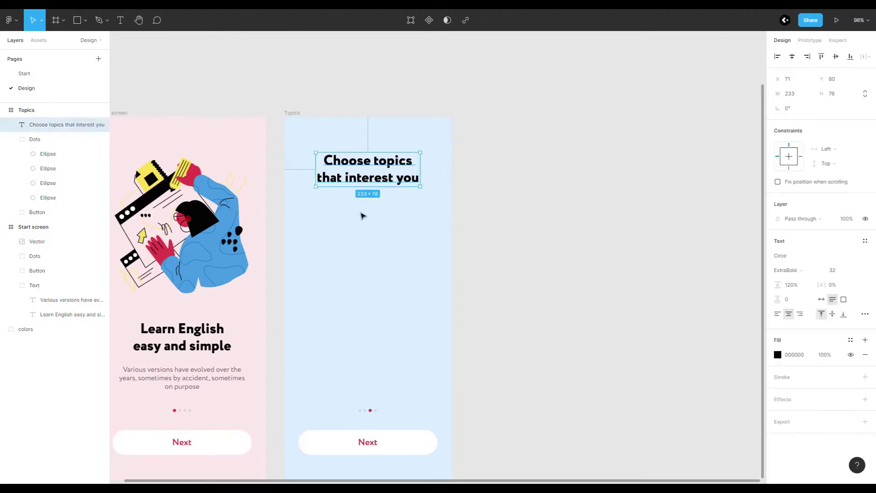
pyautogui.hotkey('shift', 'r')
# Step: Draw a square 144×144 topic tile below the heading
pyautogui.press('r')
pyautogui.moveTo(298, 203); pyautogui.dragTo(364, 252)
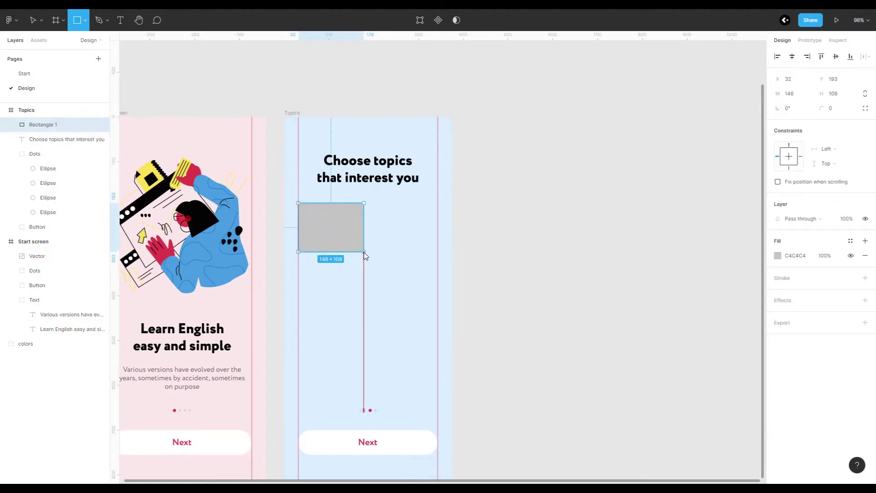
pyautogui.scroll(10, 363, 233)
pyautogui.scroll(-5, 359, 251)
pyautogui.click(834, 94)
pyautogui.write('13')
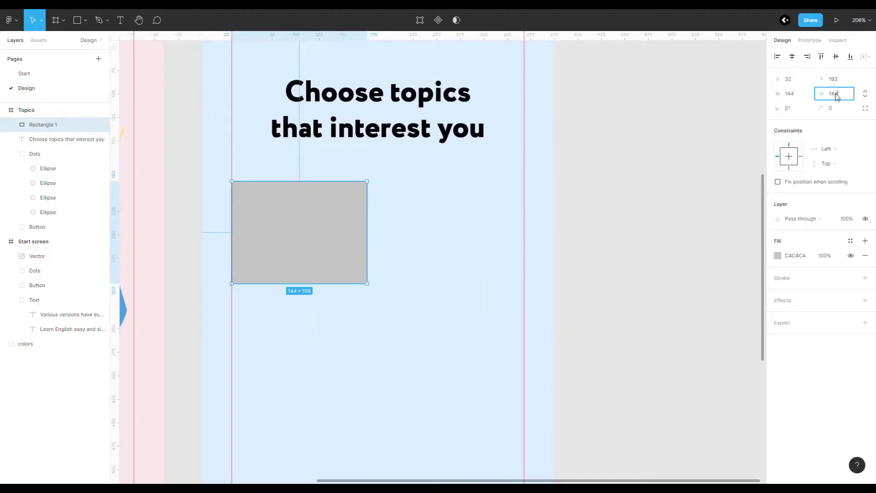
pyautogui.press('Return')
pyautogui.scroll(-5, 379, 237)
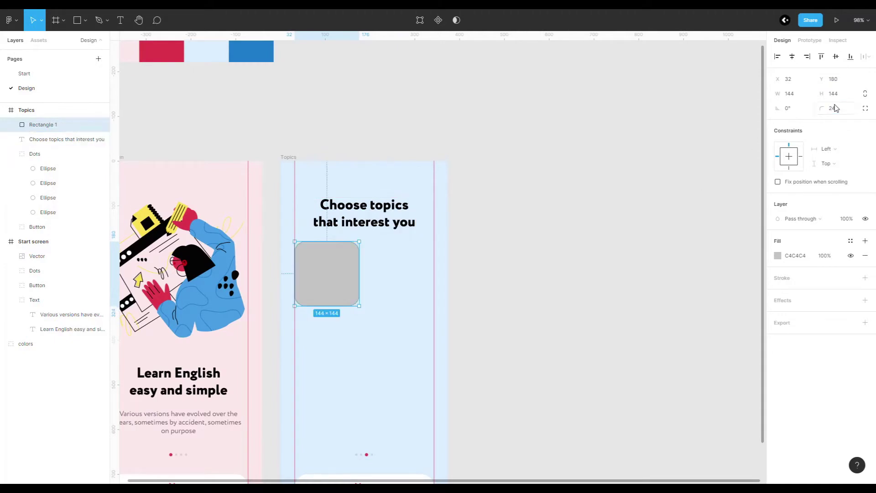
pyautogui.scroll(3, 371, 246)
# Step: Alt-drag copies of the tile to build a two-by-three grid spaced 24 apart
pyautogui.moveTo(303, 238)
pyautogui.mouseDown()
pyautogui.moveTo(430, 239)
pyautogui.moveTo(412, 316)
pyautogui.moveTo(428, 322)
pyautogui.mouseUp()
pyautogui.scroll(-3, 405, 244)
pyautogui.scroll(-3, 412, 315)
pyautogui.click(547, 274)
pyautogui.scroll(1, 557, 263)
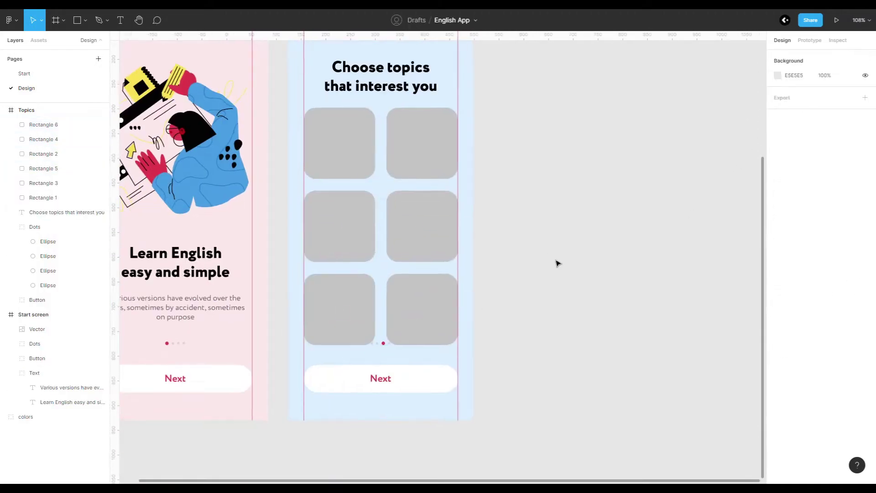
pyautogui.scroll(-2, 510, 242)
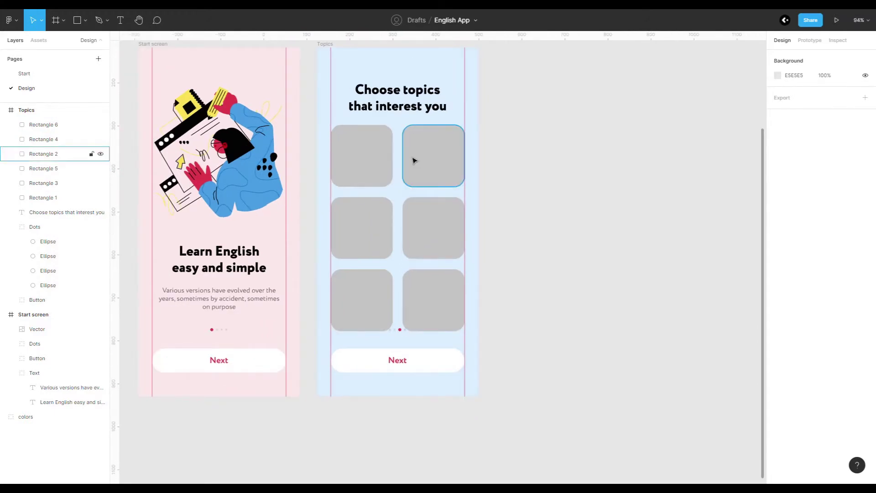
# Step: Recolour all six topic tiles light blue
pyautogui.keyDown('shift'); pyautogui.click(365, 303); pyautogui.keyUp('shift')
pyautogui.keyDown('shift'); pyautogui.click(438, 303); pyautogui.keyUp('shift')
pyautogui.click(595, 283)
pyautogui.hotkey('shift', 'r')
pyautogui.scroll(3, 497, 168)
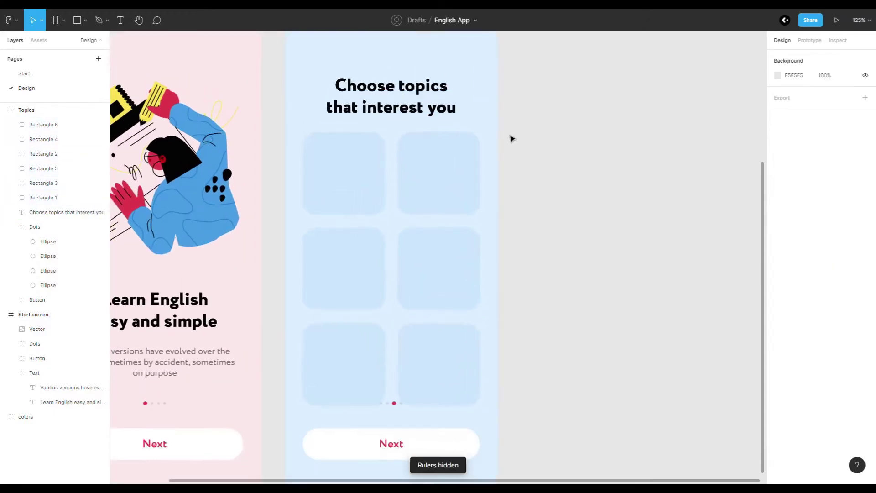
pyautogui.scroll(-2, 457, 262)
pyautogui.keyDown('ctrl'); pyautogui.scroll(3, 401, 386); pyautogui.keyUp('ctrl')
# Step: Draw a 375-wide rectangle band covering the bottom row of tiles
pyautogui.press('r')
pyautogui.scroll(1, 532, 400)
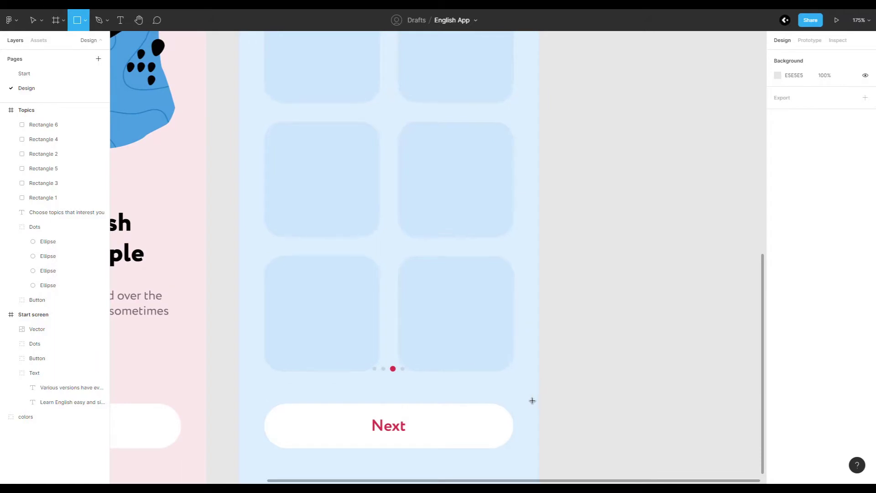
pyautogui.moveTo(524, 368); pyautogui.dragTo(240, 345)
pyautogui.moveTo(360, 347); pyautogui.dragTo(359, 309)
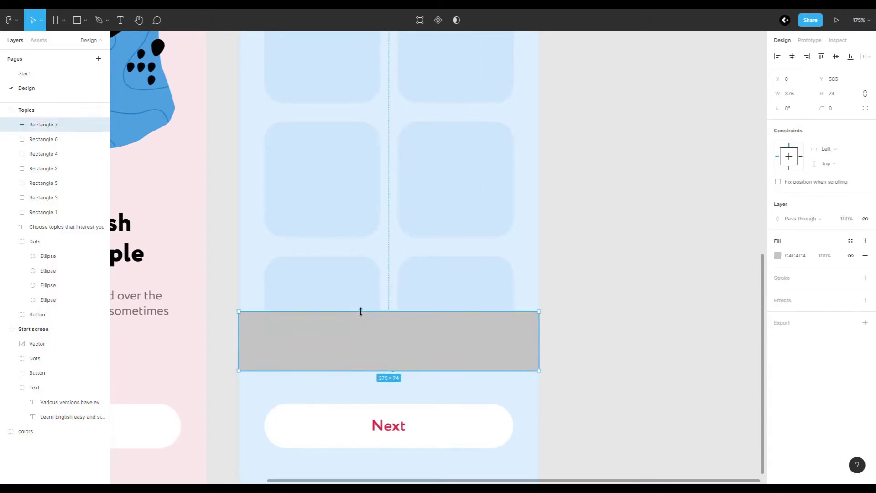
# Step: Rename the tile layers to 'Rounded' and move the Dots group above the band
pyautogui.click(57, 210)
pyautogui.doubleClick(61, 201)
pyautogui.write('Rounded')
pyautogui.press('Tab')
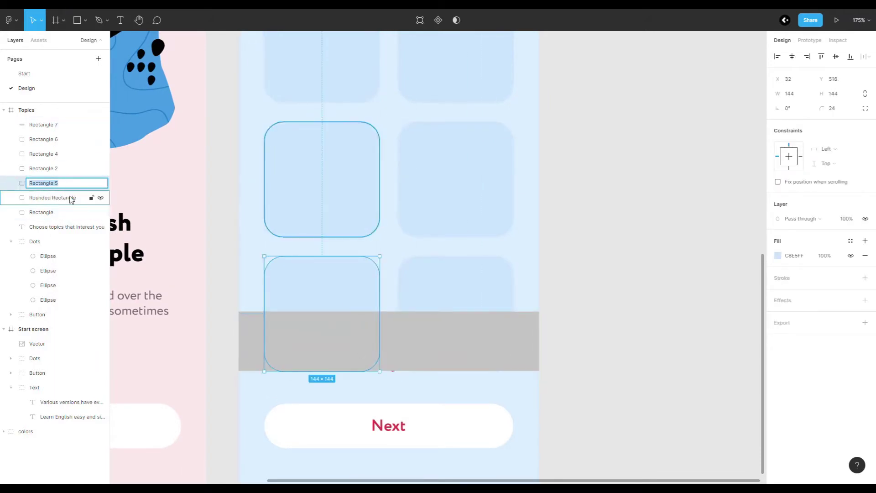
pyautogui.doubleClick(61, 199)
pyautogui.press('Tab')
pyautogui.press('BackSpace')
pyautogui.press('BackSpace')
pyautogui.click(61, 169)
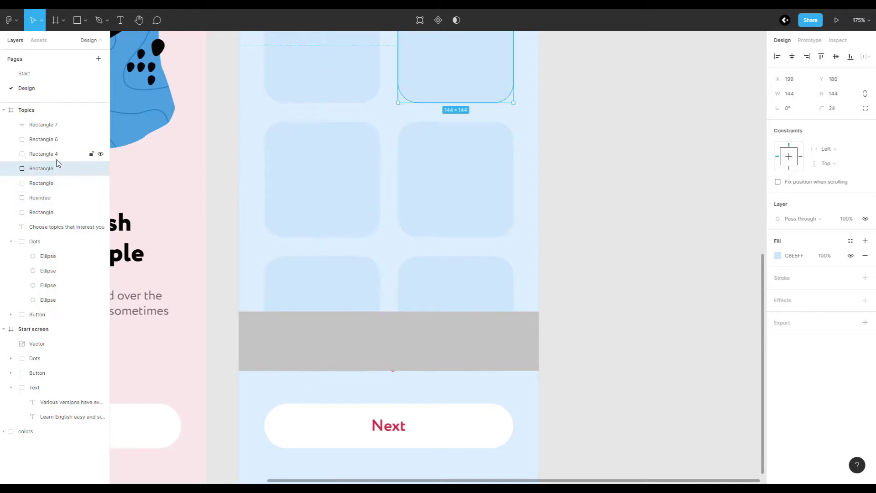
pyautogui.click(58, 154)
pyautogui.click(58, 125)
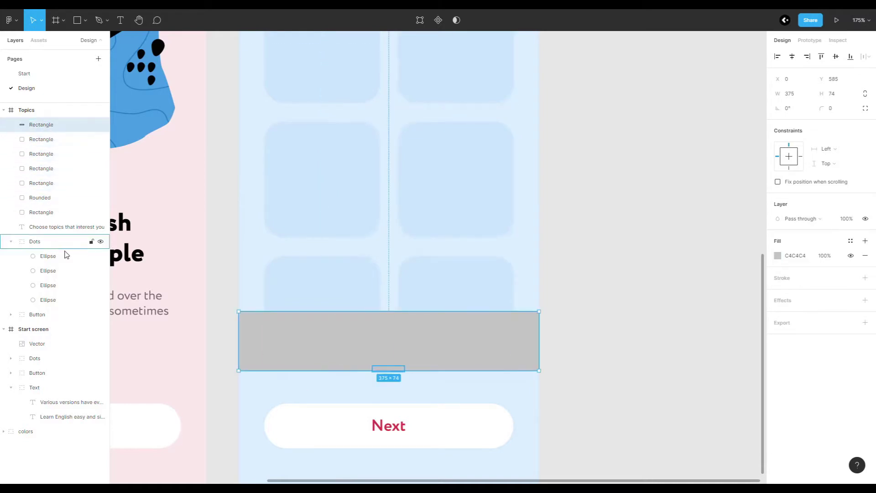
pyautogui.moveTo(33, 242); pyautogui.dragTo(33, 119)
pyautogui.click(473, 348)
# Step: Give the band a linear gradient fill with both stops sampled from pale blue D8EDFF
pyautogui.scroll(3, 343, 360)
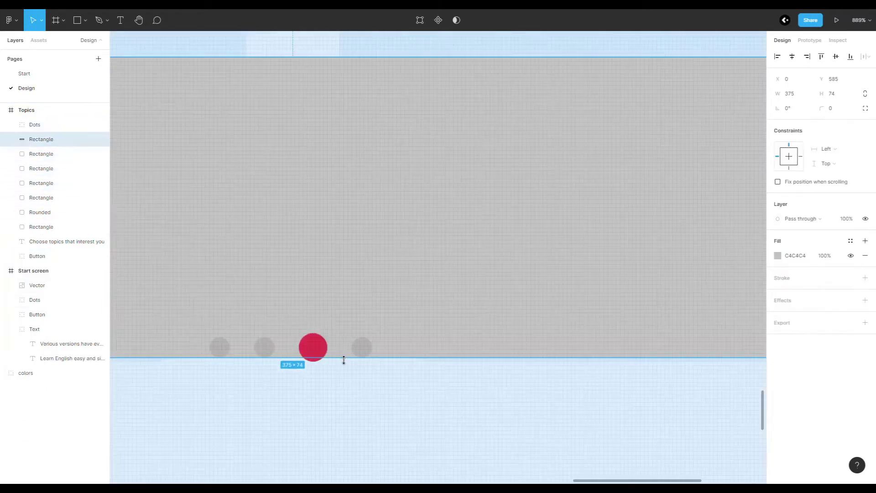
pyautogui.click(777, 255)
pyautogui.click(672, 246)
pyautogui.click(686, 259)
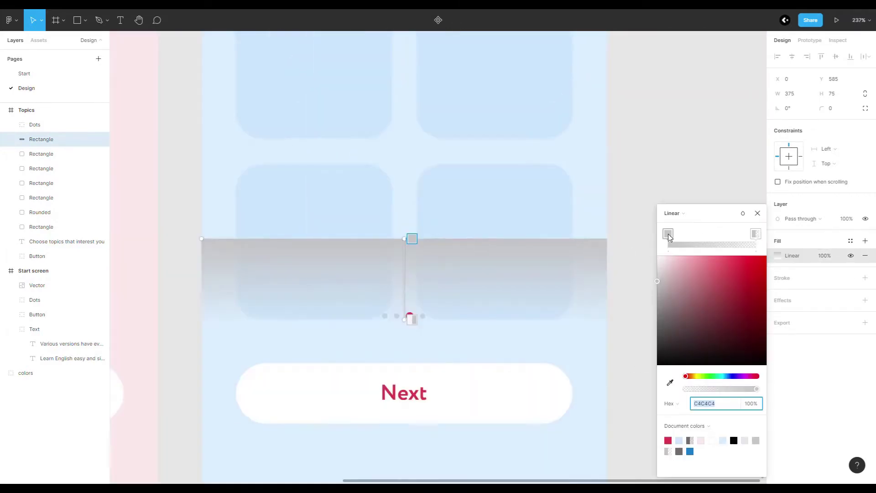
pyautogui.click(670, 382)
pyautogui.click(466, 362)
pyautogui.click(667, 234)
pyautogui.click(670, 383)
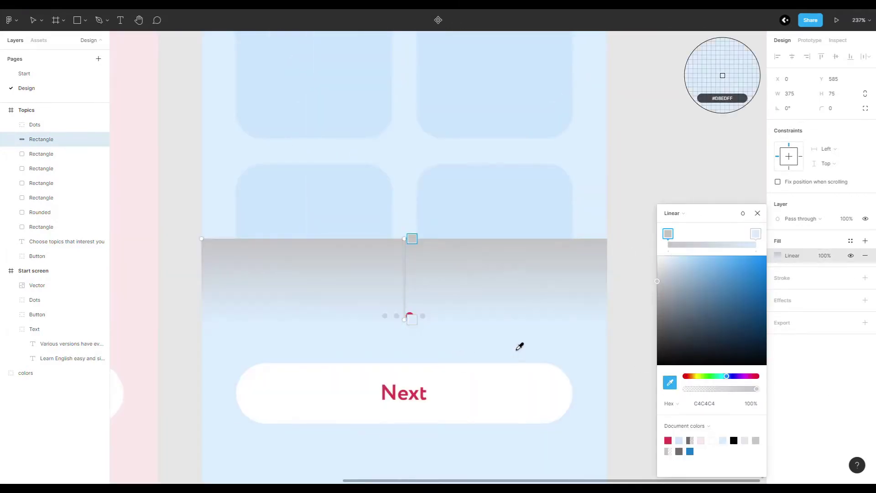
pyautogui.click(519, 346)
pyautogui.click(757, 214)
pyautogui.click(841, 98)
pyautogui.write('80')
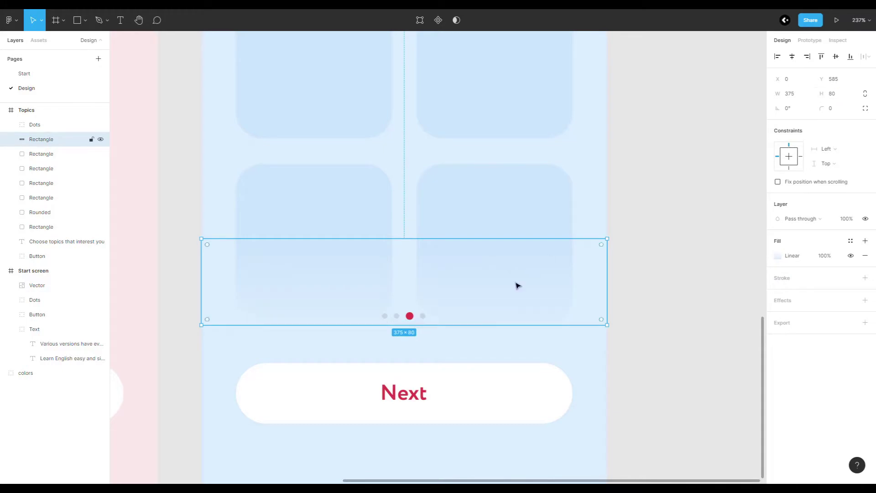
pyautogui.click(544, 344)
pyautogui.scroll(-5, 543, 319)
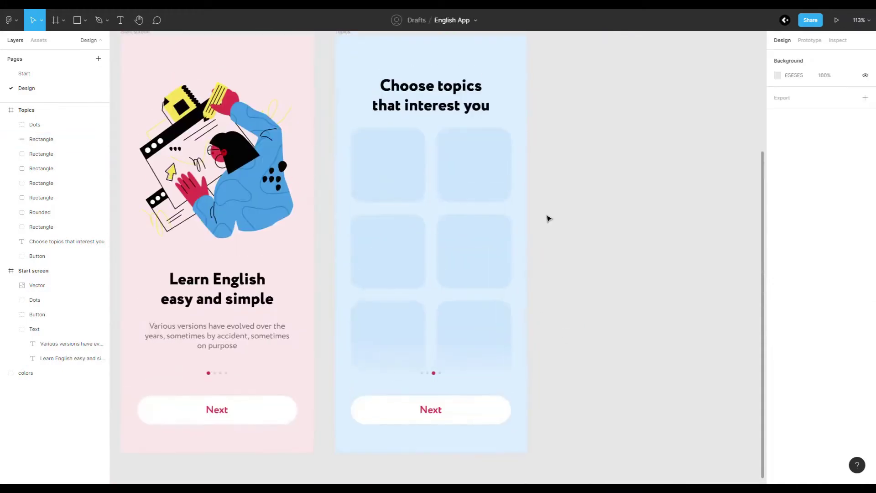
pyautogui.scroll(2, 543, 208)
pyautogui.scroll(3, 401, 198)
pyautogui.scroll(-3, 382, 182)
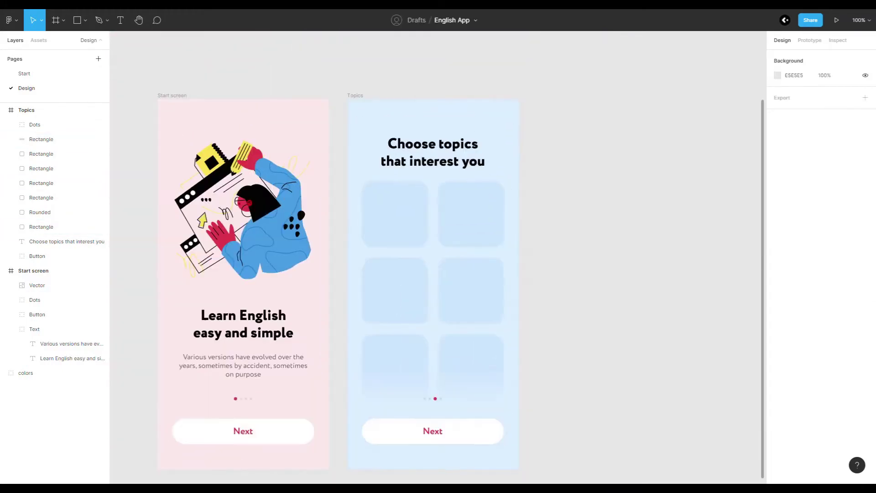
# Step: Create the About myself label in Medium weight inside the first topic tile
pyautogui.click(71, 344)
pyautogui.hotkey('ctrl', 'c')
pyautogui.scroll(4, 385, 225)
pyautogui.click(385, 225)
pyautogui.hotkey('ctrl', 'v')
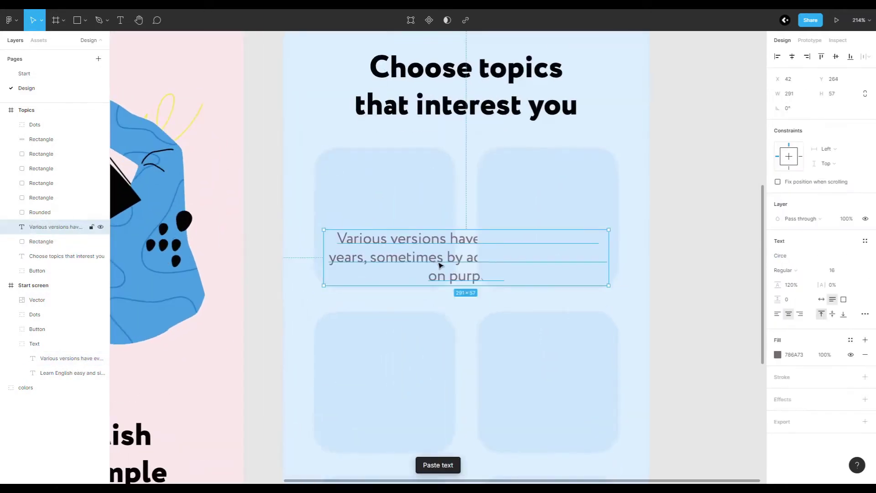
pyautogui.write('About myse')
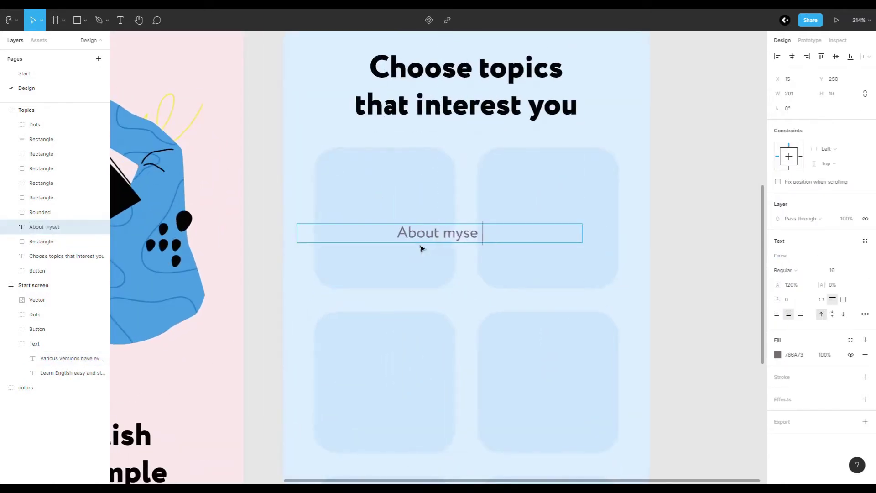
pyautogui.write('f')
pyautogui.press('Escape')
pyautogui.moveTo(468, 239)
pyautogui.mouseDown()
pyautogui.moveTo(398, 254)
pyautogui.moveTo(403, 260)
pyautogui.mouseUp()
pyautogui.click(784, 270)
pyautogui.click(807, 280)
pyautogui.click(452, 299)
pyautogui.keyDown('ctrl'); pyautogui.scroll(-3, 450, 304); pyautogui.keyUp('ctrl')
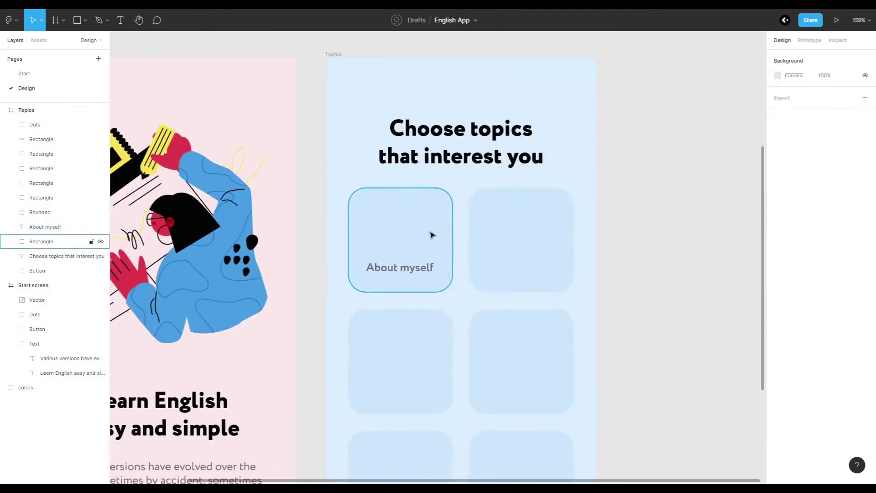
# Step: Duplicate the About myself label into the right tile and relabel it Holidays
pyautogui.click(411, 267)
pyautogui.hotkey('ctrl', 'c')
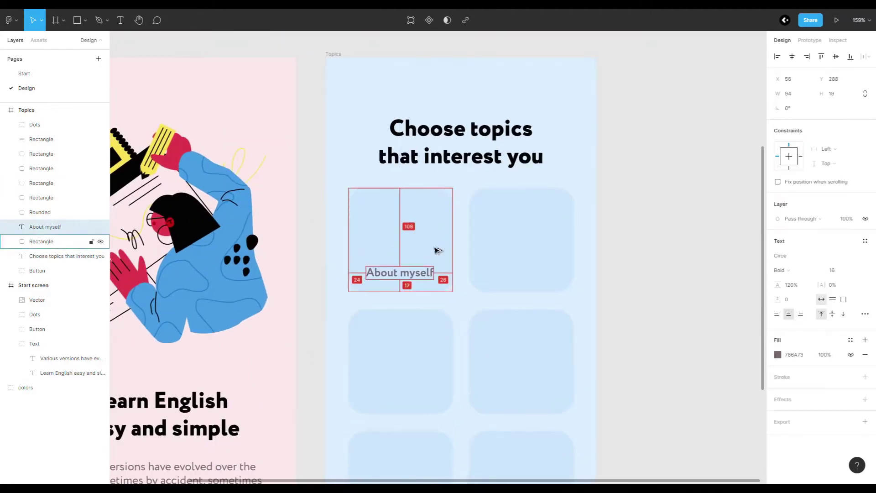
pyautogui.hotkey('ctrl', 'v')
pyautogui.keyDown('ctrl'); pyautogui.scroll(5, 532, 272); pyautogui.keyUp('ctrl')
pyautogui.keyDown('ctrl'); pyautogui.scroll(-3, 369, 264); pyautogui.keyUp('ctrl')
pyautogui.moveTo(253, 268); pyautogui.dragTo(459, 268)
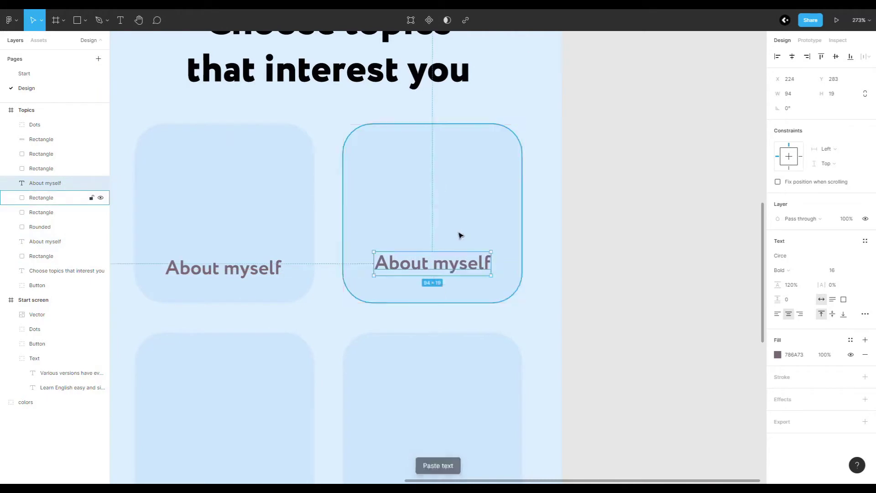
pyautogui.press('Return')
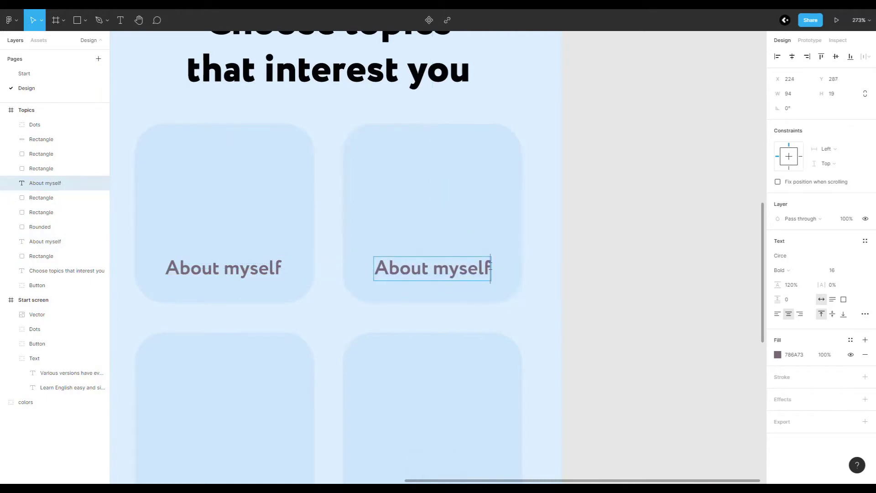
pyautogui.write('Holidays')
pyautogui.press('Escape')
# Step: Copy the label into the lower-left tile and change it to Sport
pyautogui.scroll(-3, 318, 362)
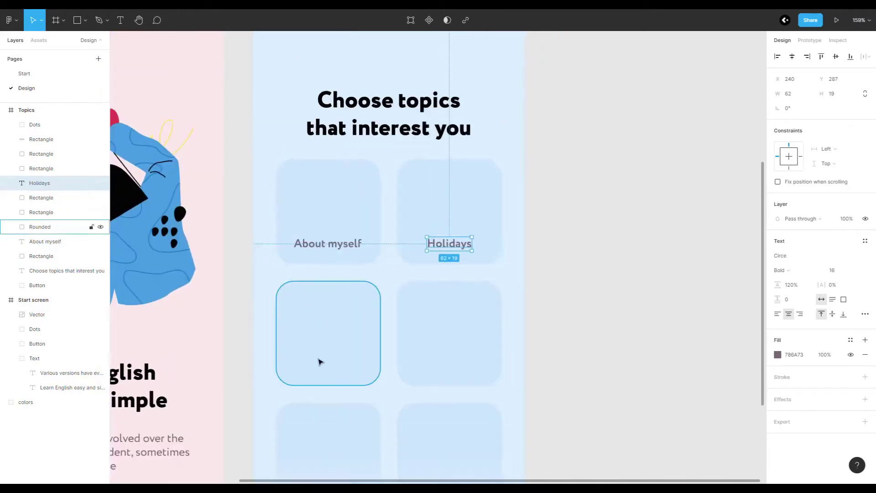
pyautogui.click(322, 246)
pyautogui.keyDown('ctrl'); pyautogui.scroll(5, 322, 246); pyautogui.keyUp('ctrl')
pyautogui.hotkey('ctrl', 'v')
pyautogui.press('Down')
pyautogui.press('Down')
pyautogui.press('Down')
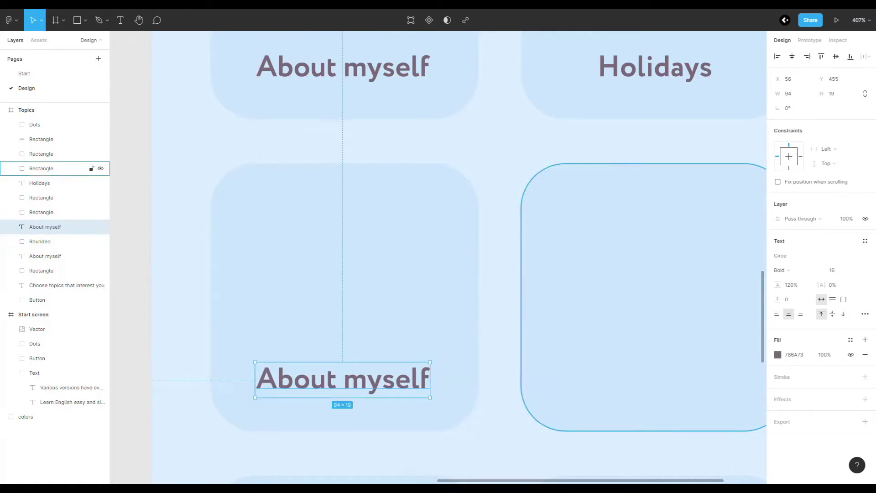
pyautogui.keyDown('ctrl'); pyautogui.scroll(-2, 392, 296); pyautogui.keyUp('ctrl')
pyautogui.doubleClick(392, 296)
pyautogui.press('BackSpace')
pyautogui.press('Escape')
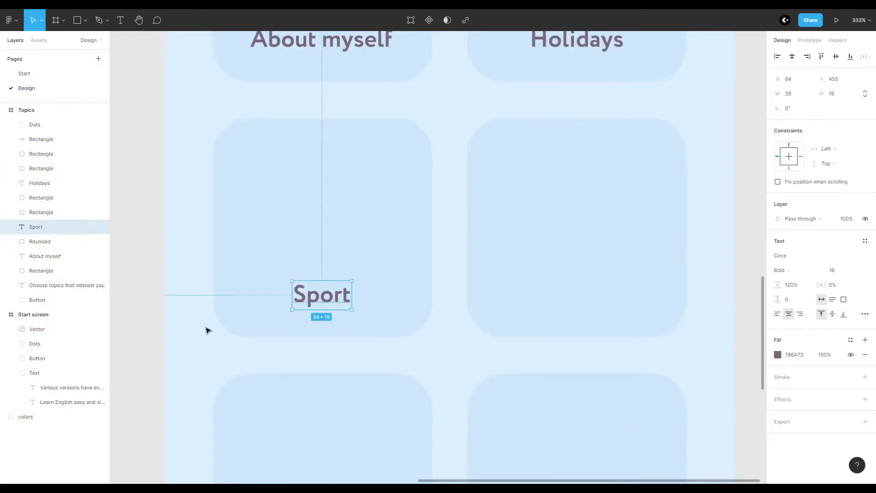
pyautogui.scroll(-5, 278, 297)
pyautogui.scroll(2, 412, 304)
# Step: Paste a label copy into the right-hand tile and change it to Travelling
pyautogui.hotkey('ctrl', 'v')
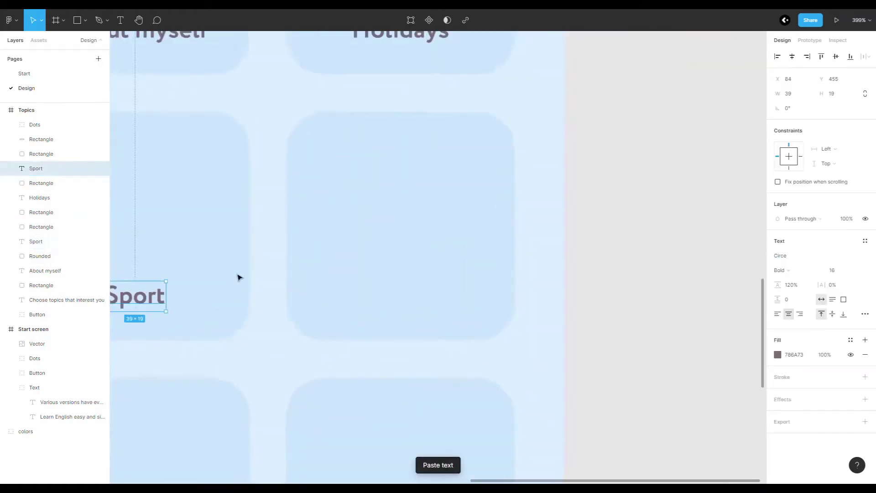
pyautogui.moveTo(169, 289); pyautogui.dragTo(351, 290)
pyautogui.scroll(3, 347, 290)
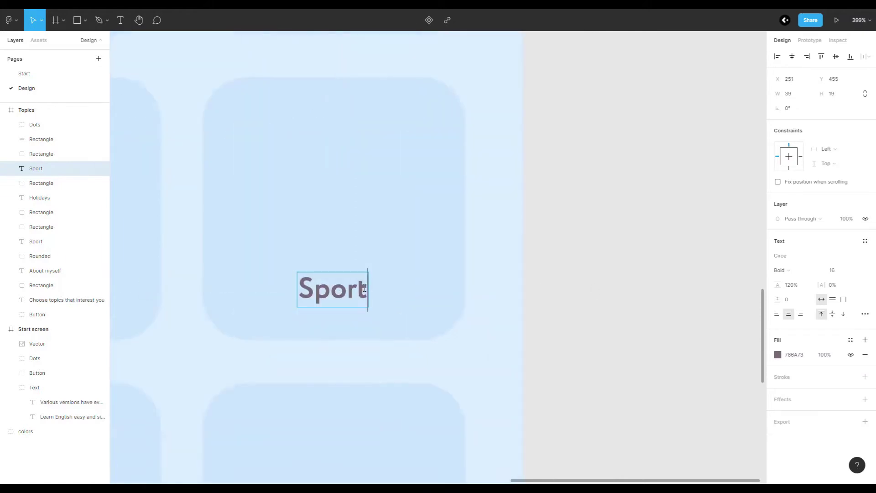
pyautogui.press('BackSpace')
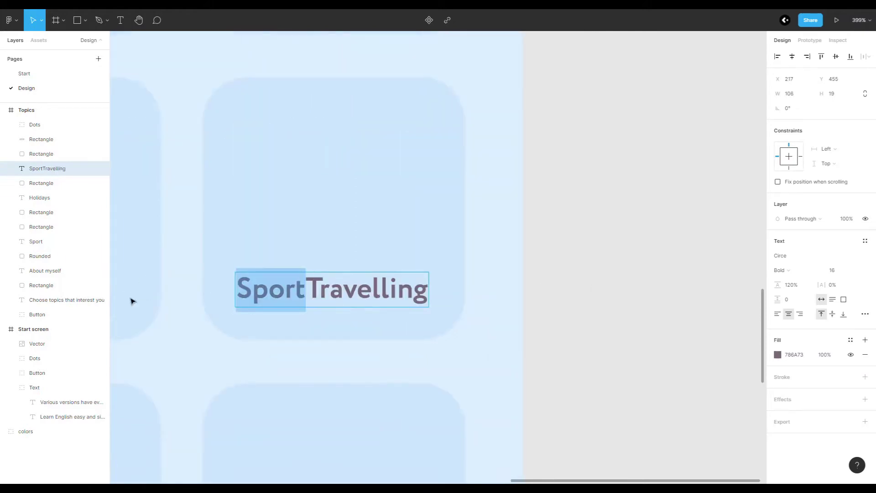
pyautogui.press('BackSpace')
pyautogui.press('Escape')
pyautogui.scroll(-5, 443, 288)
# Step: Paste a label into the bottom-left tile and edit it to read Health
pyautogui.click(677, 276)
pyautogui.scroll(-3, 676, 275)
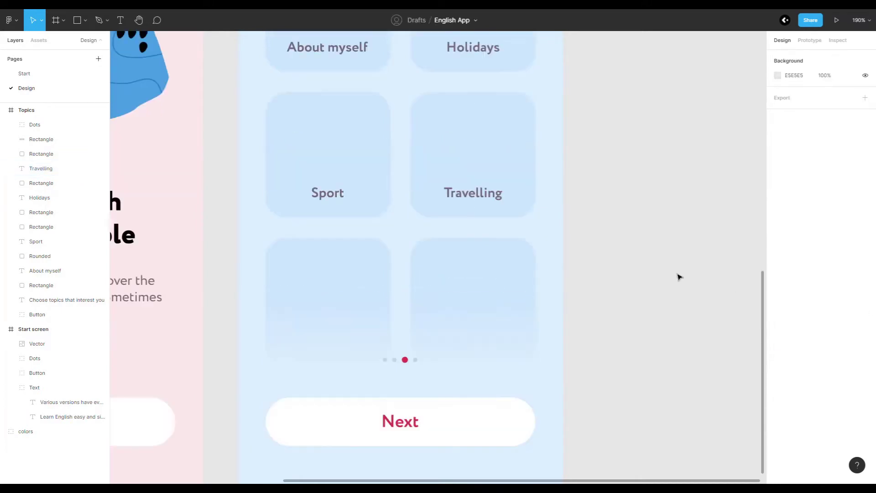
pyautogui.hotkey('ctrl', 'v')
pyautogui.keyDown('ctrl'); pyautogui.scroll(3, 315, 315); pyautogui.keyUp('ctrl')
pyautogui.hotkey('shift', 'Down')
pyautogui.press('Down')
pyautogui.press('Down')
pyautogui.press('Down')
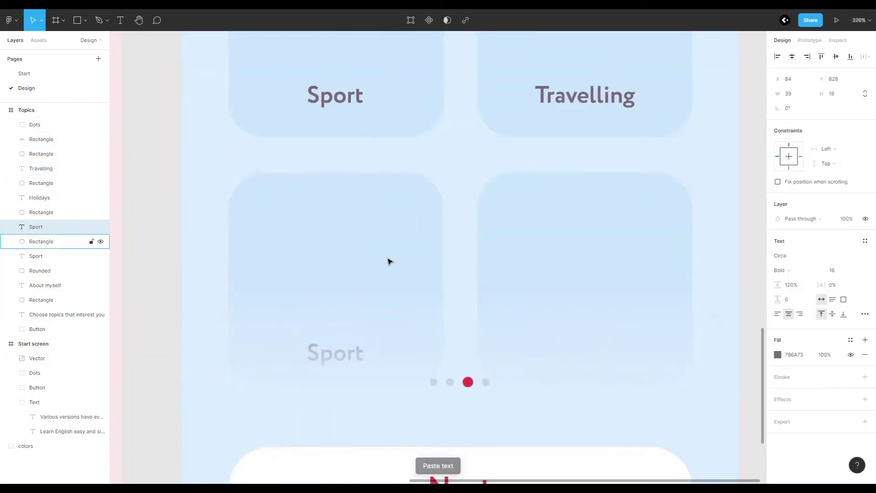
pyautogui.click(332, 344)
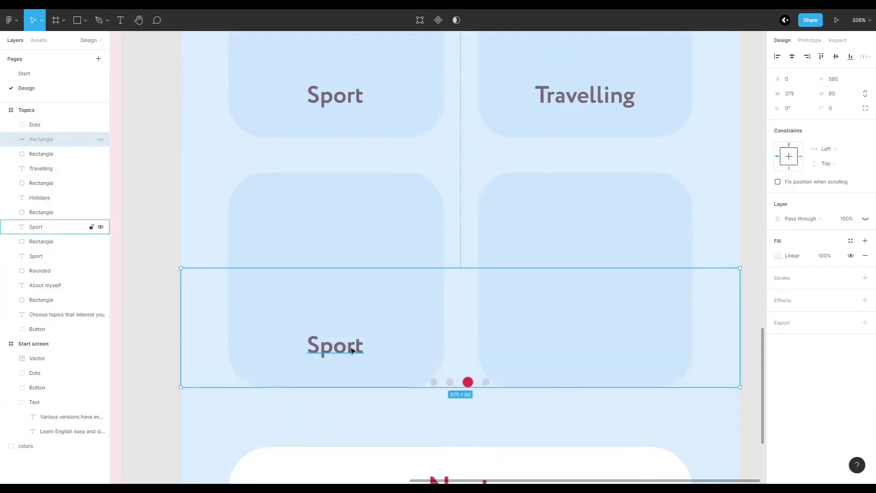
pyautogui.doubleClick(352, 350)
pyautogui.write('Hea')
pyautogui.press('Escape')
# Step: Copy the Health label into the bottom-right tile for the Career label
pyautogui.hotkey('ctrl', 'c')
pyautogui.keyDown('ctrl'); pyautogui.scroll(-3, 564, 326); pyautogui.keyUp('ctrl')
pyautogui.keyDown('ctrl'); pyautogui.scroll(3, 437, 314); pyautogui.keyUp('ctrl')
pyautogui.click(437, 315)
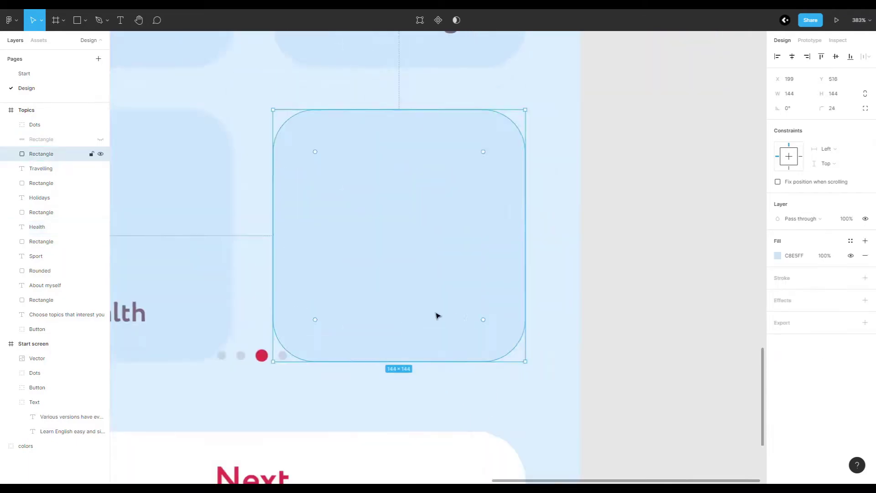
pyautogui.hotkey('ctrl', 'v')
# Step: Group the About myself, Holidays and Sport labels with their tiles, naming the groups cart
pyautogui.keyDown('ctrl'); pyautogui.scroll(-3, 519, 310); pyautogui.keyUp('ctrl')
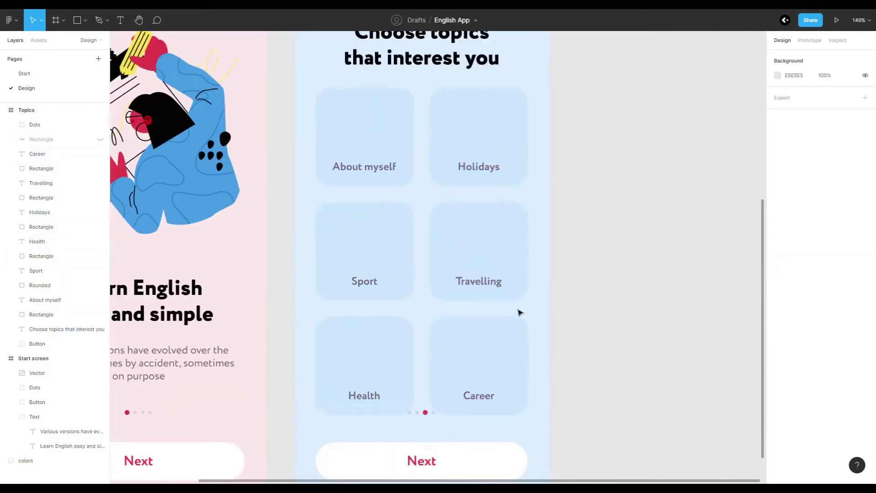
pyautogui.keyDown('ctrl'); pyautogui.scroll(3, 333, 135); pyautogui.keyUp('ctrl')
pyautogui.click(45, 300)
pyautogui.keyDown('shift'); pyautogui.click(46, 314); pyautogui.keyUp('shift')
pyautogui.hotkey('ctrl', 'g')
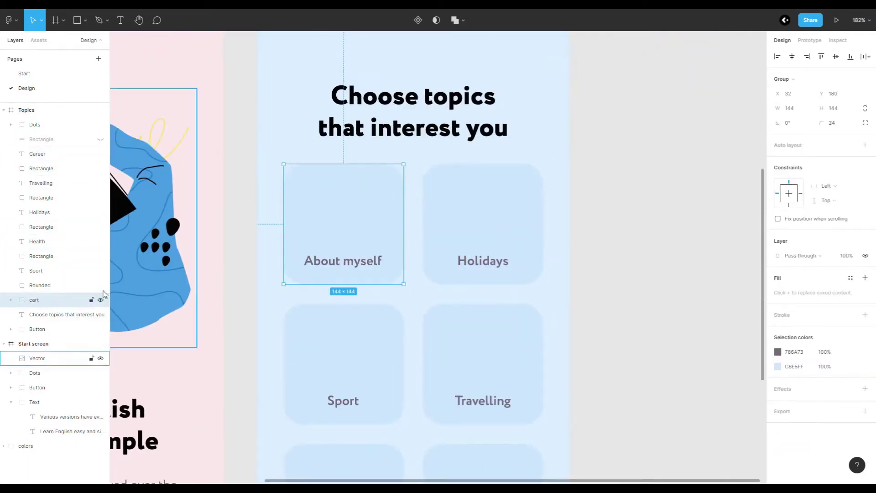
pyautogui.click(39, 212)
pyautogui.keyDown('shift'); pyautogui.click(41, 227); pyautogui.keyUp('shift')
pyautogui.hotkey('ctrl', 'g')
pyautogui.scroll(-3, 297, 268)
pyautogui.click(297, 268)
pyautogui.keyDown('shift'); pyautogui.click(290, 292); pyautogui.keyUp('shift')
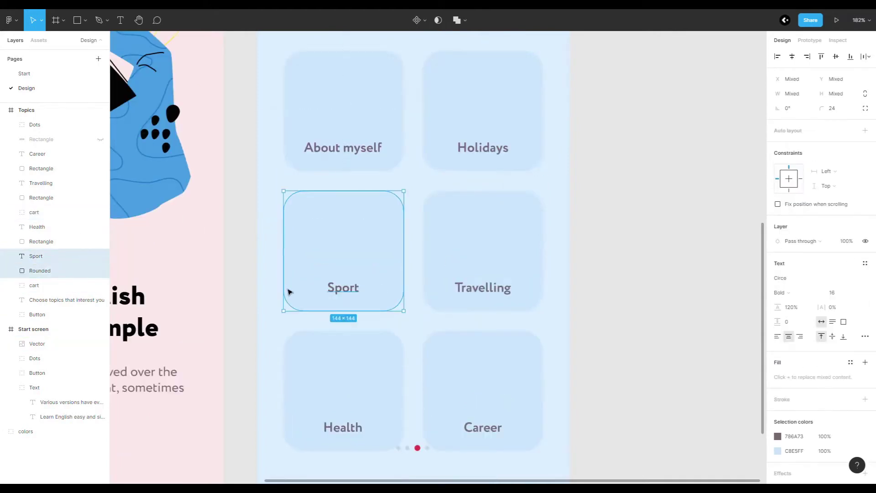
pyautogui.hotkey('ctrl', 'g')
pyautogui.doubleClick(35, 256)
pyautogui.write('cart')
# Step: Group the Travelling, Health and Career labels with their tiles and rename the groups cart
pyautogui.click(493, 284)
pyautogui.keyDown('shift'); pyautogui.click(39, 183); pyautogui.keyUp('shift')
pyautogui.hotkey('ctrl', 'g')
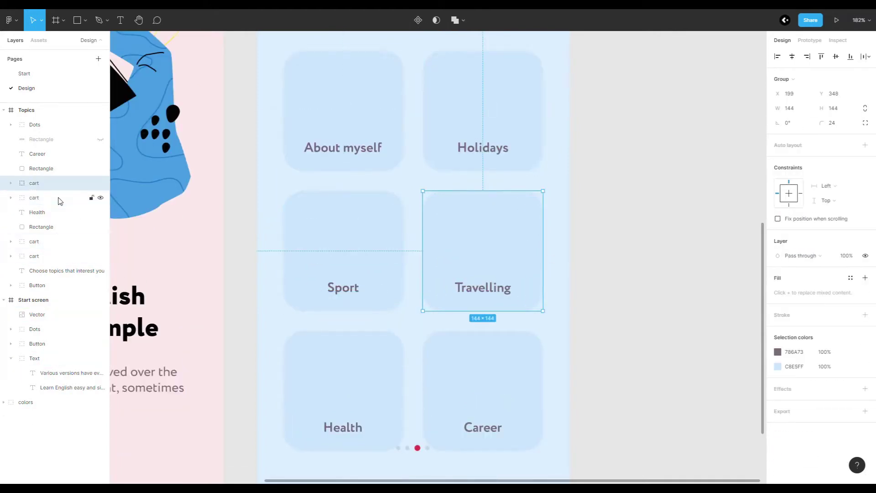
pyautogui.scroll(-3, 342, 274)
pyautogui.click(37, 212)
pyautogui.keyDown('shift'); pyautogui.click(41, 227); pyautogui.keyUp('shift')
pyautogui.hotkey('ctrl', 'g')
pyautogui.doubleClick(34, 212)
pyautogui.write('ca')
pyautogui.click(514, 252)
pyautogui.keyDown('shift'); pyautogui.click(488, 283); pyautogui.keyUp('shift')
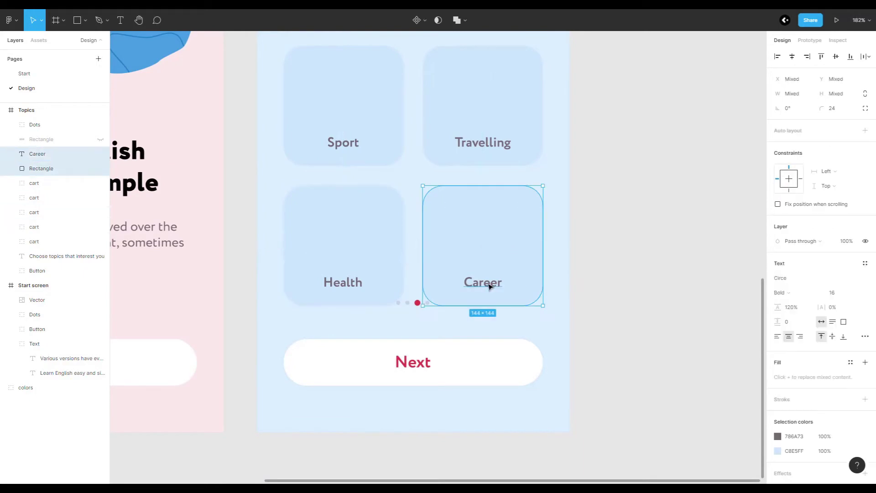
pyautogui.hotkey('ctrl', 'g')
pyautogui.doubleClick(52, 155)
pyautogui.write('cart')
# Step: Make all six topic labels blue using the blue swatch
pyautogui.scroll(-5, 338, 319)
pyautogui.moveTo(319, 317); pyautogui.dragTo(415, 137)
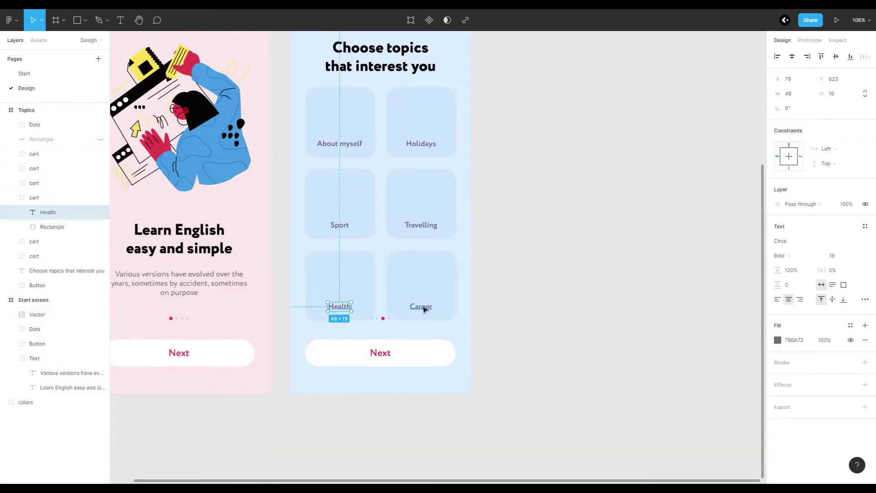
pyautogui.scroll(5, 343, 206)
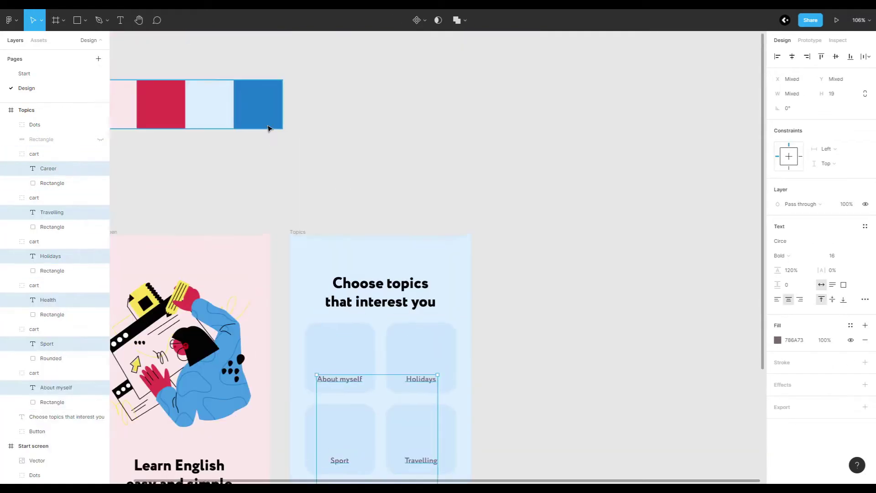
pyautogui.click(499, 197)
pyautogui.scroll(-4, 410, 182)
pyautogui.scroll(-2, 444, 204)
pyautogui.scroll(-5, 444, 204)
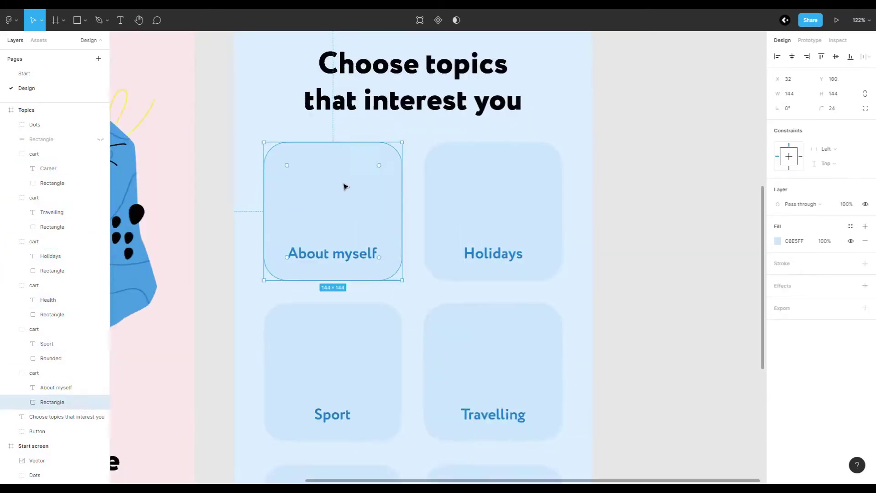
# Step: Add the greetings image to About myself and the umbrella to Holidays, about 72×72
pyautogui.hotkey('ctrl', 'v')
pyautogui.moveTo(379, 262)
pyautogui.mouseDown()
pyautogui.moveTo(354, 237)
pyautogui.moveTo(370, 155)
pyautogui.mouseUp()
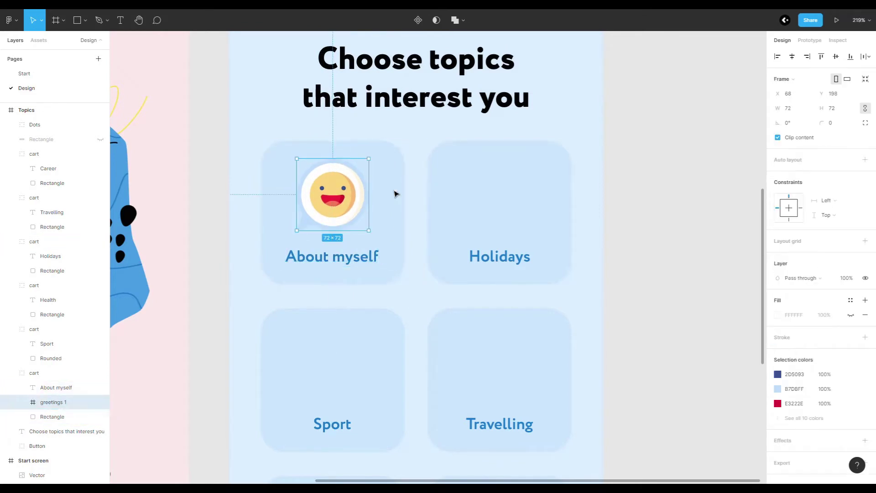
pyautogui.press('Escape')
pyautogui.scroll(-3, 232, 208)
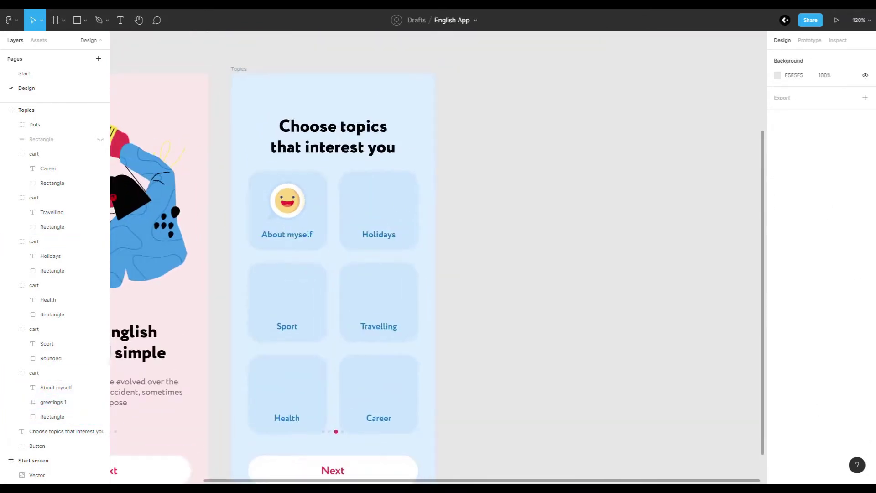
pyautogui.hotkey('ctrl', 'v')
pyautogui.scroll(5, 387, 193)
pyautogui.moveTo(451, 301); pyautogui.dragTo(397, 264)
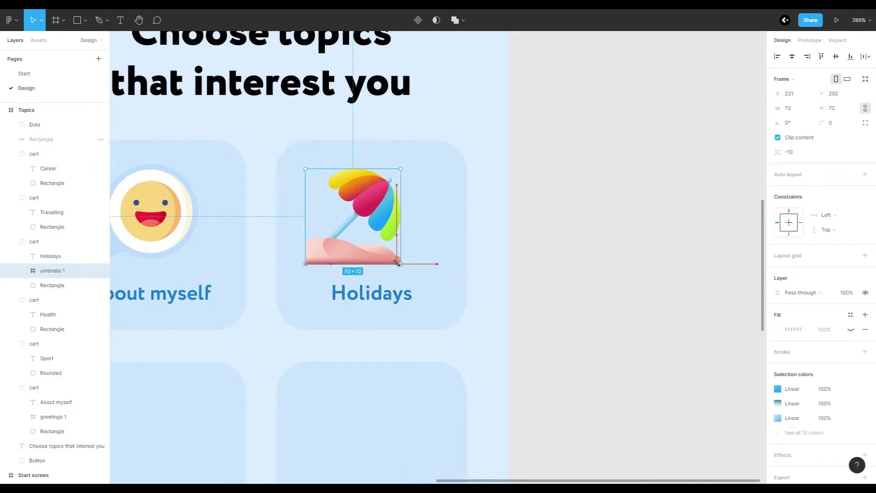
pyautogui.moveTo(361, 219); pyautogui.dragTo(379, 214)
# Step: Add the volleyball image to the Sport card at about 73×73, centred
pyautogui.scroll(-6, 411, 174)
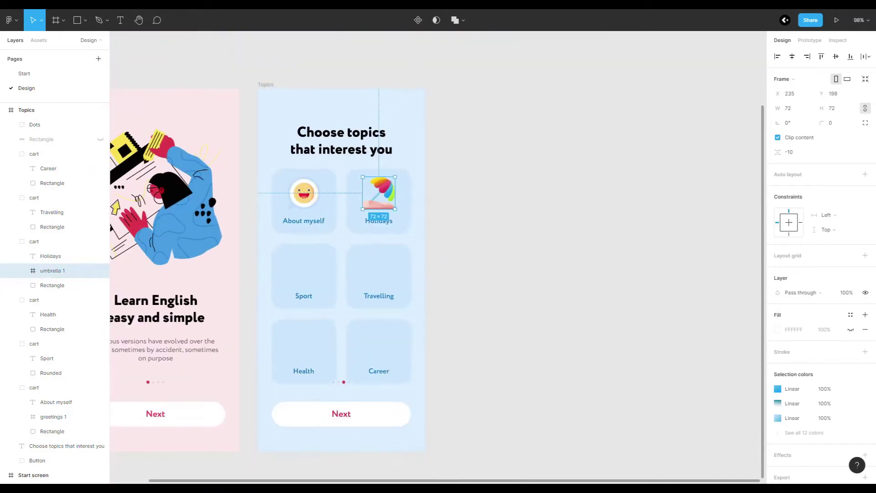
pyautogui.hotkey('ctrl', 'v')
pyautogui.scroll(5, 288, 268)
pyautogui.moveTo(406, 364); pyautogui.dragTo(369, 327)
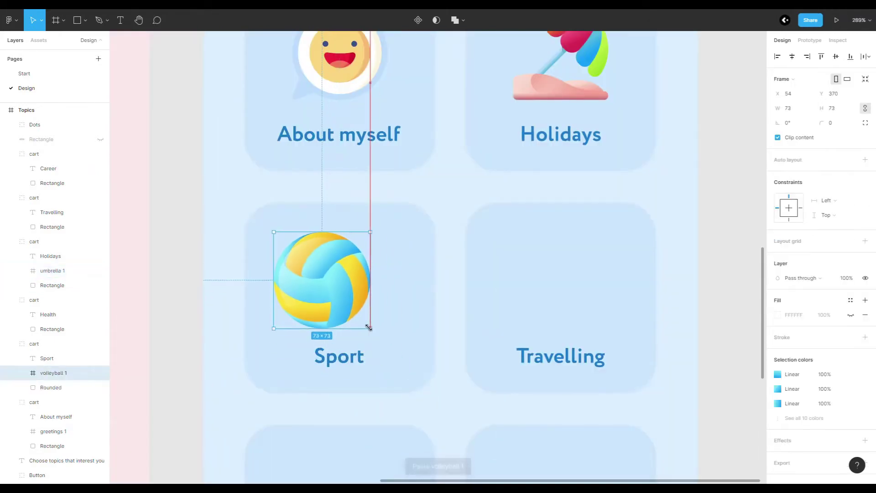
pyautogui.scroll(3, 368, 327)
pyautogui.scroll(-2, 347, 297)
pyautogui.moveTo(315, 255); pyautogui.dragTo(328, 268)
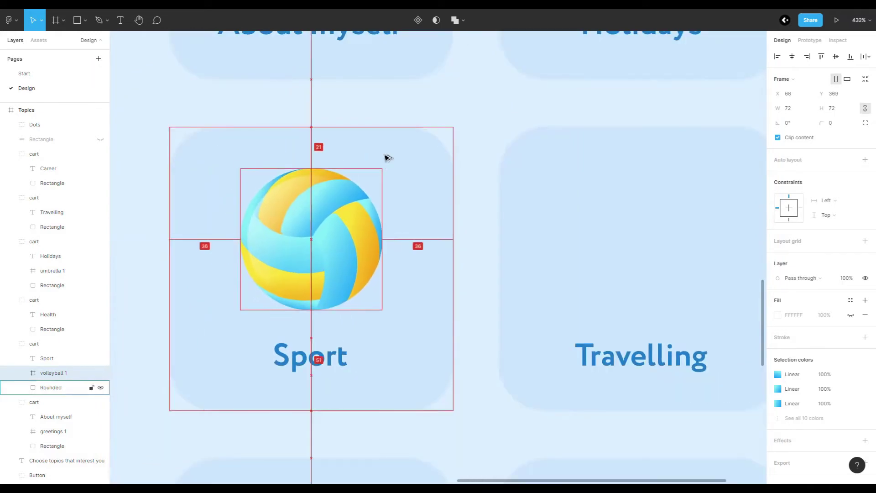
# Step: Place the luggage image centred above the Travelling label
pyautogui.scroll(-2, 249, 213)
pyautogui.scroll(-3, 249, 213)
pyautogui.scroll(3, 334, 258)
pyautogui.hotkey('ctrl', 'v')
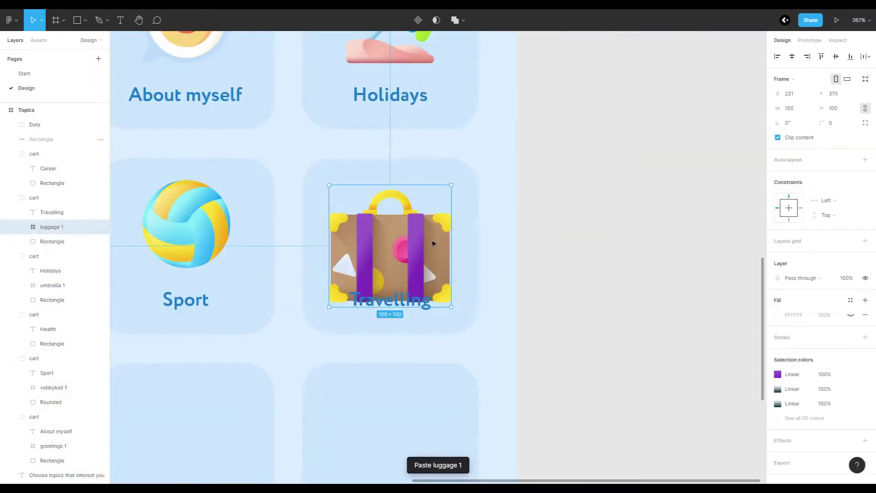
pyautogui.moveTo(401, 267); pyautogui.dragTo(401, 243)
pyautogui.scroll(5, 395, 239)
pyautogui.scroll(-3, 409, 293)
pyautogui.hotkey('alt', 'h')
pyautogui.hotkey('alt', 'v')
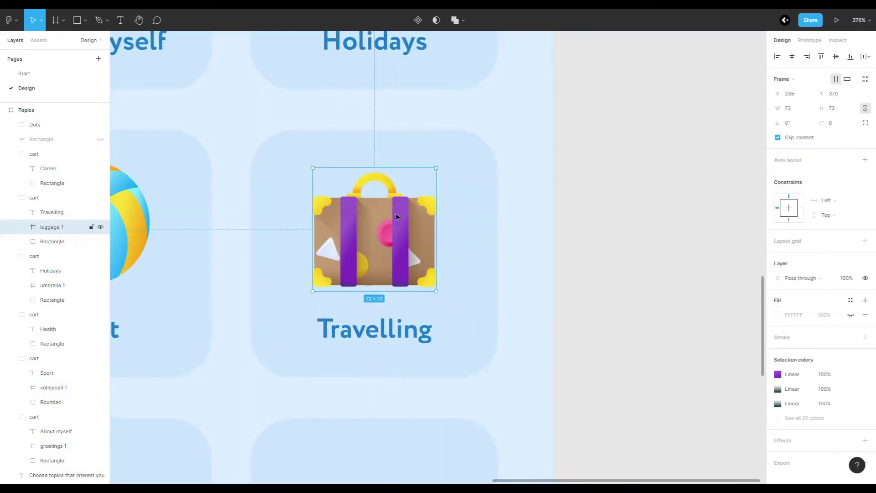
pyautogui.scroll(-3, 491, 180)
# Step: Add the health-insurance shield to the Health card, shrunk and centred
pyautogui.click(336, 293)
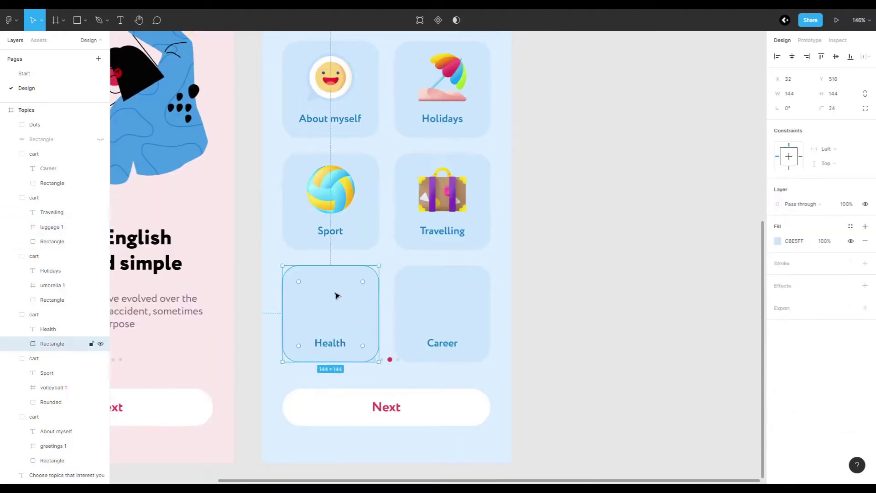
pyautogui.hotkey('ctrl', 'v')
pyautogui.scroll(3, 327, 303)
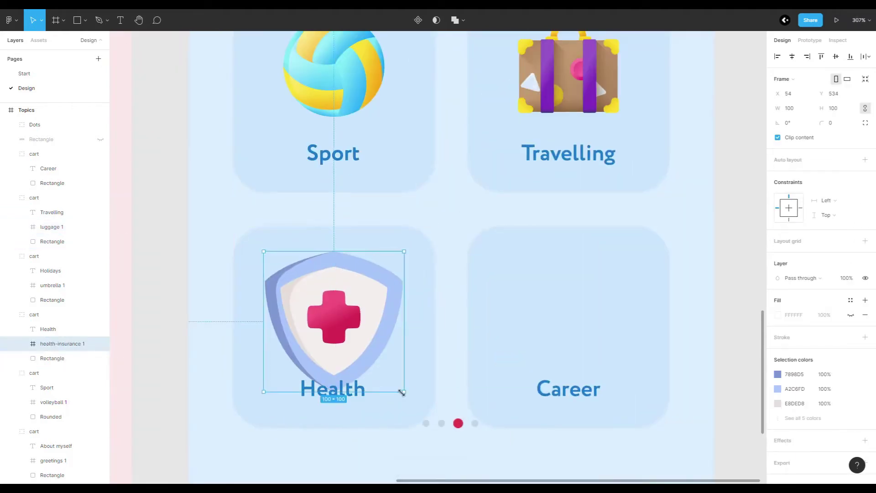
pyautogui.moveTo(404, 390); pyautogui.dragTo(370, 358)
pyautogui.moveTo(316, 266); pyautogui.dragTo(336, 266)
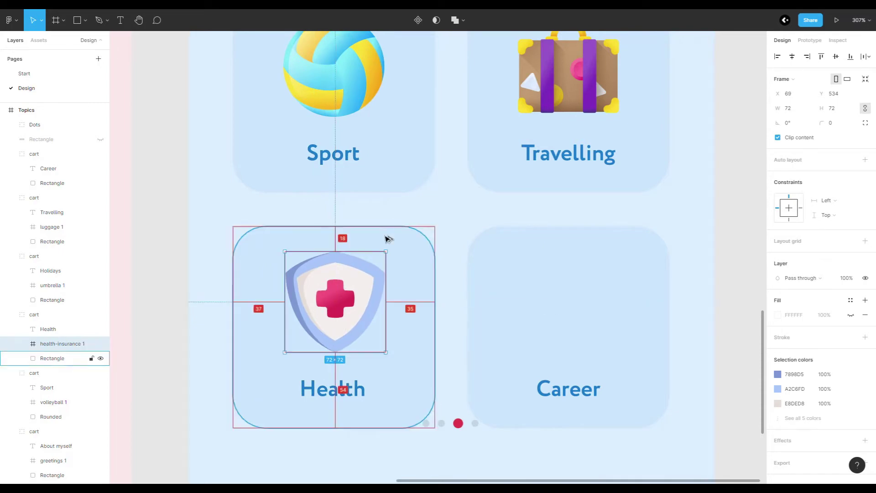
pyautogui.scroll(-5, 434, 275)
# Step: Add the clock icon to the Career card at 72×72, centred
pyautogui.click(401, 279)
pyautogui.scroll(4, 401, 279)
pyautogui.hotkey('ctrl', 'v')
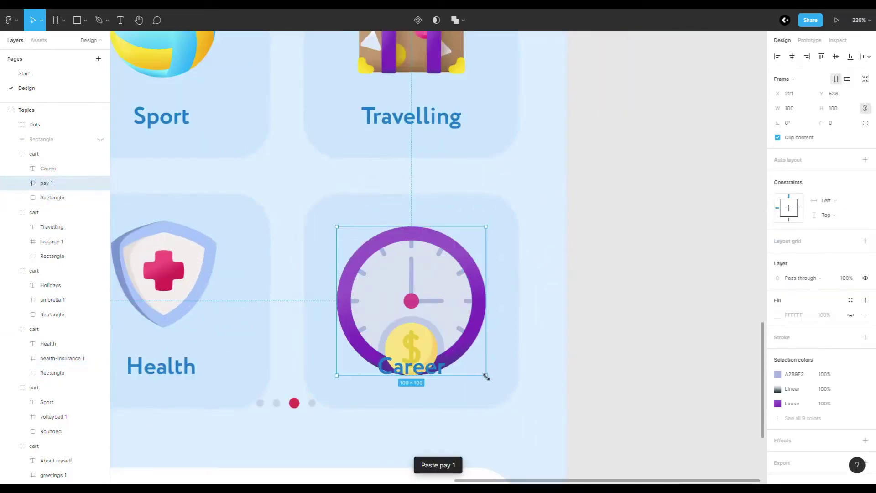
pyautogui.moveTo(485, 376); pyautogui.dragTo(442, 333)
pyautogui.moveTo(402, 289); pyautogui.dragTo(412, 290)
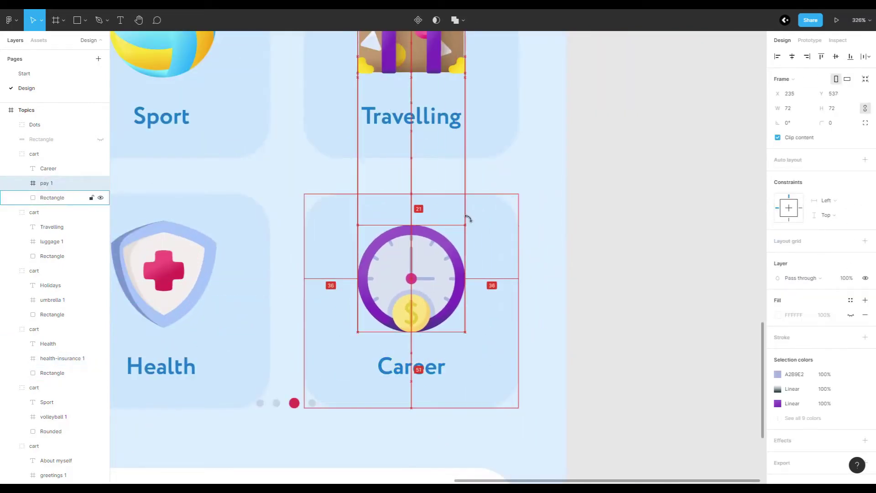
pyautogui.scroll(-5, 483, 232)
pyautogui.click(482, 233)
pyautogui.click(10, 154)
# Step: Collapse the expanded cart groups and select the About myself card
pyautogui.click(10, 183)
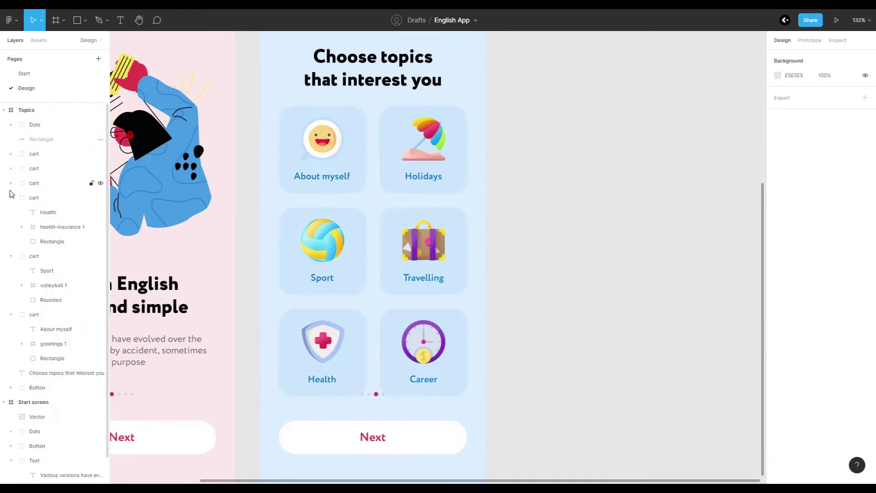
pyautogui.click(10, 212)
pyautogui.click(10, 227)
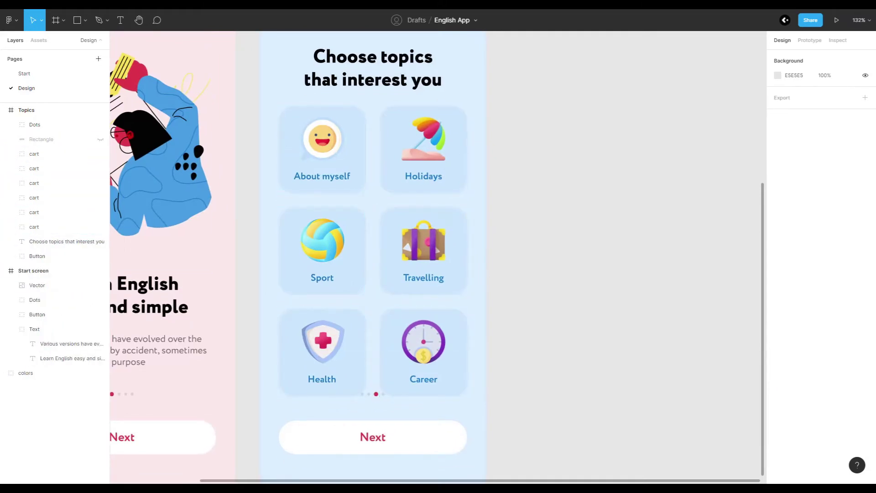
pyautogui.click(363, 174)
pyautogui.scroll(3, 363, 173)
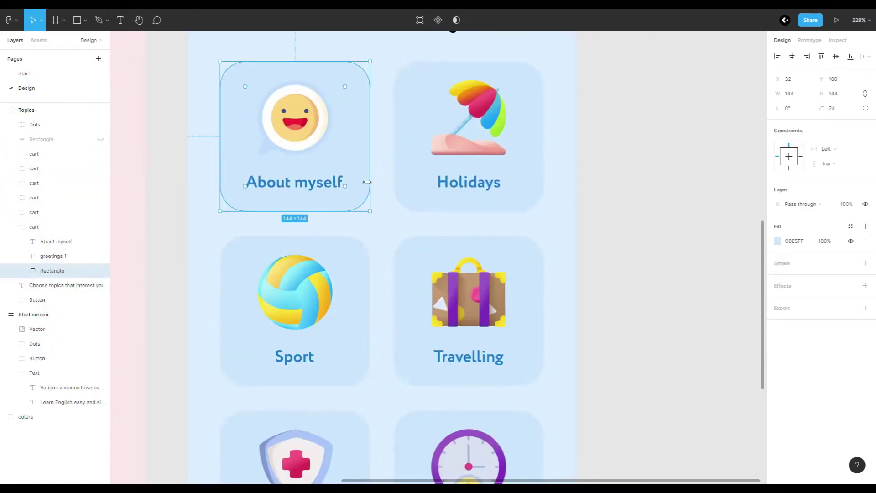
# Step: Draw a 24×24 white-filled circle at the About myself card's lower-right corner
pyautogui.press('o')
pyautogui.moveTo(357, 179)
pyautogui.mouseDown()
pyautogui.moveTo(383, 204)
pyautogui.moveTo(366, 226)
pyautogui.mouseUp()
pyautogui.scroll(4, 384, 201)
pyautogui.scroll(2, 404, 224)
pyautogui.scroll(-3, 403, 224)
pyautogui.click(777, 256)
pyautogui.click(660, 255)
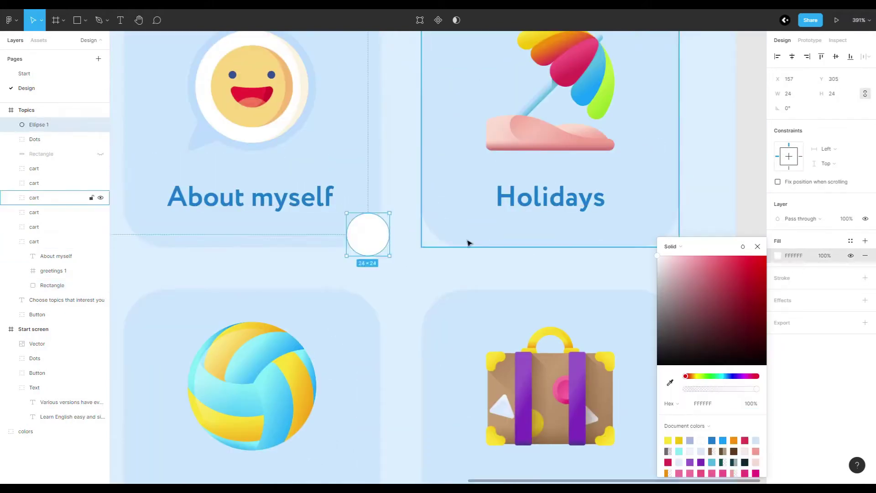
pyautogui.scroll(-3, 469, 243)
# Step: Insert a Feather Icons check mark and centre it inside the white circle
pyautogui.rightClick(613, 208)
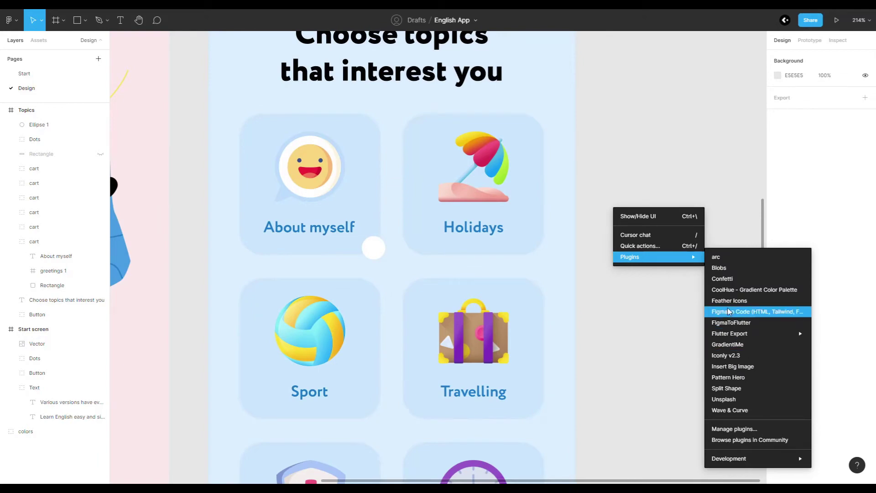
pyautogui.click(729, 301)
pyautogui.moveTo(550, 282); pyautogui.dragTo(450, 265)
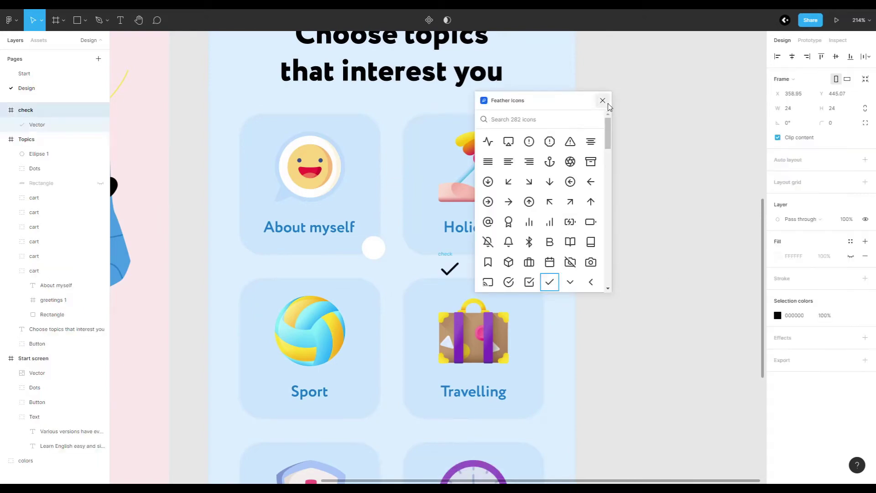
pyautogui.scroll(5, 438, 255)
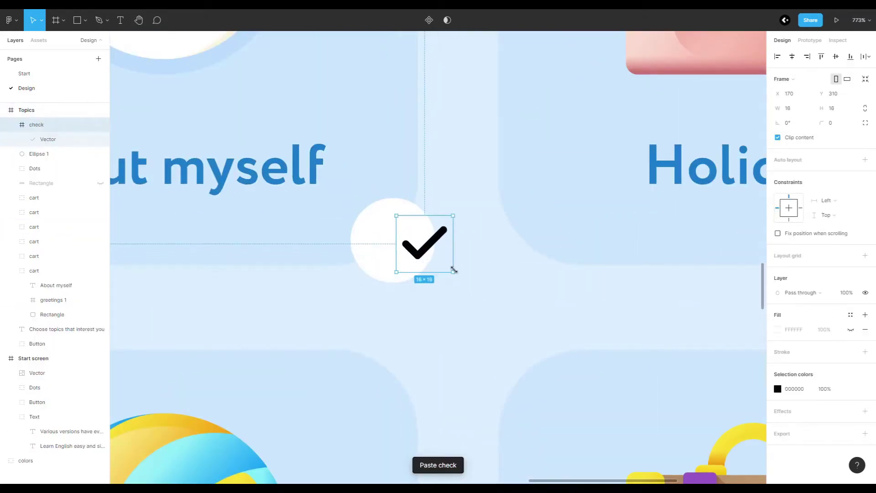
pyautogui.scroll(2, 453, 270)
pyautogui.moveTo(431, 250); pyautogui.dragTo(383, 244)
pyautogui.scroll(-10, 781, 393)
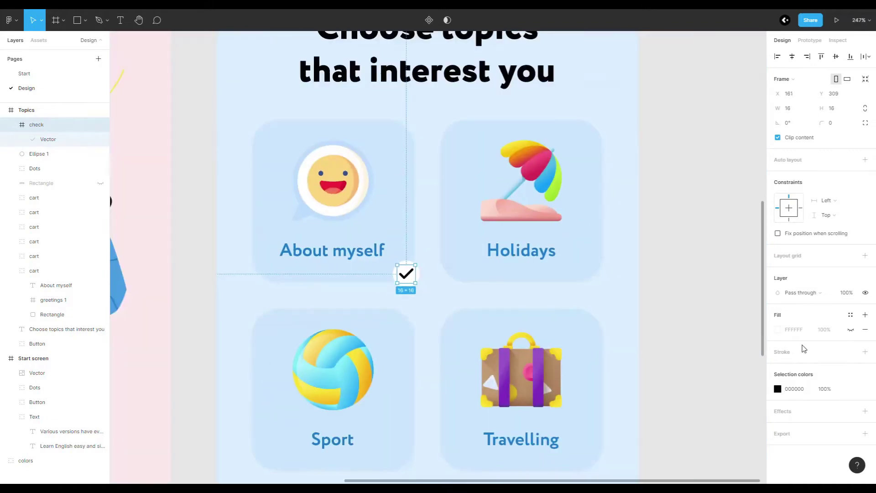
# Step: Colour the check icon red
pyautogui.click(778, 389)
pyautogui.press('i')
pyautogui.click(141, 101)
pyautogui.press('Escape')
pyautogui.scroll(3, 401, 165)
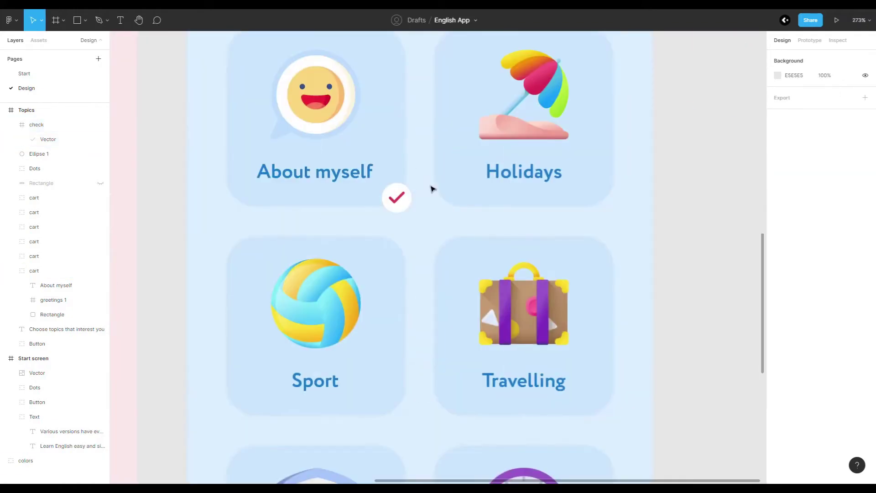
pyautogui.scroll(3, 410, 196)
# Step: Group the check icon and white circle into one badge
pyautogui.click(38, 154)
pyautogui.keyDown('shift'); pyautogui.click(37, 125); pyautogui.keyUp('shift')
pyautogui.hotkey('ctrl', 'g')
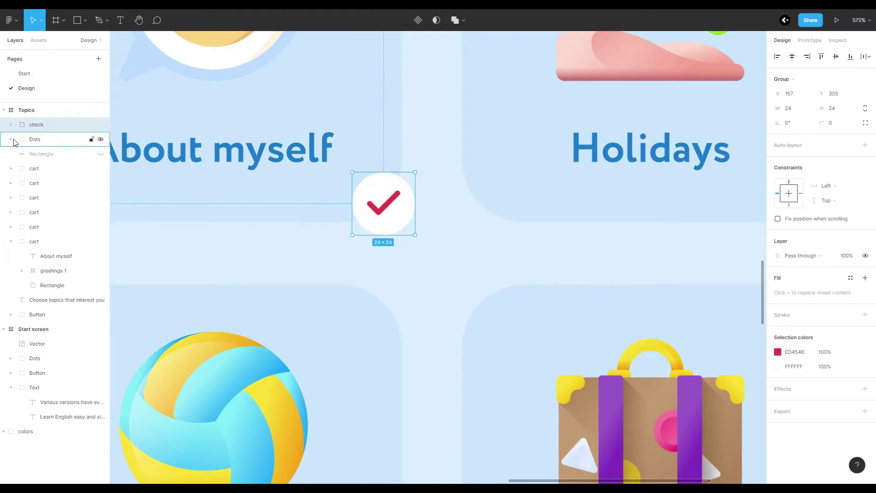
pyautogui.scroll(-5, 416, 196)
pyautogui.scroll(1, 397, 192)
pyautogui.click(528, 256)
# Step: Fill the About myself card with blue 0E76D0 and make its label white
pyautogui.scroll(2, 393, 214)
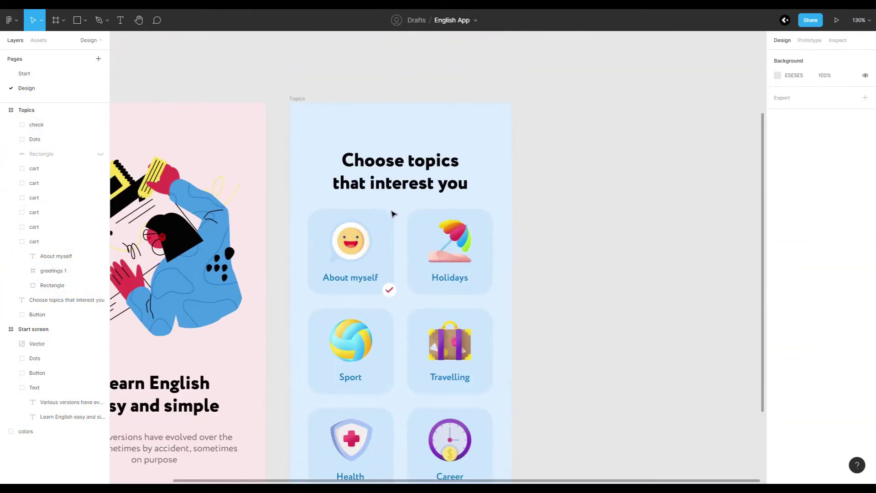
pyautogui.scroll(-2, 393, 214)
pyautogui.click(383, 246)
pyautogui.press('i')
pyautogui.click(326, 81)
pyautogui.scroll(2, 365, 228)
pyautogui.click(777, 340)
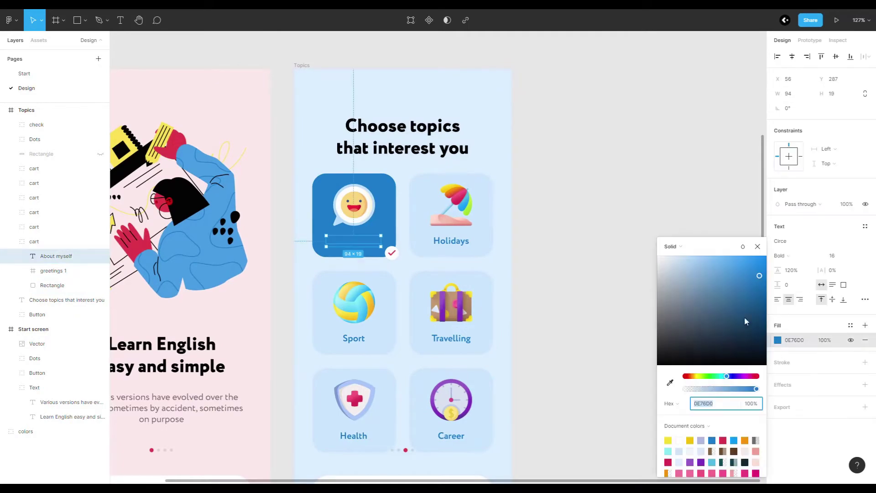
pyautogui.click(403, 110)
# Step: Group the six topic cards as 'carts' and move the check badge into it
pyautogui.scroll(-2, 403, 110)
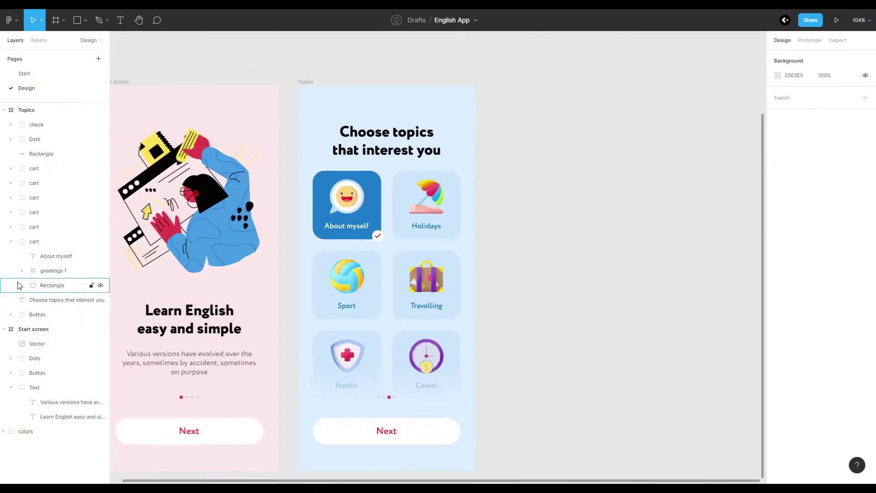
pyautogui.scroll(-2, 473, 190)
pyautogui.scroll(1, 479, 179)
pyautogui.scroll(1, 563, 161)
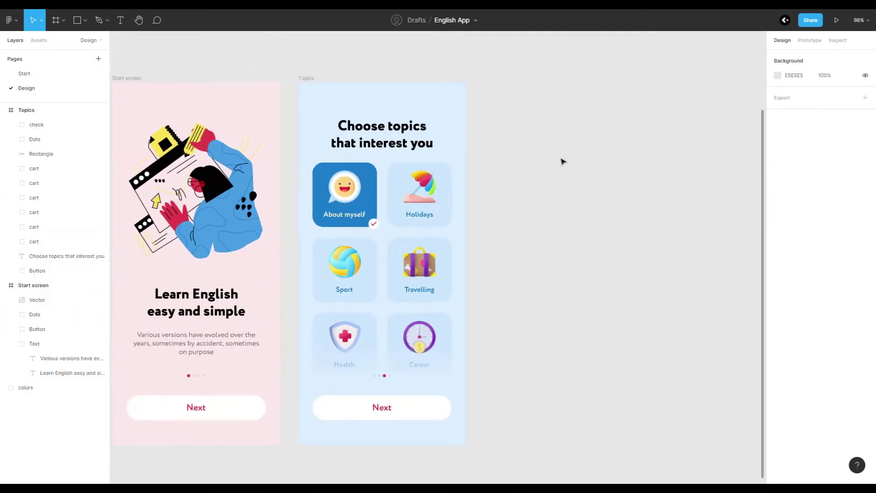
pyautogui.scroll(-3, 562, 161)
pyautogui.click(36, 169)
pyautogui.keyDown('shift'); pyautogui.click(37, 241); pyautogui.keyUp('shift')
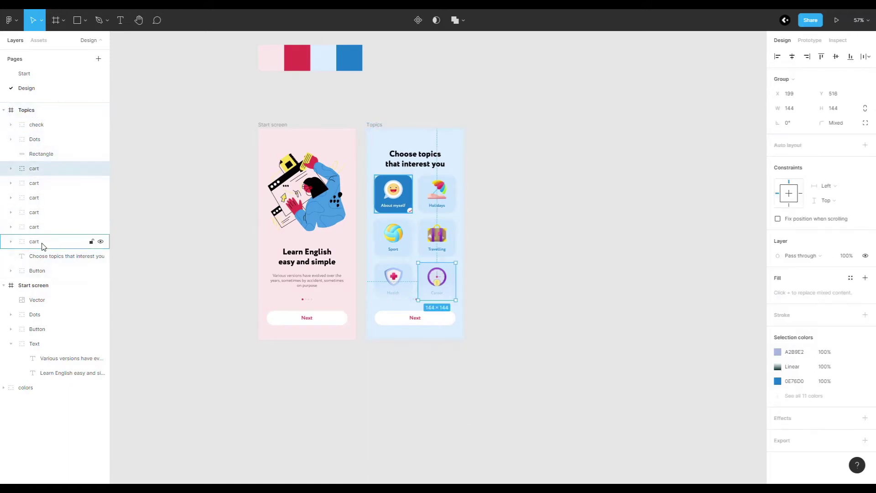
pyautogui.hotkey('ctrl', 'g')
pyautogui.press('Return')
pyautogui.click(45, 126)
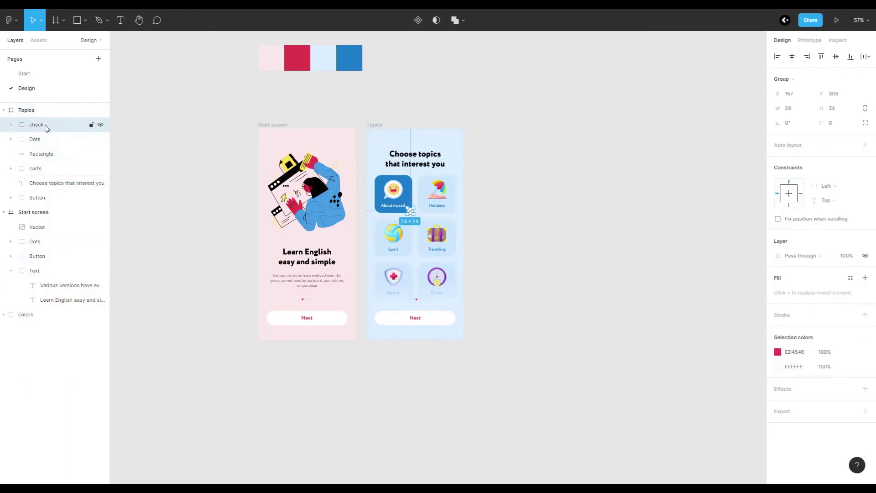
pyautogui.moveTo(38, 173); pyautogui.dragTo(50, 250)
pyautogui.click(525, 158)
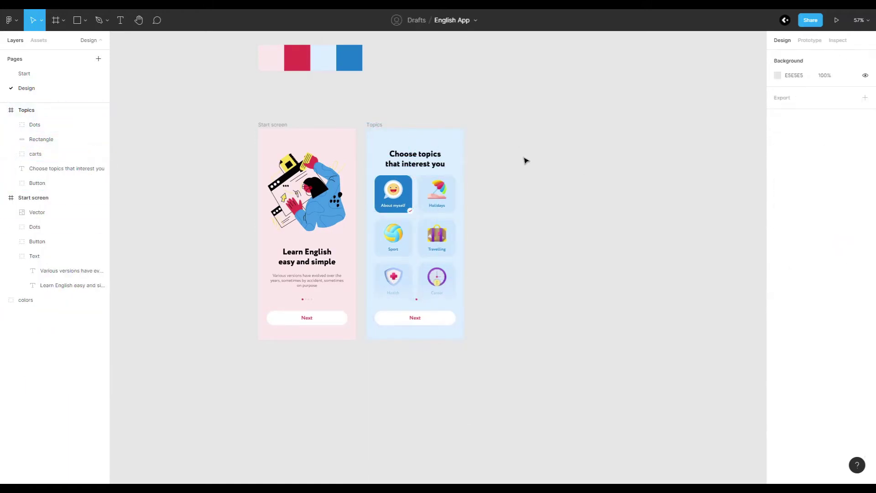
# Step: Duplicate the Topics screen to create the Home frame
pyautogui.scroll(-1, 524, 158)
pyautogui.click(269, 140)
pyautogui.hotkey('ctrl', 'd')
pyautogui.scroll(-1, 374, 102)
pyautogui.hotkey('alt', 'l')
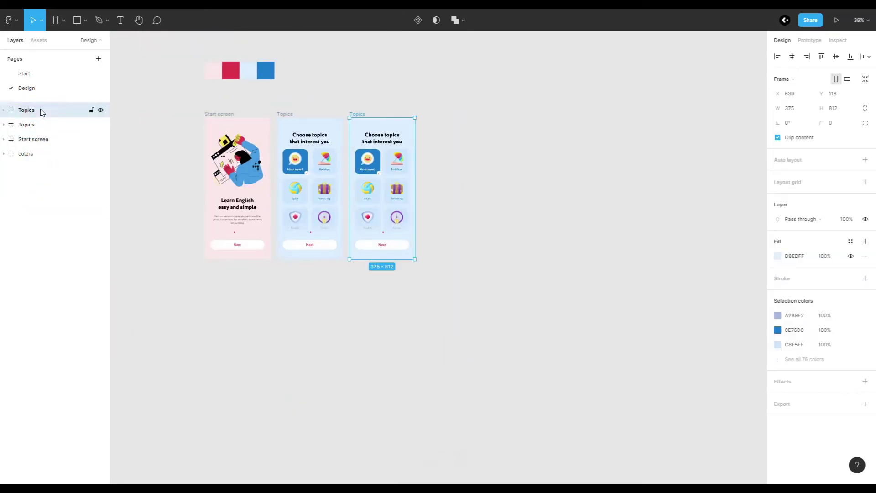
pyautogui.click(4, 110)
# Step: Clear the Home frame's contents and give it a FAFAFA fill
pyautogui.click(28, 123)
pyautogui.keyDown('shift'); pyautogui.click(27, 183); pyautogui.keyUp('shift')
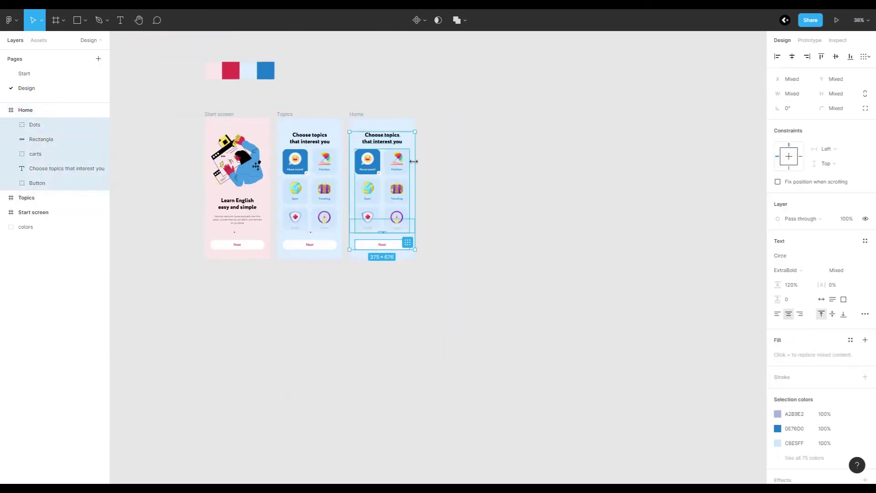
pyautogui.press('Delete')
pyautogui.scroll(2, 425, 170)
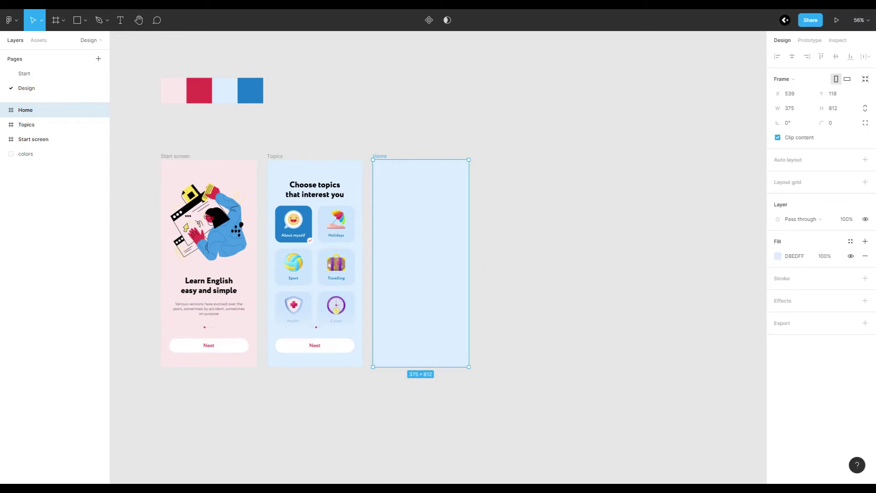
pyautogui.write('FAFAFA')
pyautogui.press('Return')
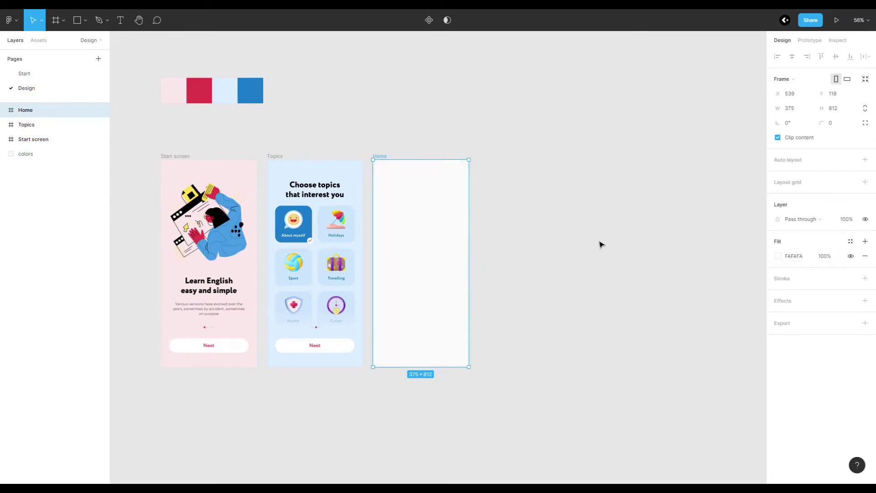
pyautogui.click(495, 187)
pyautogui.scroll(3, 439, 186)
# Step: Paste the Topics heading into Home and change it to the user's name
pyautogui.click(408, 165)
pyautogui.hotkey('ctrl', 'v')
pyautogui.scroll(3, 401, 164)
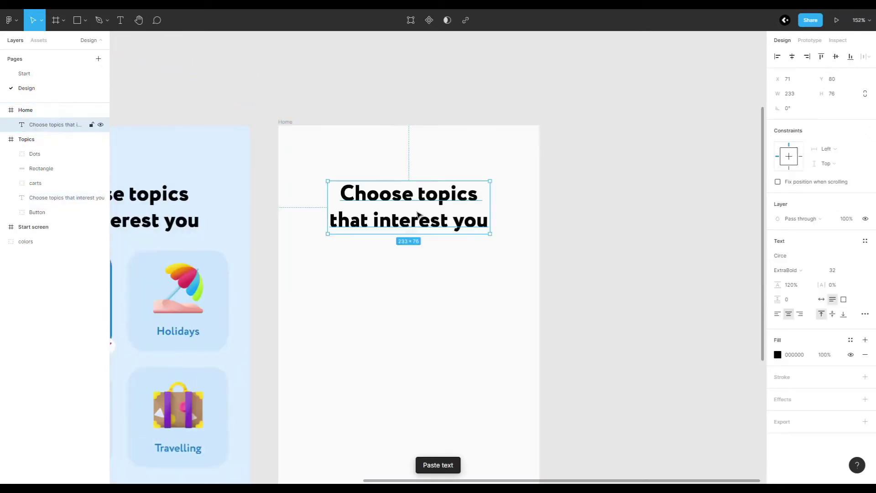
pyautogui.hotkey('shift', 'r')
pyautogui.press('Return')
pyautogui.write('John Doe')
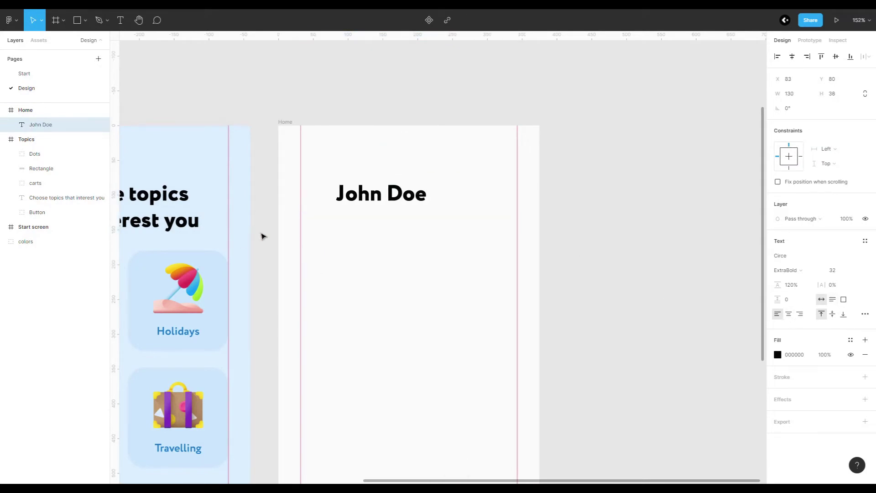
pyautogui.click(395, 233)
pyautogui.scroll(-3, 452, 199)
pyautogui.scroll(-3, 483, 196)
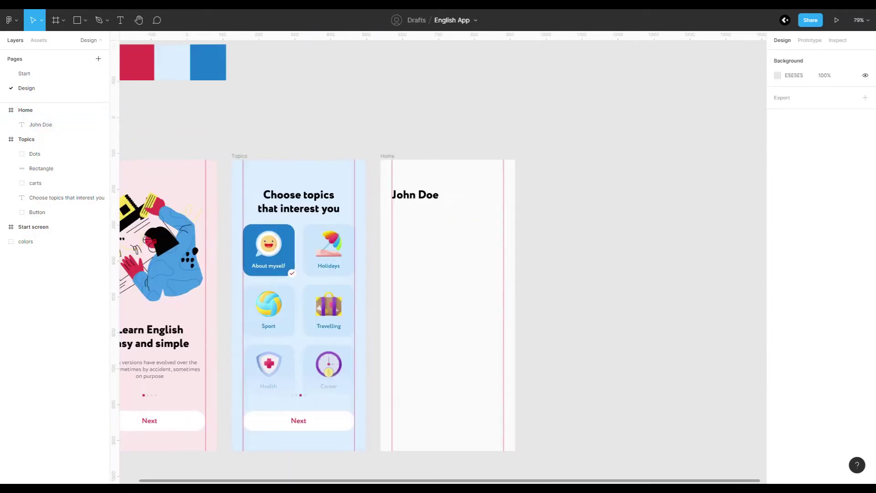
# Step: Paste the start-screen body text, change it to Hello, and nudge it down
pyautogui.click(160, 368)
pyautogui.hotkey('ctrl', 'c')
pyautogui.hotkey('ctrl', 'v')
pyautogui.scroll(3, 462, 304)
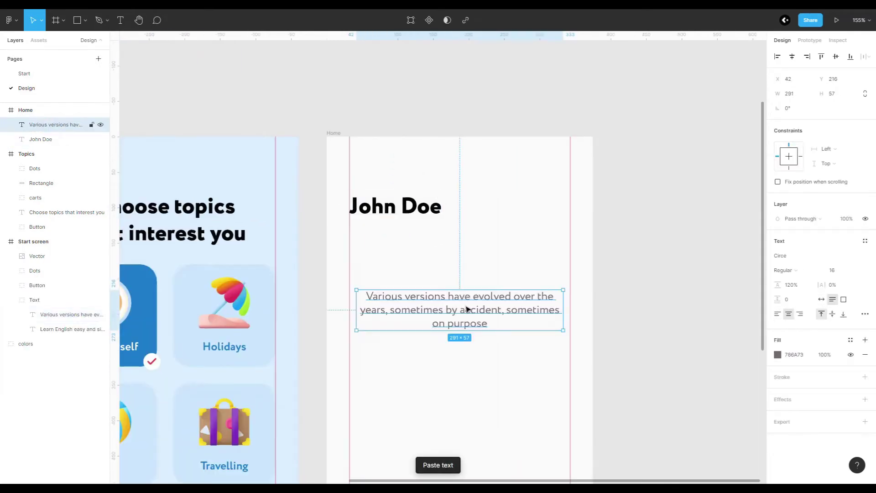
pyautogui.press('Return')
pyautogui.write('Hello')
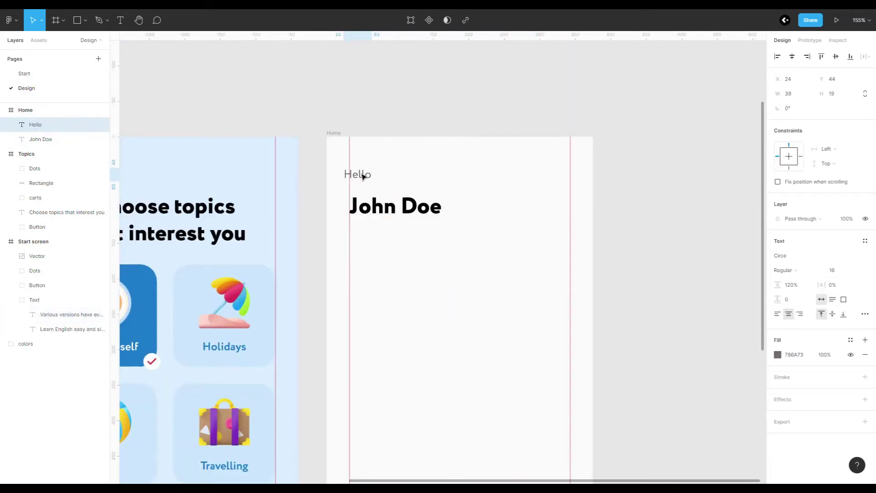
pyautogui.hotkey('shift', 'Down')
pyautogui.hotkey('shift', 'Down')
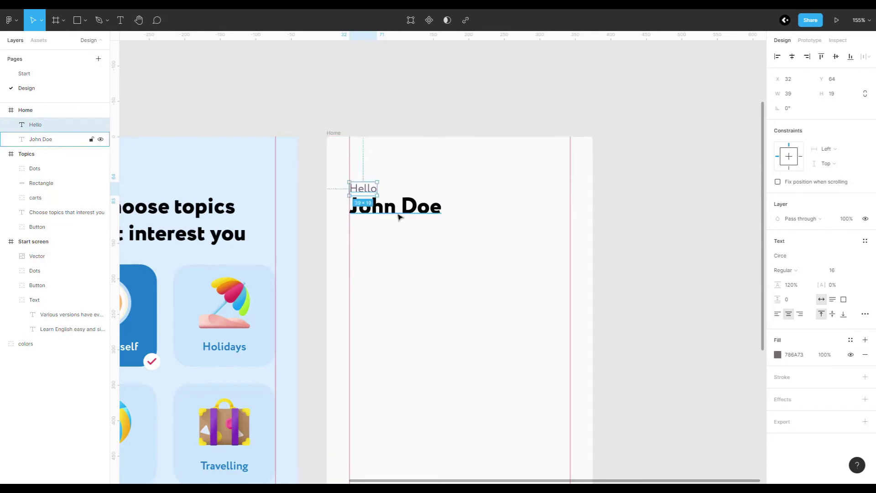
# Step: Shrink the avatar image and place it right of the name heading
pyautogui.click(399, 217)
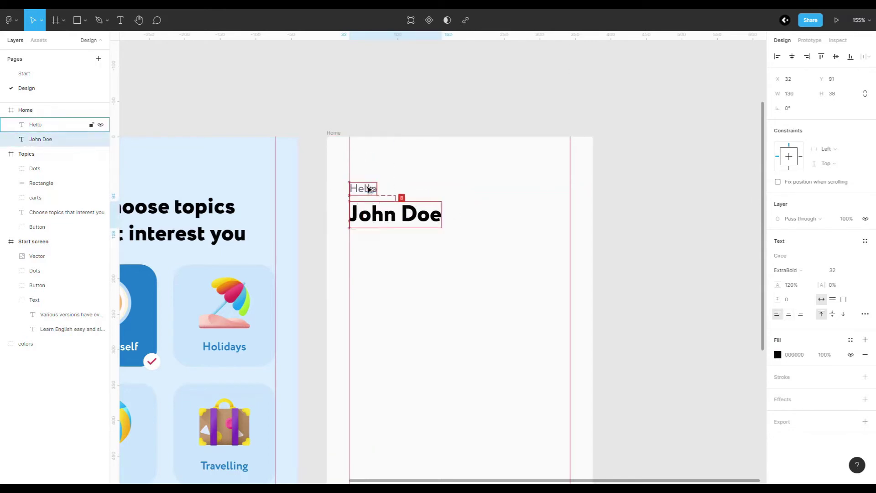
pyautogui.click(485, 214)
pyautogui.scroll(-4, 368, 211)
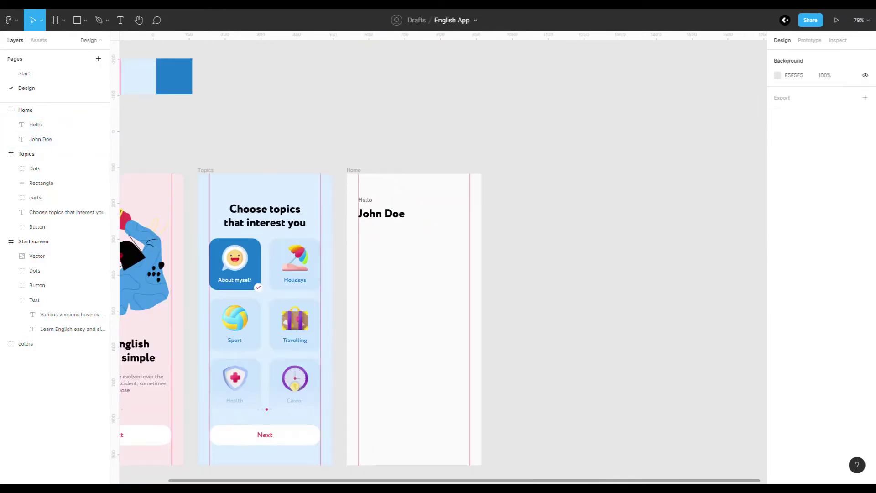
pyautogui.scroll(5, 404, 219)
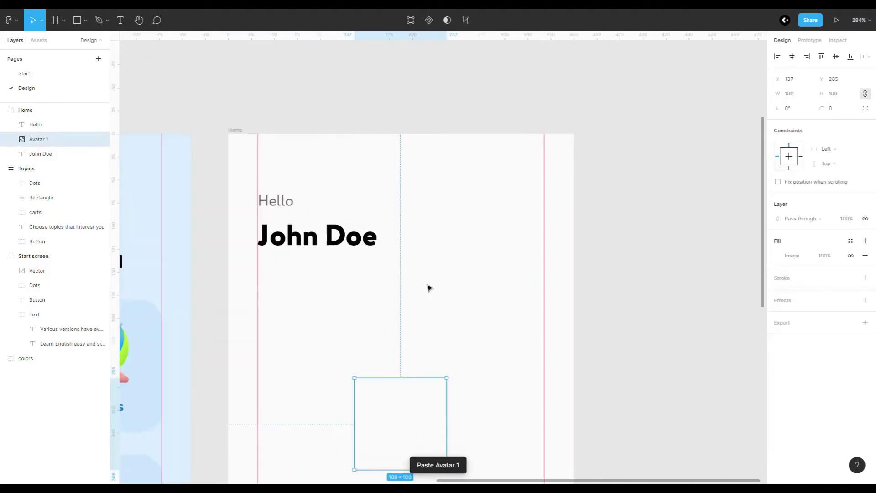
pyautogui.moveTo(544, 192)
pyautogui.mouseDown()
pyautogui.moveTo(472, 265)
pyautogui.moveTo(492, 255)
pyautogui.mouseUp()
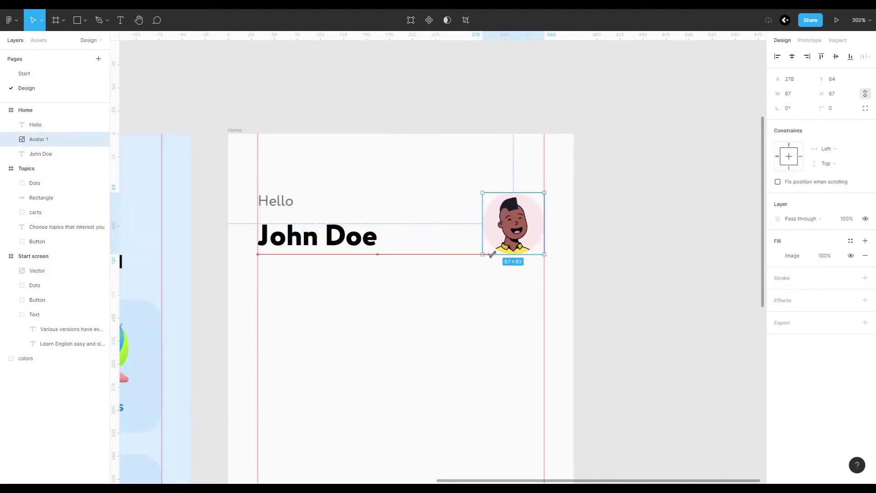
# Step: Group the Hello text and name heading together
pyautogui.click(320, 236)
pyautogui.keyDown('shift'); pyautogui.click(283, 202); pyautogui.keyUp('shift')
pyautogui.hotkey('ctrl', 'g')
pyautogui.keyDown('shift'); pyautogui.click(514, 223); pyautogui.keyUp('shift')
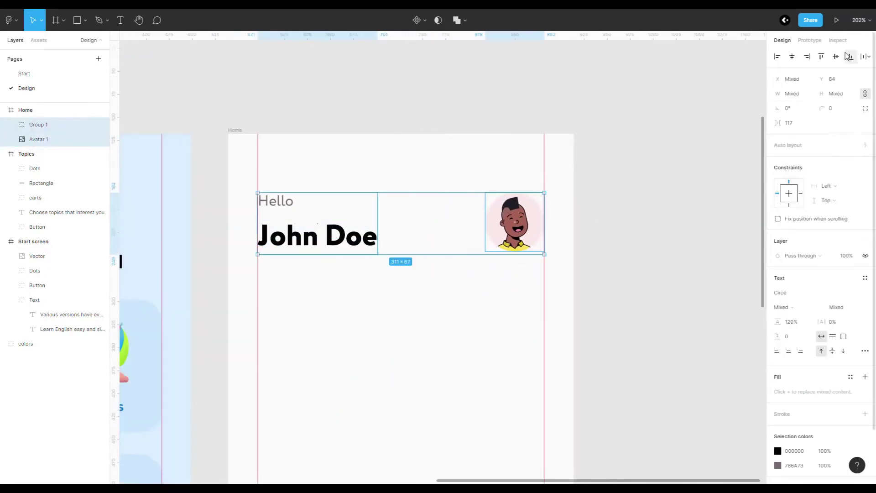
pyautogui.click(626, 202)
# Step: Rename the greeting group and rename the avatar layer to Avatar
pyautogui.scroll(-5, 385, 170)
pyautogui.scroll(2, 399, 198)
pyautogui.scroll(2, 411, 287)
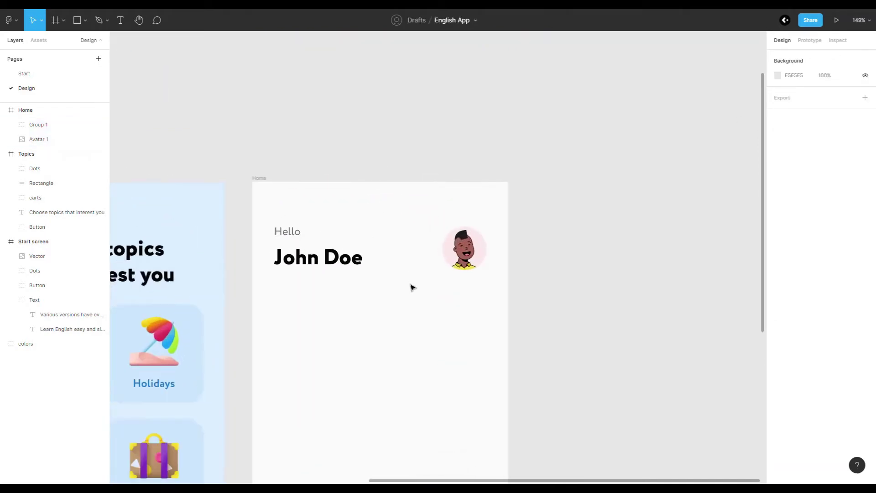
pyautogui.scroll(1, 369, 286)
pyautogui.doubleClick(57, 126)
pyautogui.doubleClick(53, 140)
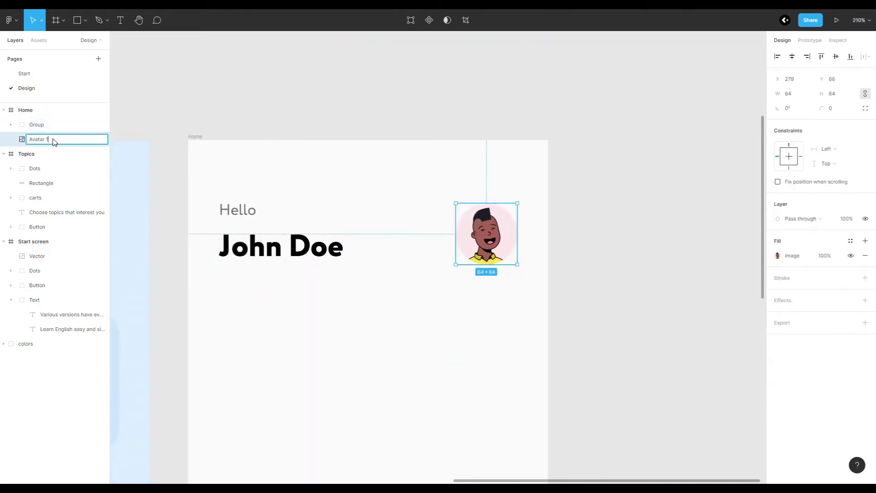
# Step: Group the greeting and avatar into a header named Nav
pyautogui.keyDown('shift'); pyautogui.click(55, 126); pyautogui.keyUp('shift')
pyautogui.keyDown('shift'); pyautogui.click(203, 254); pyautogui.keyUp('shift')
pyautogui.click(242, 209)
pyautogui.hotkey('shift', 'r')
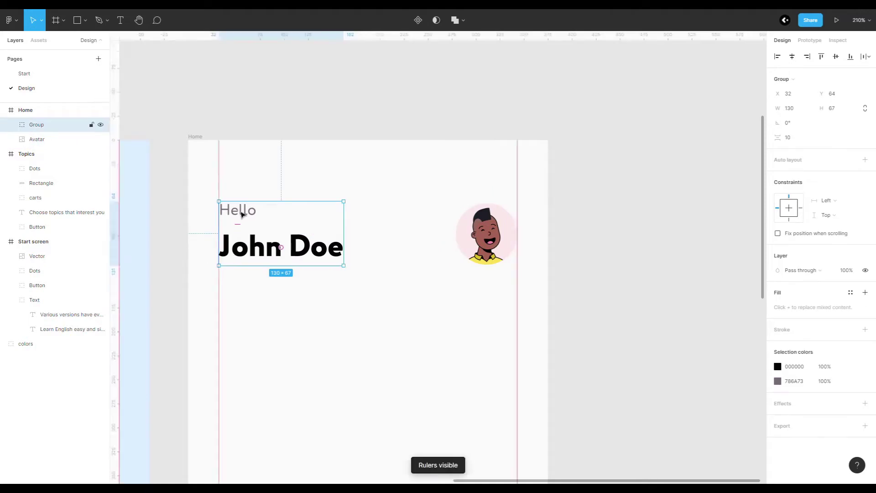
pyautogui.hotkey('shift', 'r')
pyautogui.keyDown('shift'); pyautogui.click(40, 141); pyautogui.keyUp('shift')
pyautogui.hotkey('ctrl', 'g')
pyautogui.doubleClick(42, 125)
pyautogui.write('Nav')
pyautogui.press('Return')
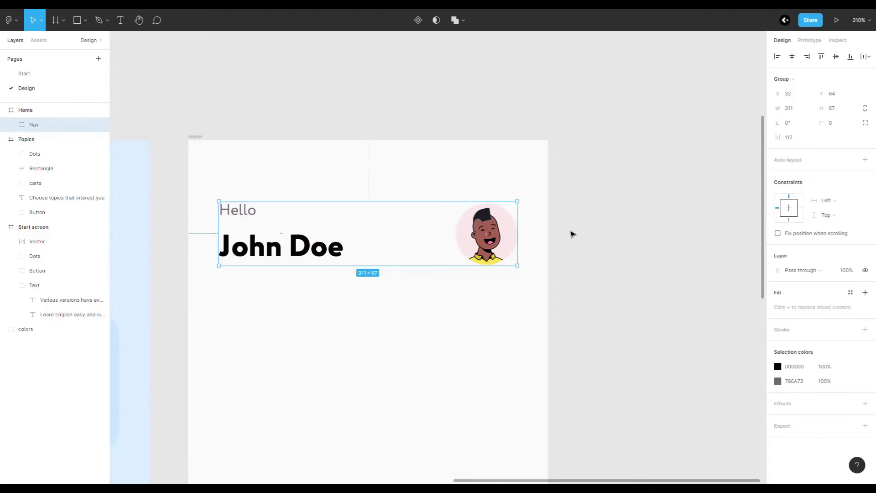
pyautogui.click(572, 234)
pyautogui.scroll(-3, 416, 287)
pyautogui.hotkey('shift', 'r')
# Step: Draw a card rectangle below the header and fill it light pink
pyautogui.moveTo(300, 248)
pyautogui.mouseDown()
pyautogui.moveTo(491, 295)
pyautogui.moveTo(465, 300)
pyautogui.mouseUp()
pyautogui.click(777, 256)
pyautogui.click(622, 359)
pyautogui.scroll(-5, 675, 73)
pyautogui.click(234, 313)
pyautogui.scroll(5, 486, 276)
pyautogui.scroll(5, 428, 258)
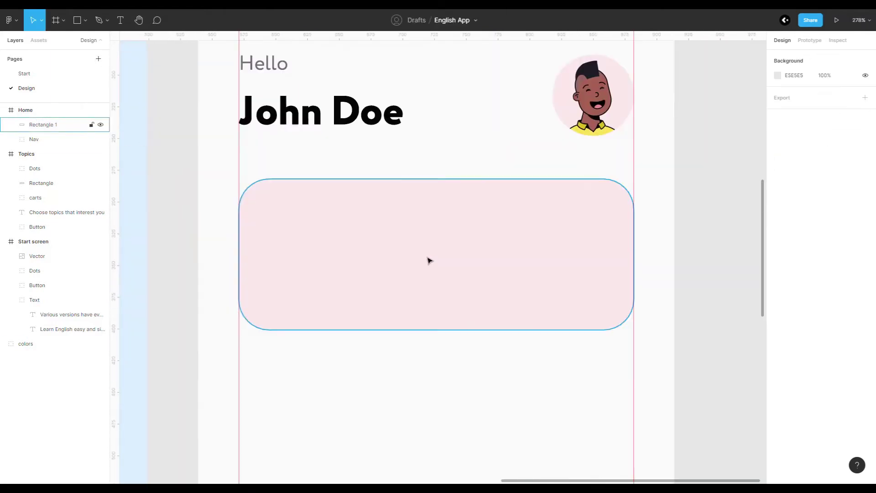
# Step: Paste a heading into the card as Bold 20 text reading 'Daily speaking practice'
pyautogui.hotkey('ctrl', 'v')
pyautogui.scroll(3, 401, 252)
pyautogui.click(835, 270)
pyautogui.write('20')
pyautogui.press('Return')
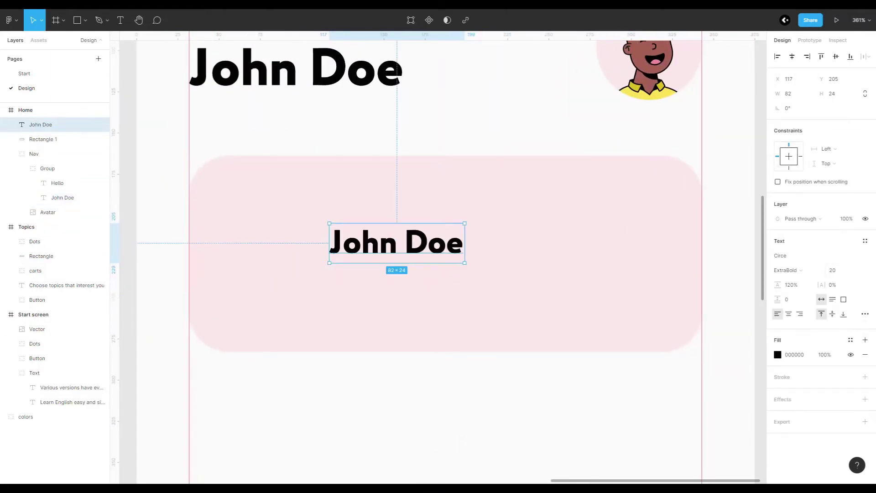
pyautogui.click(785, 271)
pyautogui.press('Return')
pyautogui.write('Daily speaking practice')
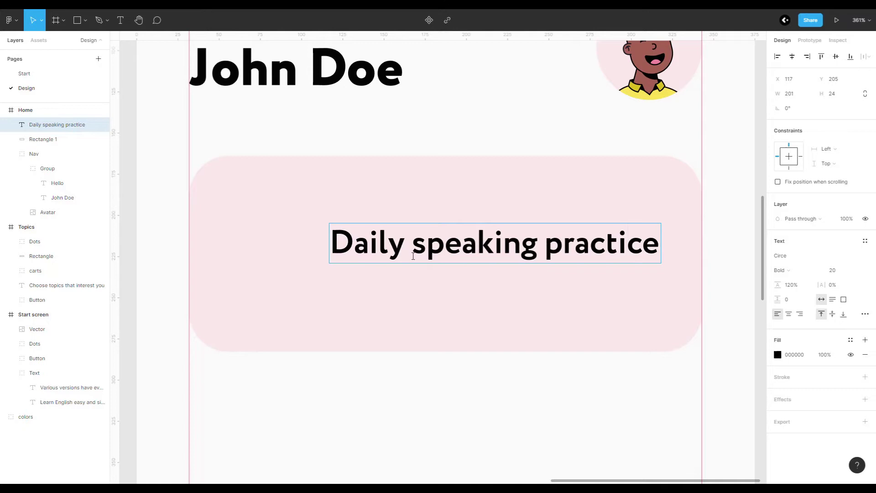
pyautogui.press('Escape')
# Step: Narrow the card title so it wraps onto two lines, and move it top-left
pyautogui.moveTo(661, 252); pyautogui.dragTo(616, 252)
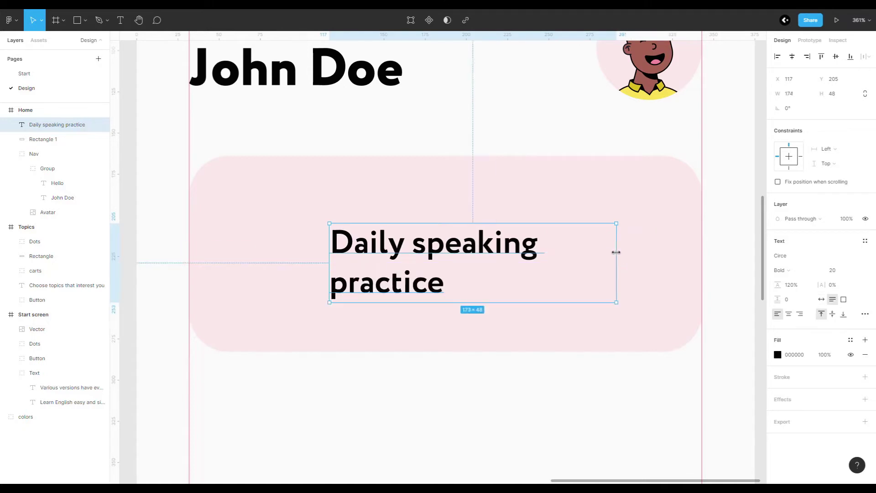
pyautogui.moveTo(548, 255); pyautogui.dragTo(541, 256)
pyautogui.moveTo(487, 256); pyautogui.dragTo(363, 254)
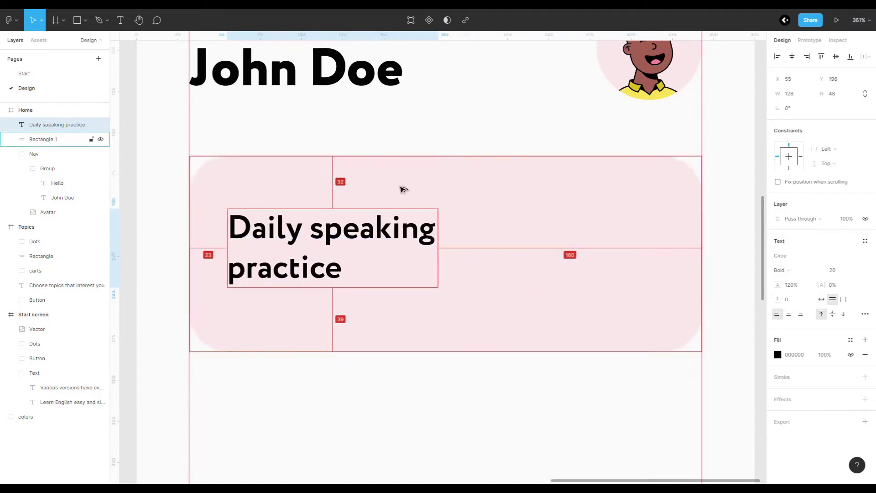
pyautogui.scroll(-1, 384, 258)
pyautogui.press('Escape')
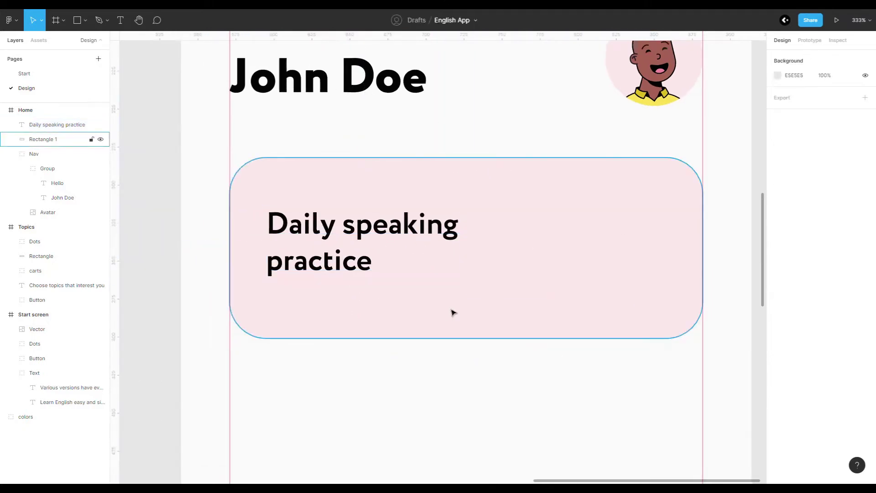
# Step: Copy the Topics screen's Next button and place it under the card title
pyautogui.click(443, 356)
pyautogui.scroll(-10, 427, 420)
pyautogui.hotkey('shift', '2')
pyautogui.scroll(-5, 457, 255)
pyautogui.hotkey('ctrl', 'v')
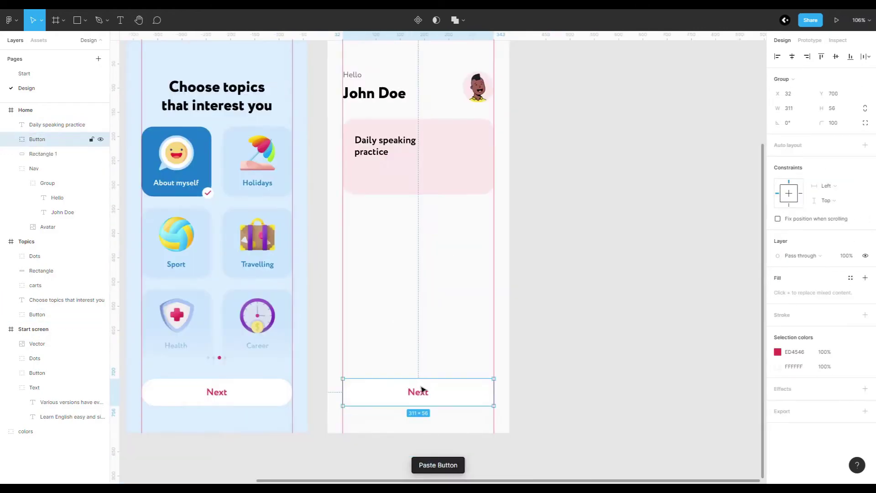
pyautogui.moveTo(417, 391); pyautogui.dragTo(422, 192)
pyautogui.scroll(5, 430, 217)
# Step: Set the pasted button's label font size to 14
pyautogui.doubleClick(431, 218)
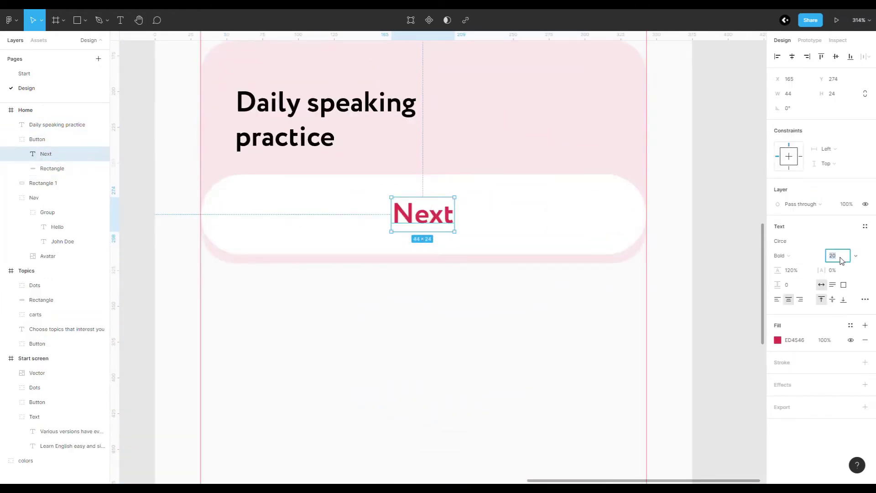
pyautogui.write('14')
pyautogui.press('Return')
pyautogui.click(496, 222)
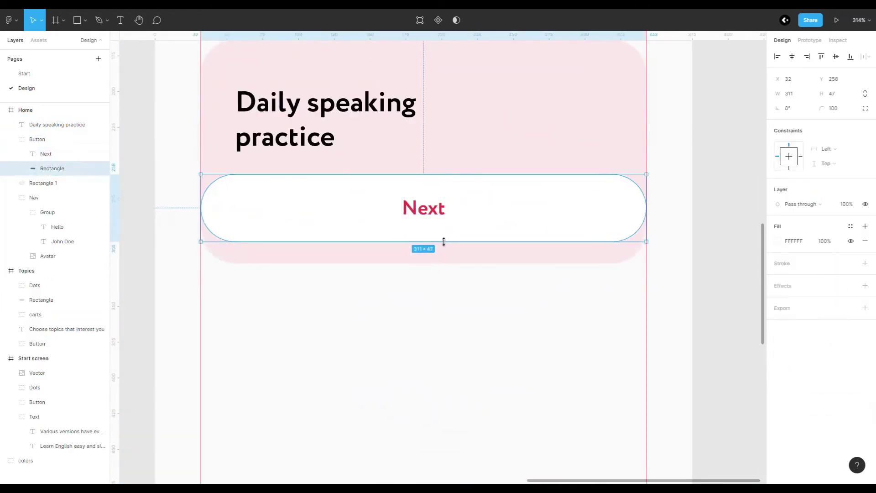
pyautogui.scroll(3, 440, 242)
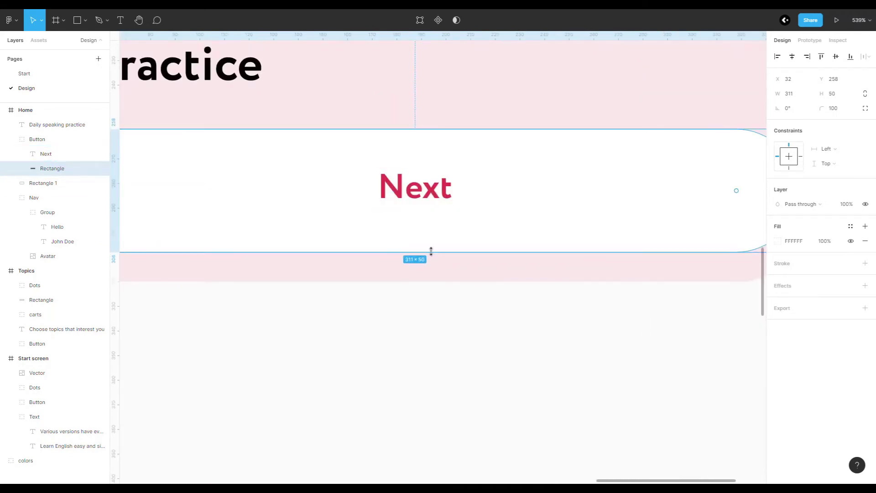
pyautogui.scroll(-5, 430, 250)
pyautogui.click(316, 224)
pyautogui.scroll(3, 501, 217)
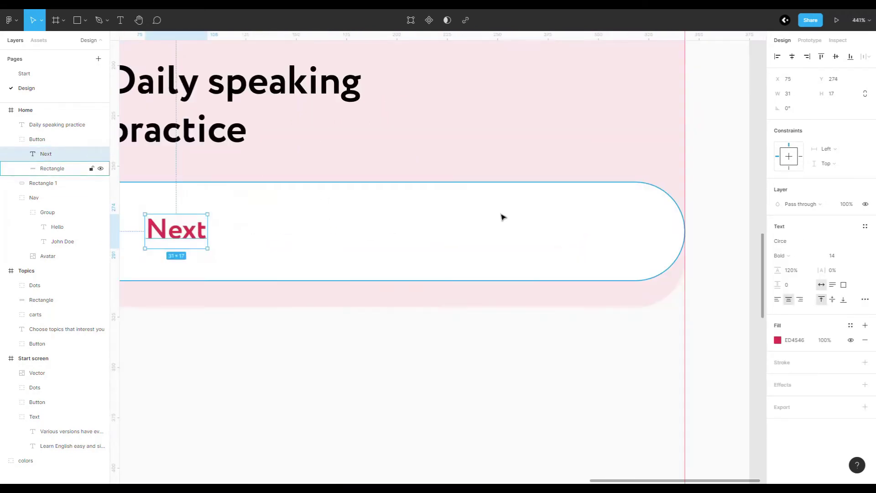
# Step: Change the button label text from Next to Start
pyautogui.hscroll(-5, 501, 217)
pyautogui.click(493, 223)
pyautogui.click(385, 235)
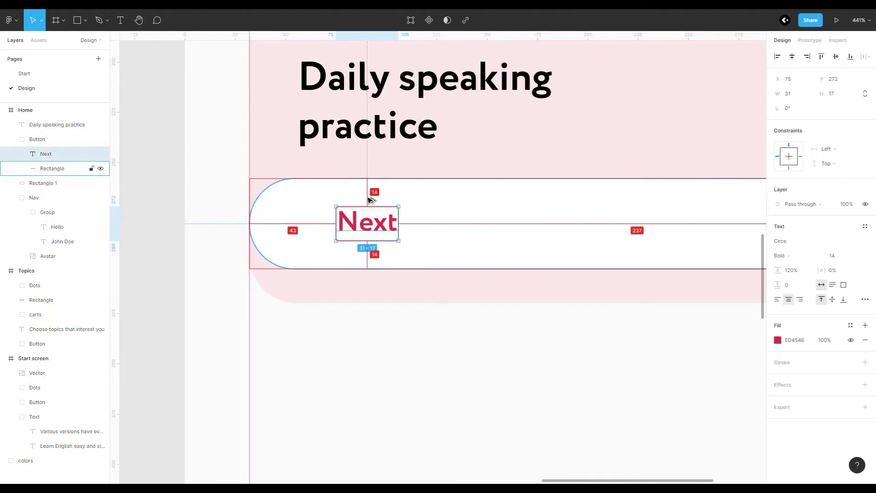
pyautogui.scroll(-3, 370, 199)
pyautogui.click(647, 219)
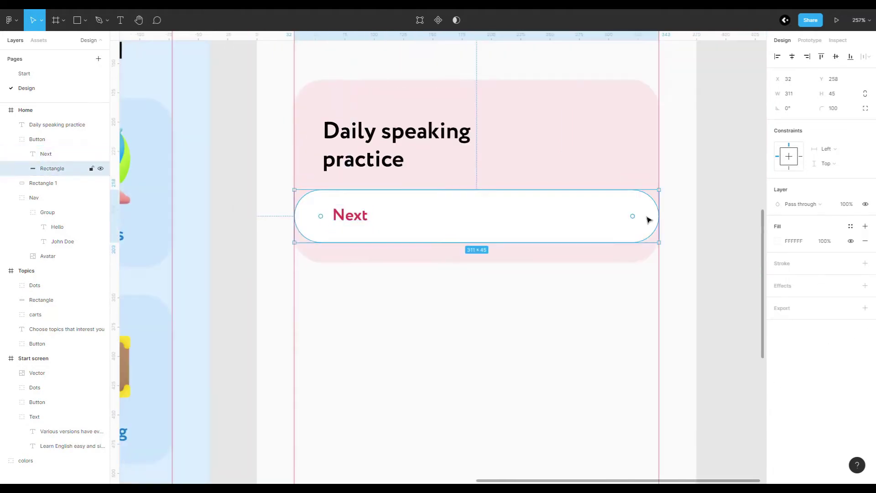
pyautogui.click(362, 217)
pyautogui.doubleClick(360, 221)
pyautogui.write('Start')
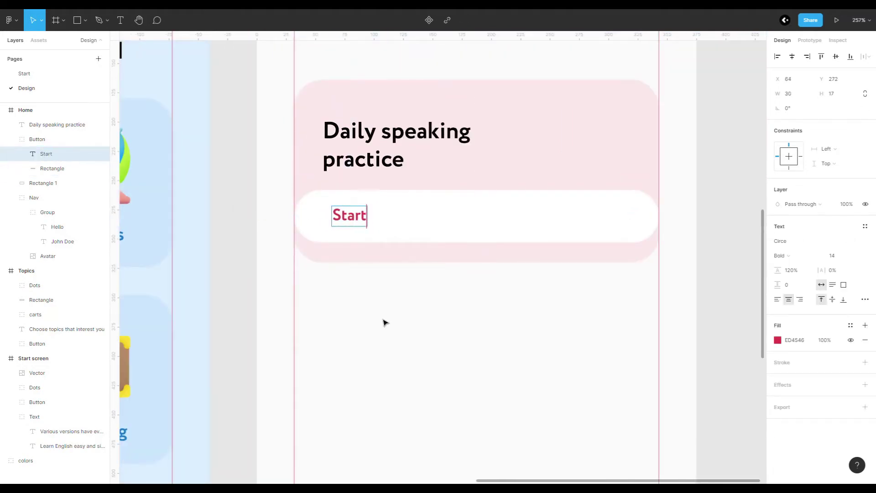
pyautogui.press('Escape')
# Step: Narrow the white rounded button background to fit the Start label
pyautogui.click(412, 214)
pyautogui.moveTo(658, 211); pyautogui.dragTo(397, 221)
pyautogui.scroll(5, 397, 220)
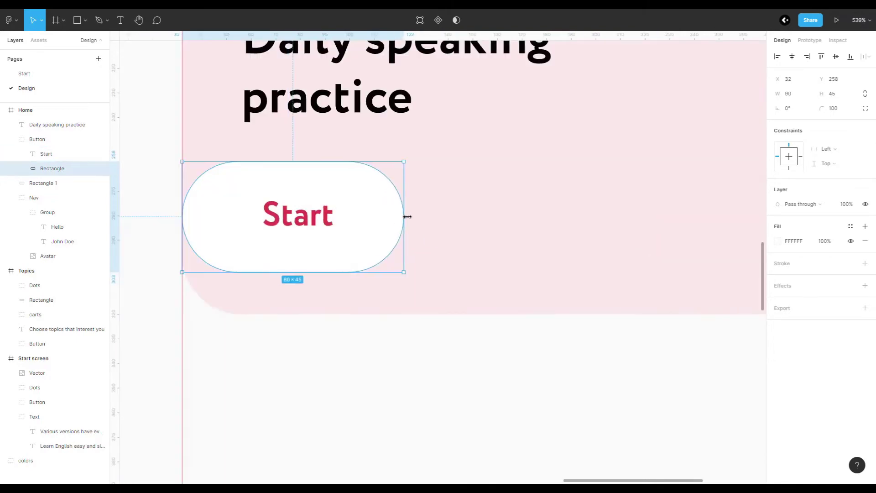
pyautogui.scroll(2, 407, 216)
pyautogui.scroll(-2, 420, 231)
pyautogui.scroll(-3, 448, 299)
pyautogui.scroll(-2, 448, 299)
pyautogui.click(433, 292)
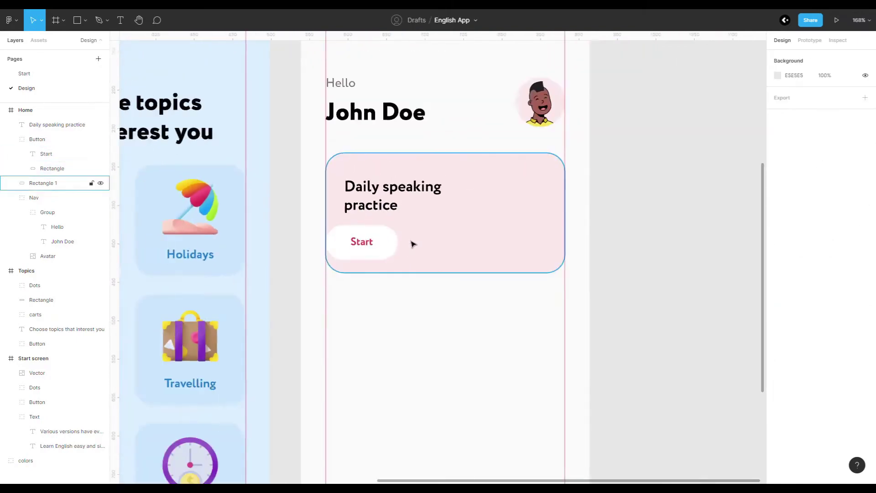
pyautogui.scroll(3, 400, 240)
pyautogui.click(385, 242)
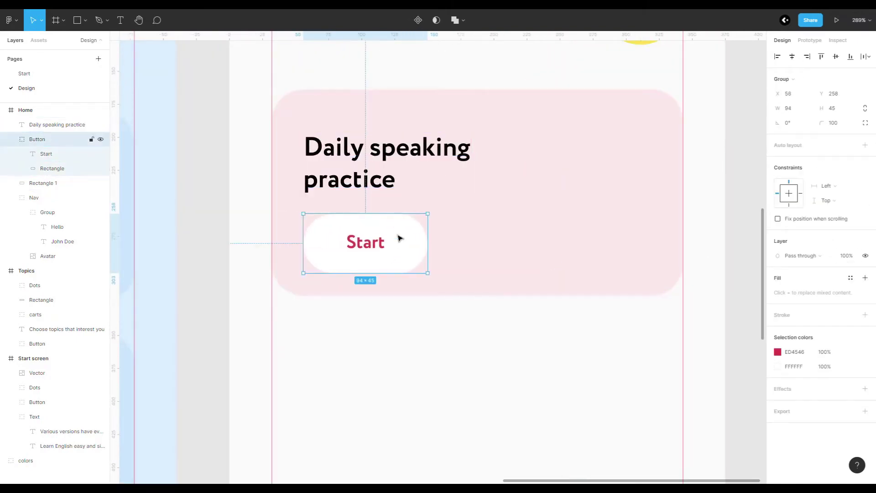
pyautogui.press('Escape')
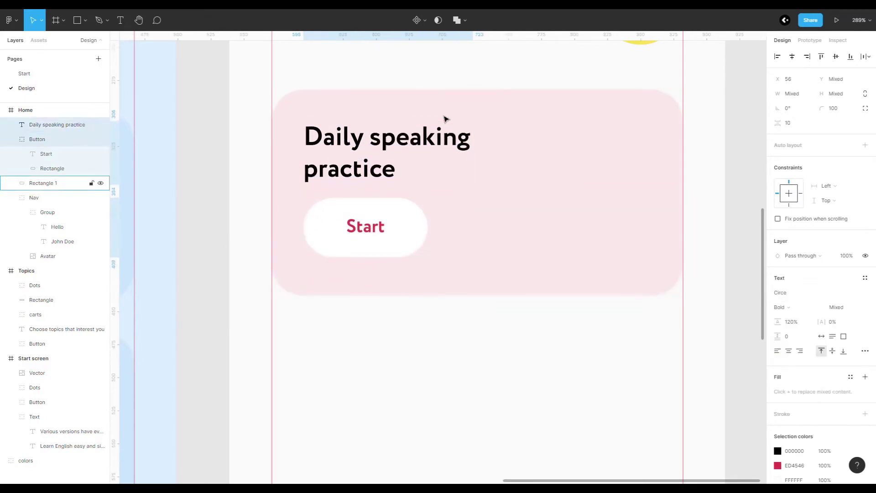
pyautogui.scroll(-3, 480, 249)
pyautogui.scroll(-1, 281, 275)
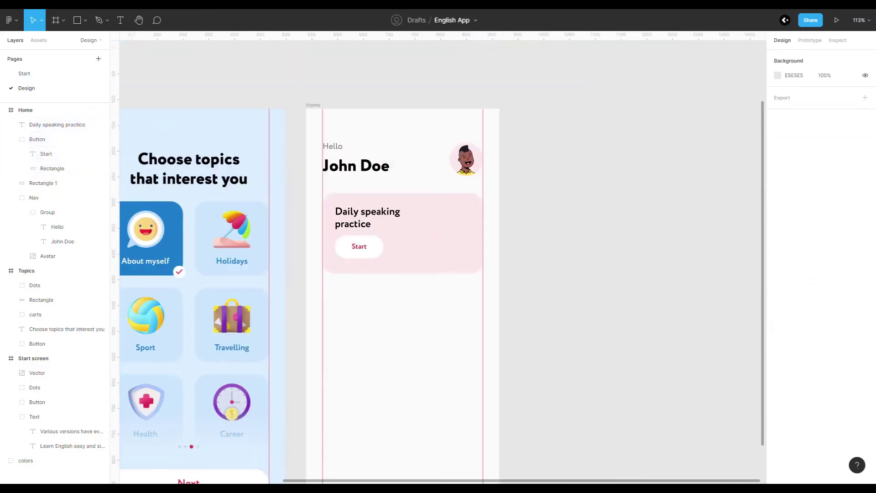
# Step: Place the reading illustration into the pink card and shrink it to fit
pyautogui.click(430, 256)
pyautogui.moveTo(352, 157); pyautogui.dragTo(489, 297)
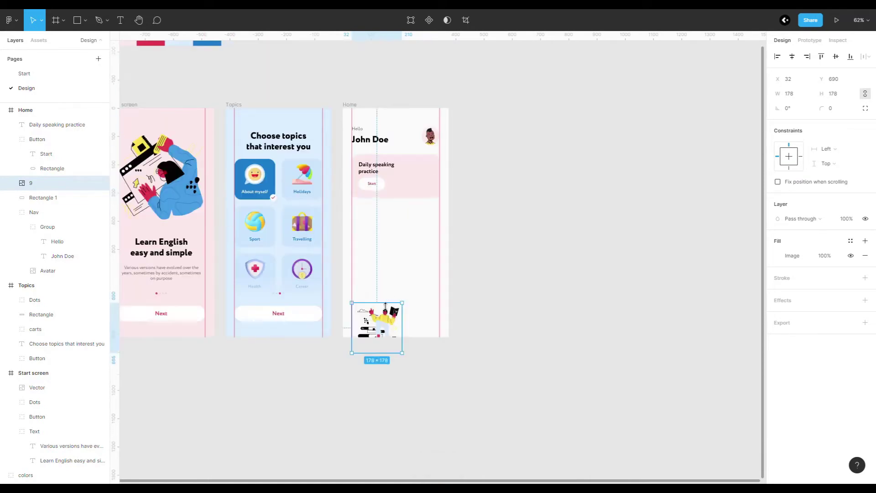
pyautogui.moveTo(386, 305); pyautogui.dragTo(423, 157)
pyautogui.scroll(5, 423, 157)
pyautogui.moveTo(479, 338); pyautogui.dragTo(447, 276)
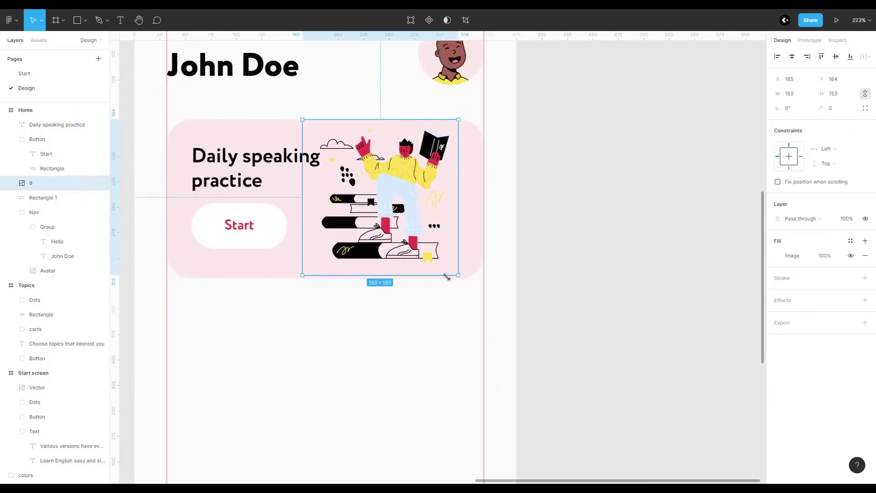
pyautogui.click(348, 333)
pyautogui.scroll(-2, 373, 322)
pyautogui.hotkey('shift', 'r')
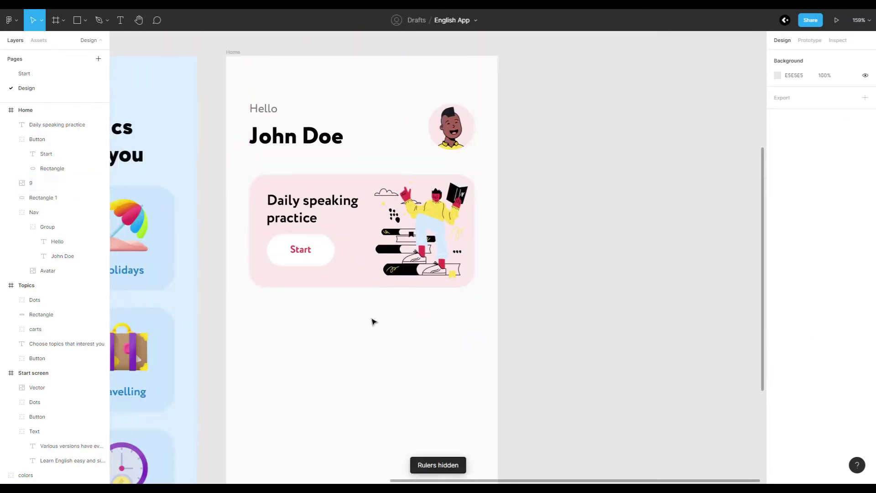
pyautogui.scroll(1, 331, 285)
# Step: Nudge the illustration left within the card and shrink it slightly more
pyautogui.click(420, 215)
pyautogui.hotkey('shift', 'Left')
pyautogui.hotkey('shift', 'Left')
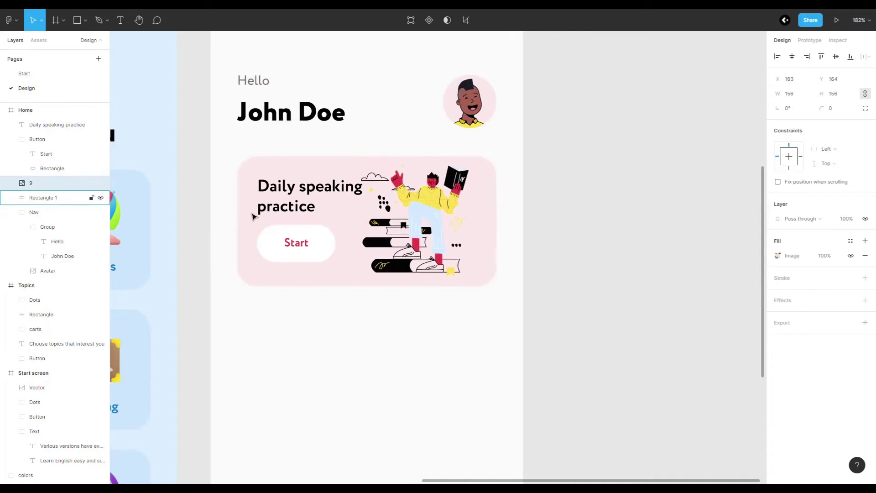
pyautogui.scroll(2, 348, 278)
pyautogui.scroll(-2, 392, 340)
pyautogui.scroll(2, 346, 340)
pyautogui.moveTo(347, 341); pyautogui.dragTo(365, 327)
pyautogui.click(411, 359)
pyautogui.scroll(-1, 386, 352)
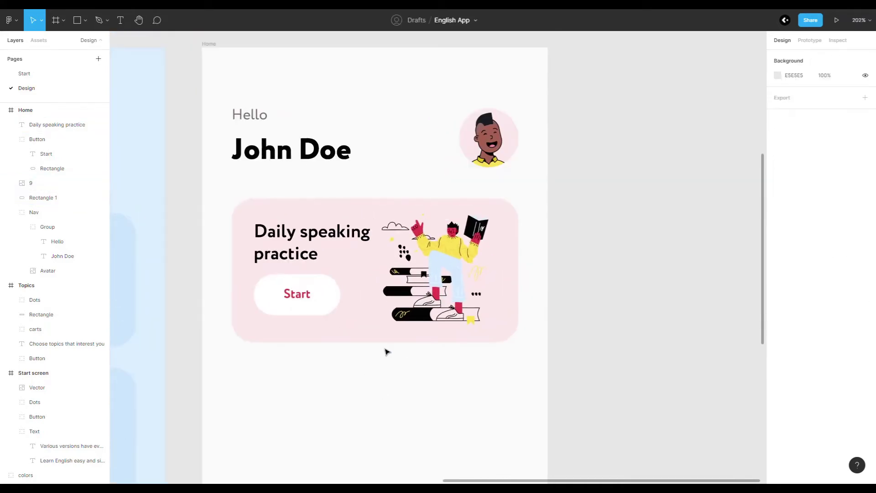
# Step: Make the Start button background yellow and its label black
pyautogui.keyDown('ctrl'); pyautogui.click(319, 295); pyautogui.keyUp('ctrl')
pyautogui.click(297, 294)
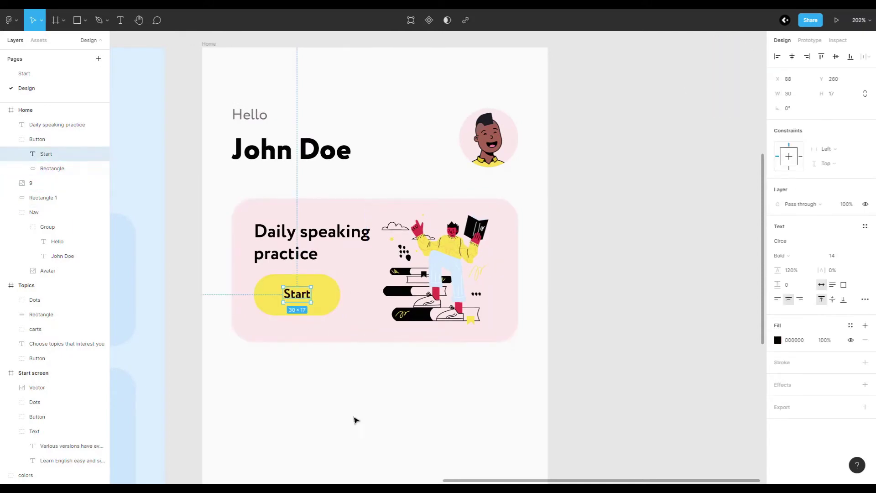
pyautogui.click(356, 420)
pyautogui.scroll(-1, 356, 420)
pyautogui.click(397, 328)
pyautogui.click(329, 333)
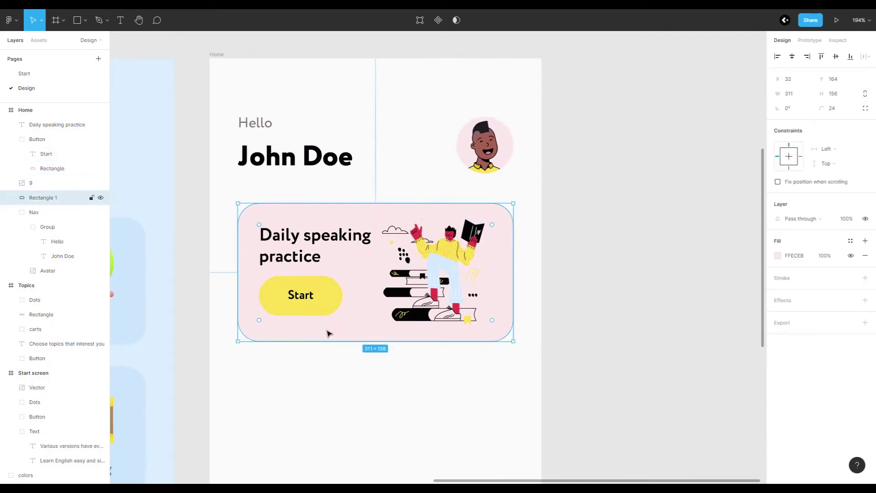
pyautogui.click(308, 362)
# Step: Rename the card background and illustration layers, naming the illustration Vector
pyautogui.click(354, 315)
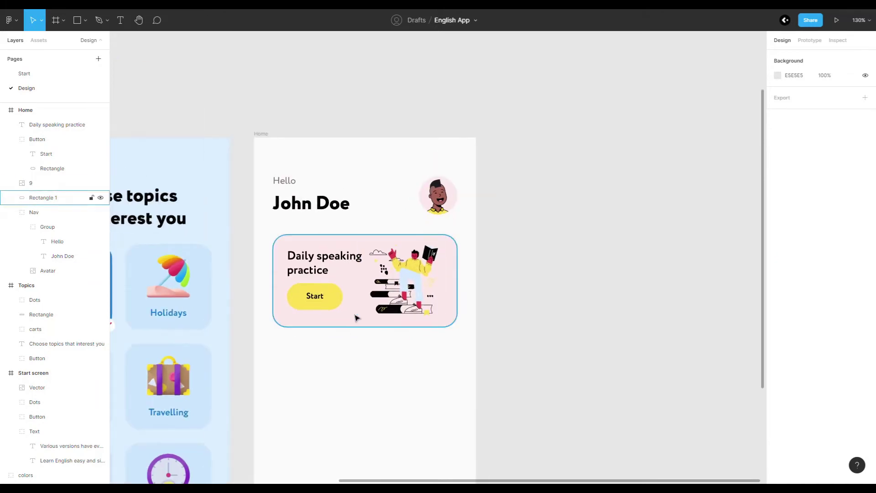
pyautogui.doubleClick(64, 199)
pyautogui.doubleClick(38, 184)
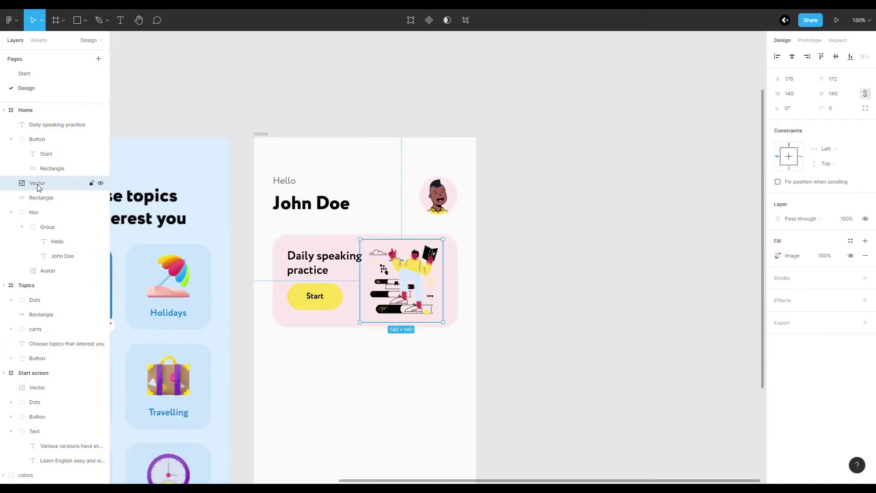
# Step: Group the card's layers with Ctrl+G and name the group 'Speaking practice'
pyautogui.keyDown('shift'); pyautogui.click(41, 197); pyautogui.keyUp('shift')
pyautogui.keyDown('shift'); pyautogui.click(50, 124); pyautogui.keyUp('shift')
pyautogui.hotkey('ctrl', 'g')
pyautogui.doubleClick(53, 126)
pyautogui.write('Speaking practice')
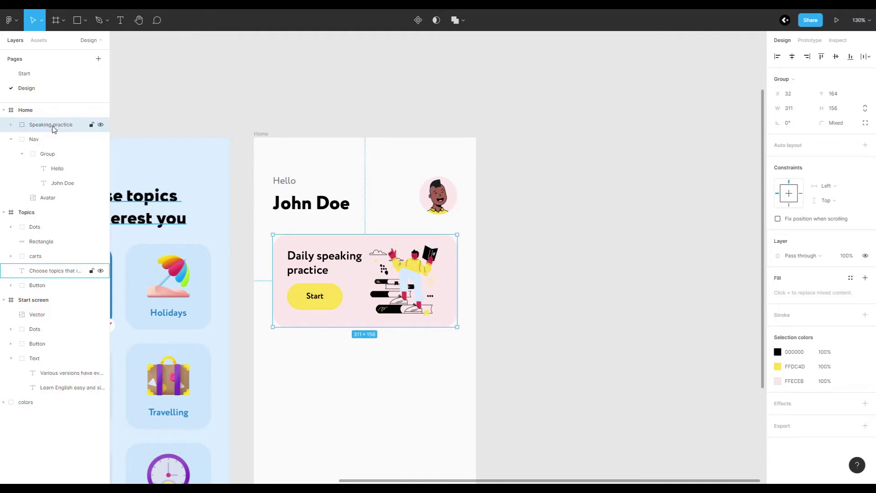
pyautogui.press('Escape')
pyautogui.scroll(-5, 462, 248)
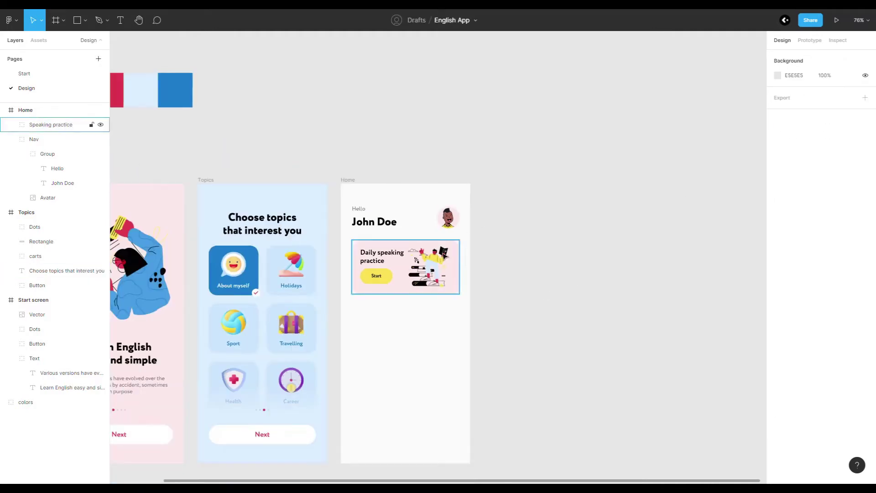
pyautogui.click(33, 139)
pyautogui.press('Escape')
pyautogui.scroll(5, 284, 313)
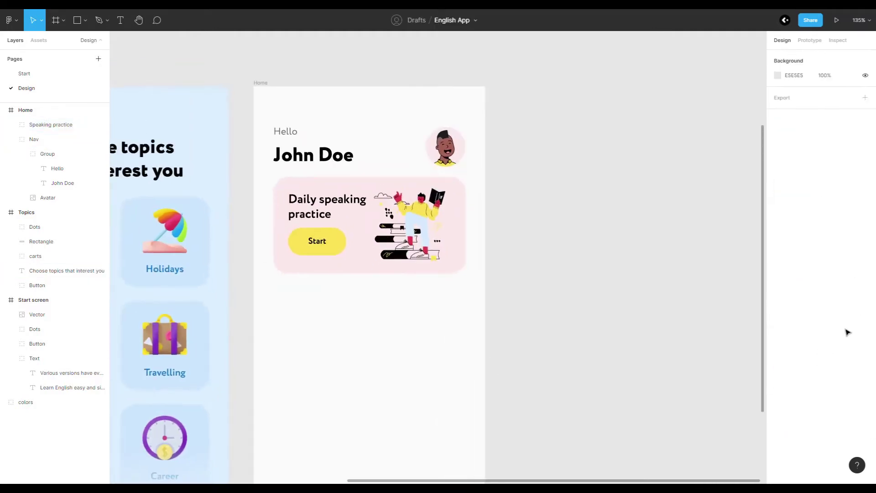
pyautogui.scroll(-2, 311, 299)
pyautogui.scroll(3, 324, 299)
pyautogui.scroll(-5, 344, 299)
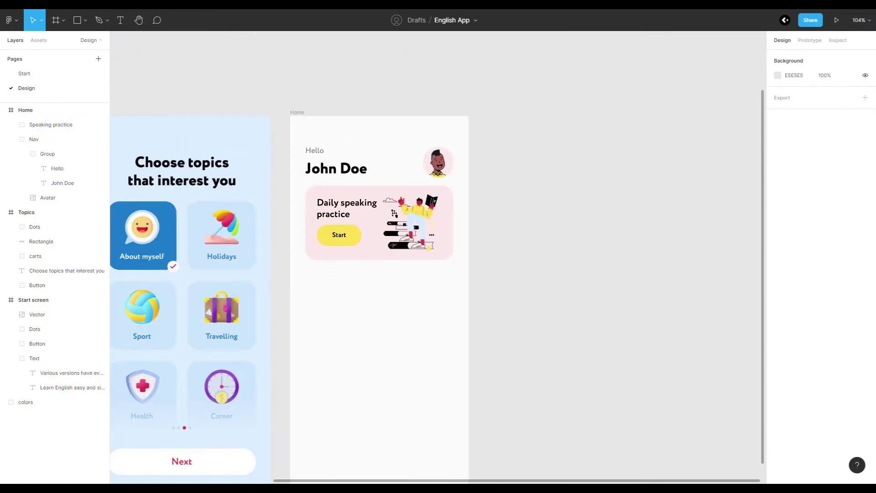
pyautogui.scroll(-3, 350, 350)
# Step: Draw a 375×83 white bar snapped to the bottom of the Home frame
pyautogui.moveTo(290, 319); pyautogui.dragTo(468, 356)
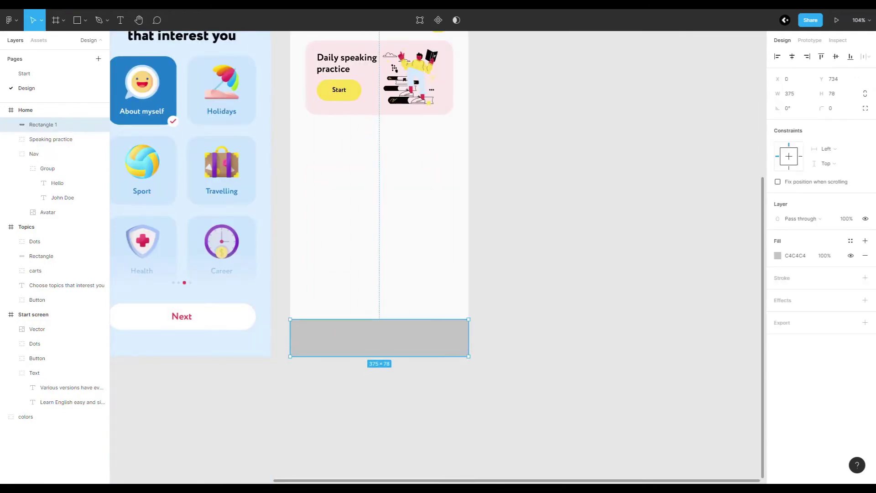
pyautogui.scroll(3, 361, 357)
pyautogui.moveTo(361, 339); pyautogui.dragTo(358, 335)
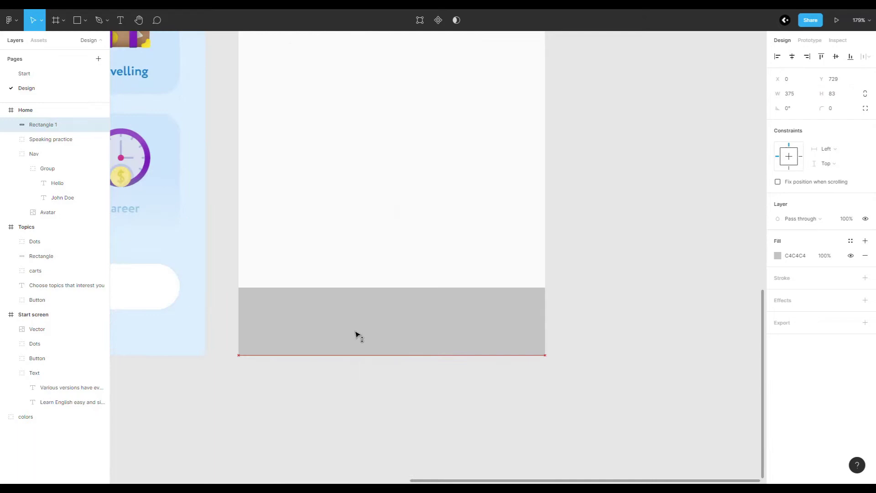
pyautogui.click(777, 256)
pyautogui.click(597, 237)
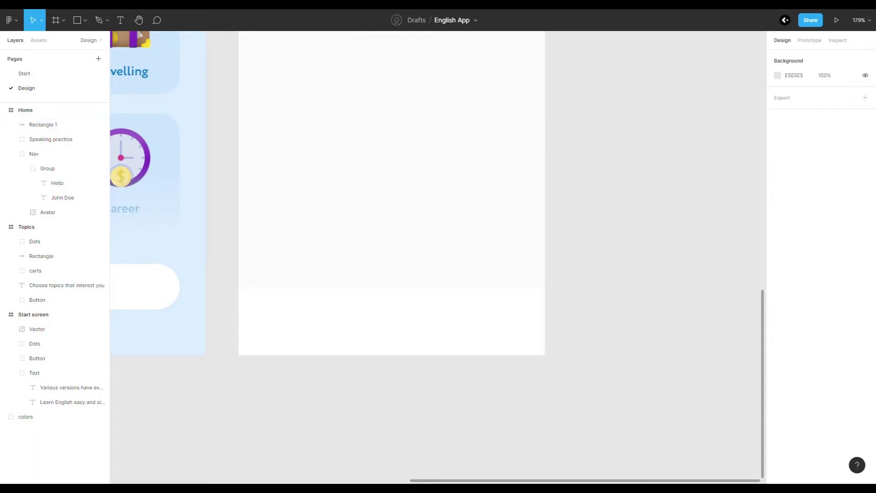
pyautogui.click(303, 309)
pyautogui.scroll(2, 234, 285)
# Step: Draw a 93×49 tab slot on the bar and duplicate it across
pyautogui.press('r')
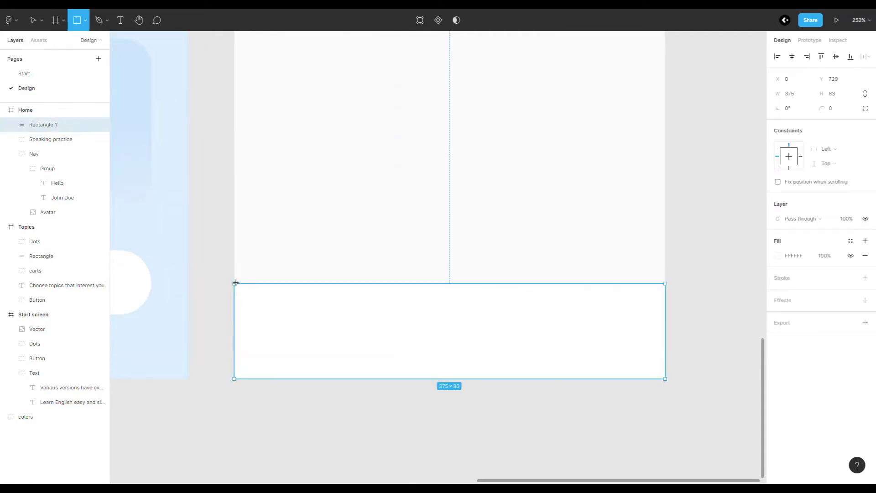
pyautogui.moveTo(234, 282)
pyautogui.mouseDown()
pyautogui.moveTo(342, 326)
pyautogui.moveTo(310, 357)
pyautogui.mouseUp()
pyautogui.scroll(5, 342, 315)
pyautogui.scroll(-5, 297, 316)
pyautogui.hotkey('ctrl', 'd')
pyautogui.hotkey('ctrl', 'd')
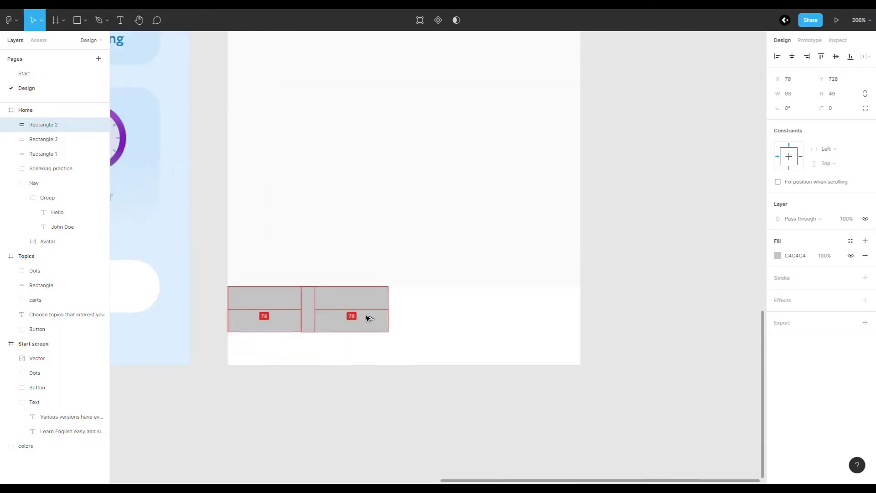
pyautogui.moveTo(367, 317); pyautogui.dragTo(436, 324)
pyautogui.hotkey('ctrl', 'd')
# Step: Fill all four tab slots white (FFFFFF)
pyautogui.moveTo(214, 347); pyautogui.dragTo(613, 300)
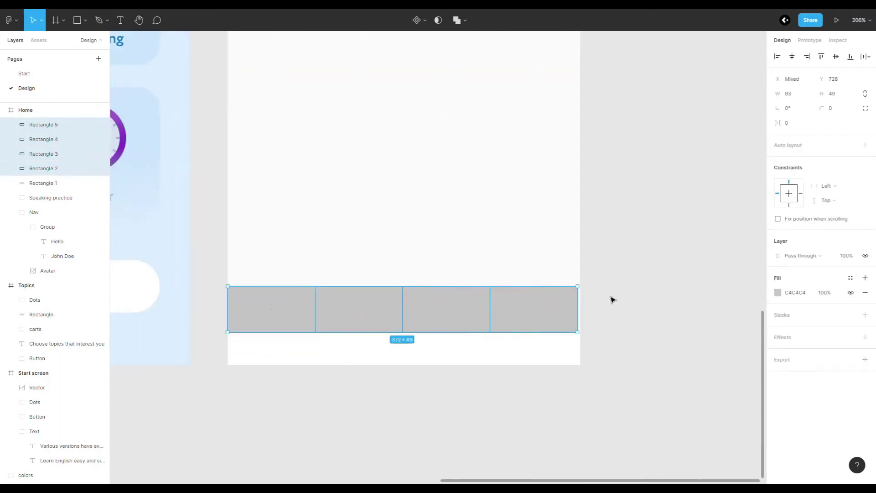
pyautogui.scroll(1, 444, 391)
pyautogui.click(777, 292)
pyautogui.write('FFFFFF')
pyautogui.click(665, 200)
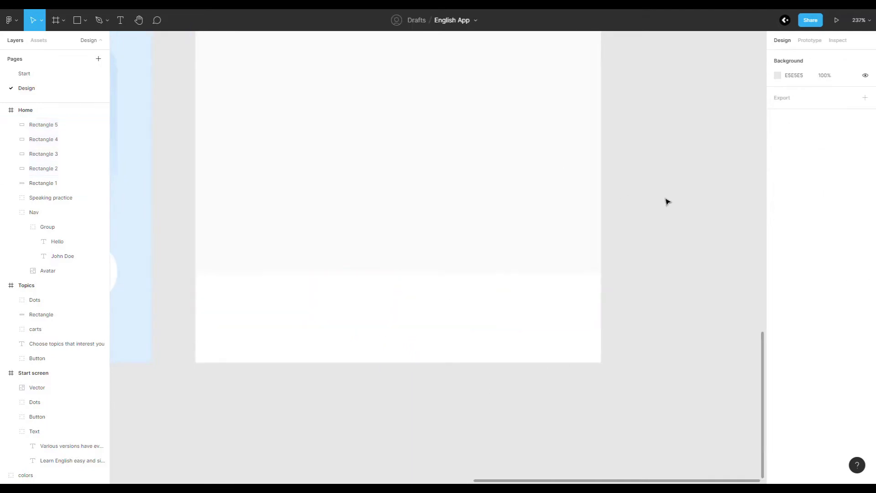
# Step: Rename the tab slot layers in the layers panel
pyautogui.doubleClick(44, 169)
pyautogui.press('BackSpace')
pyautogui.press('BackSpace')
pyautogui.doubleClick(59, 154)
pyautogui.press('BackSpace')
pyautogui.press('BackSpace')
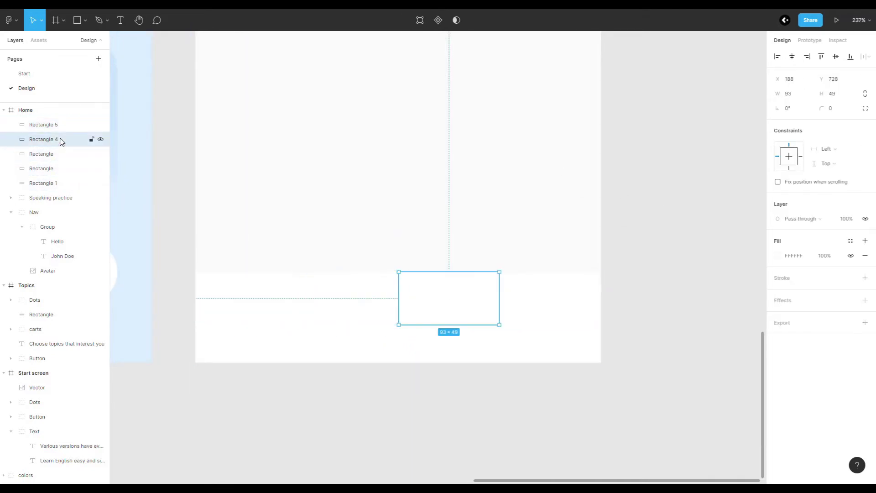
pyautogui.doubleClick(59, 125)
pyautogui.click(59, 188)
pyautogui.click(55, 170)
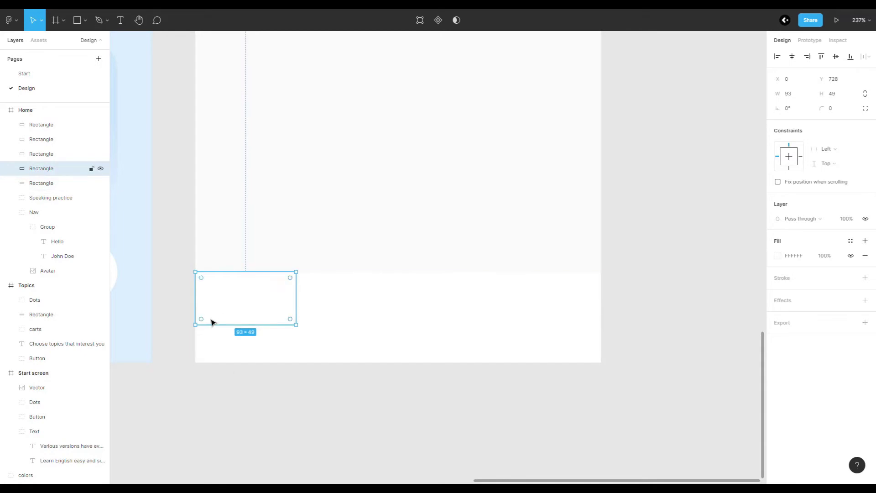
pyautogui.scroll(3, 211, 323)
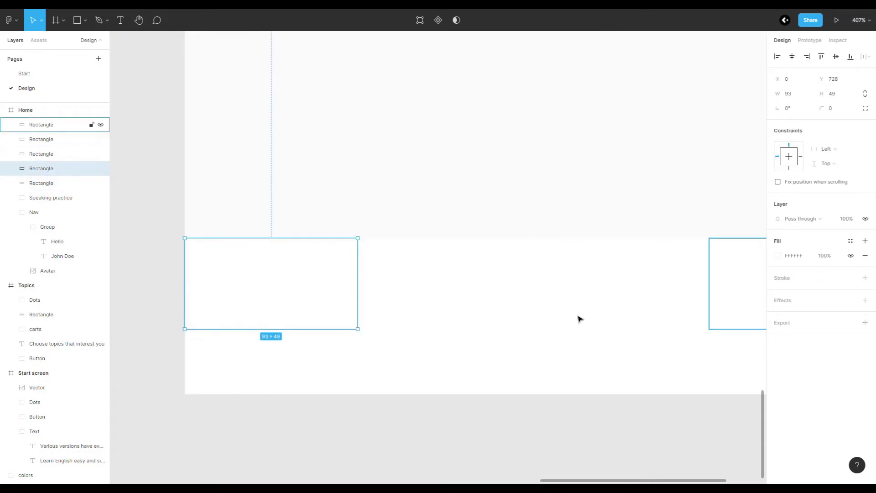
pyautogui.scroll(-5, 297, 349)
pyautogui.scroll(3, 287, 109)
# Step: Copy the Hello text into the first tab slot as a 'Home' label at size 10, centred
pyautogui.click(289, 43)
pyautogui.hotkey('ctrl', 'c')
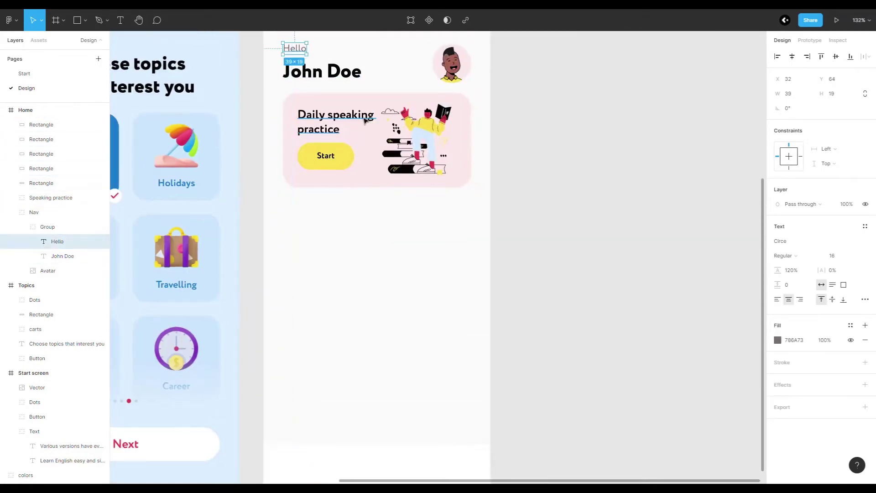
pyautogui.hotkey('ctrl', 'v')
pyautogui.hotkey('shift', '2')
pyautogui.moveTo(505, 184); pyautogui.dragTo(355, 225)
pyautogui.press('Return')
pyautogui.write('Ho')
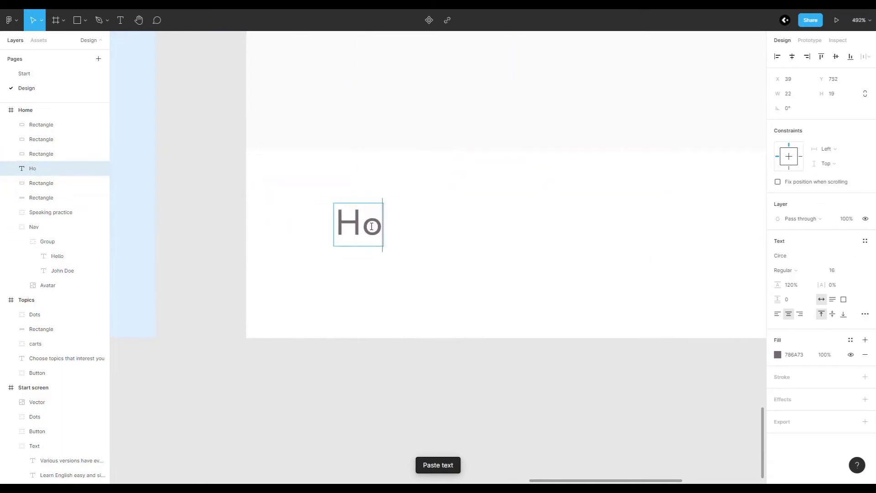
pyautogui.write('me')
pyautogui.press('Escape')
pyautogui.click(831, 270)
pyautogui.write('10')
pyautogui.press('Return')
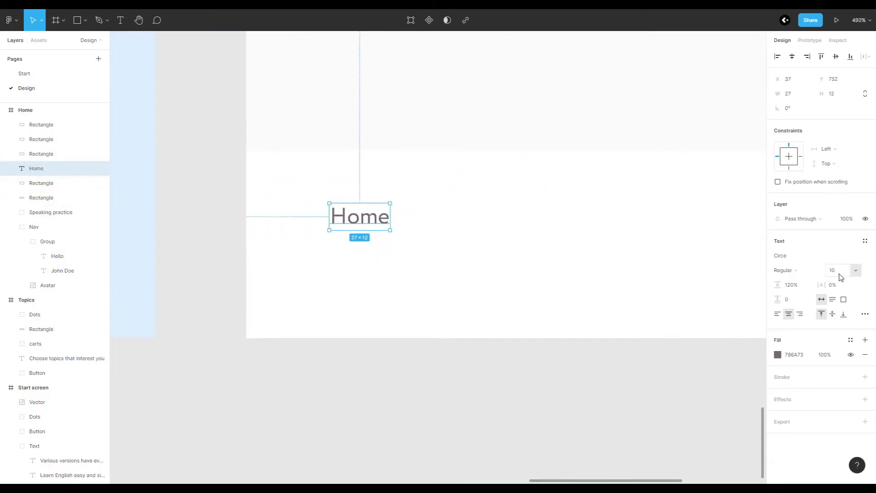
pyautogui.moveTo(354, 221); pyautogui.dragTo(345, 221)
# Step: Duplicate the Home label across the other tabs and move the texts above the rectangles
pyautogui.scroll(2, 403, 183)
pyautogui.scroll(-5, 356, 237)
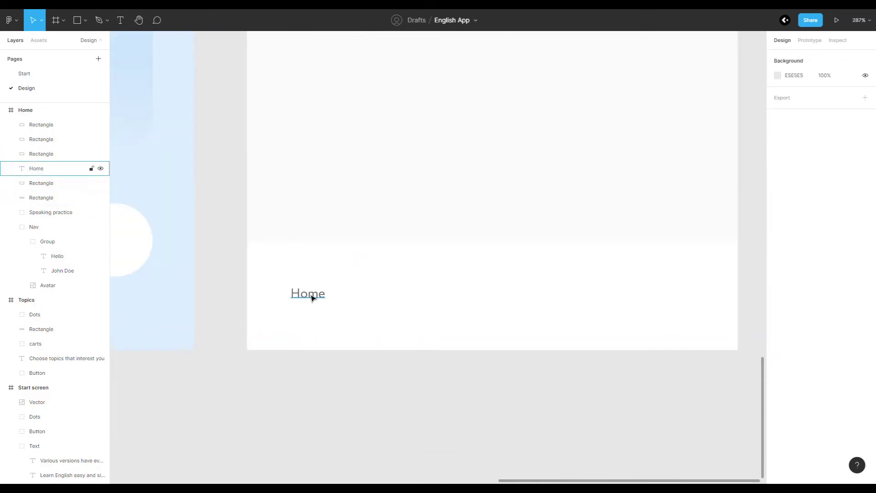
pyautogui.moveTo(314, 294); pyautogui.dragTo(682, 293)
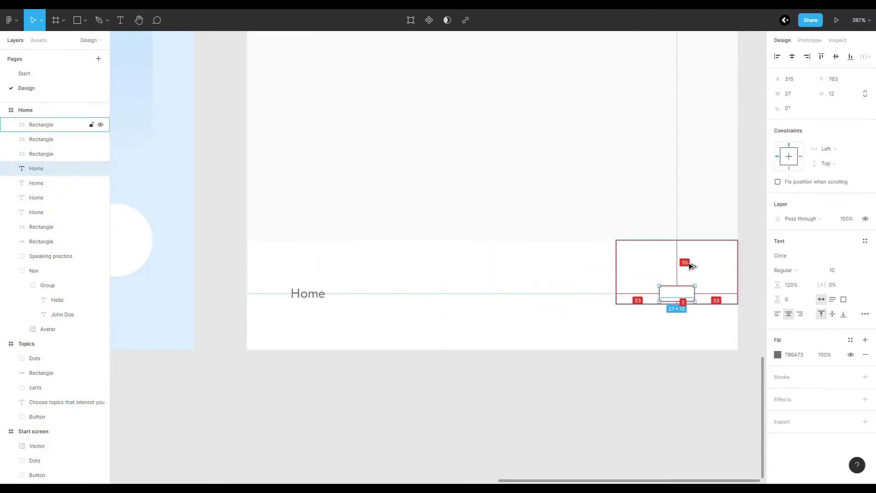
pyautogui.keyDown('shift'); pyautogui.click(43, 212); pyautogui.keyUp('shift')
pyautogui.moveTo(44, 212); pyautogui.dragTo(41, 118)
# Step: Group the four tab rectangles as 'areas' and the four texts as 'labels'
pyautogui.click(43, 227)
pyautogui.keyDown('shift'); pyautogui.click(47, 183); pyautogui.keyUp('shift')
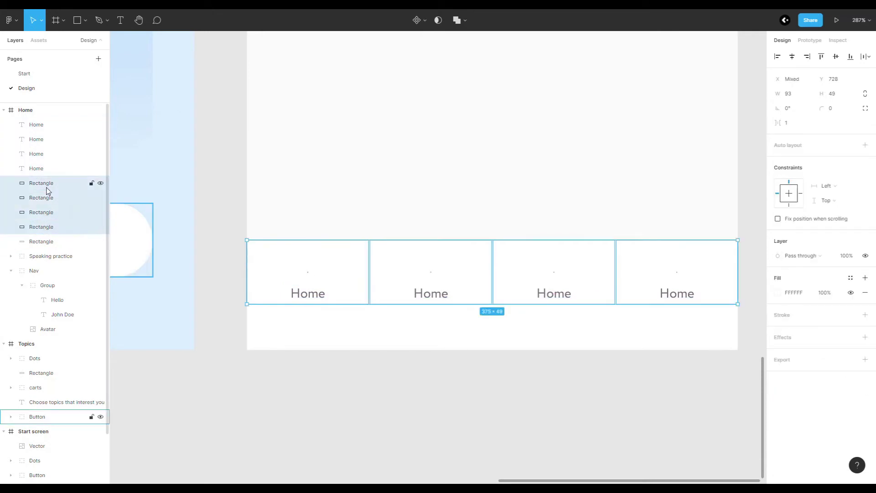
pyautogui.hotkey('ctrl', 'g')
pyautogui.doubleClick(54, 186)
pyautogui.write('ar')
pyautogui.click(48, 168)
pyautogui.keyDown('shift'); pyautogui.click(45, 127); pyautogui.keyUp('shift')
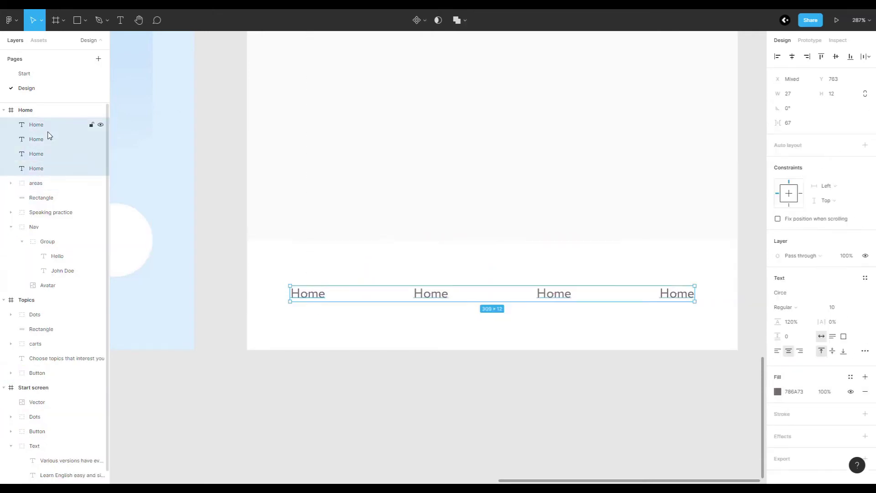
pyautogui.hotkey('ctrl', 'g')
pyautogui.doubleClick(40, 128)
pyautogui.write('s')
pyautogui.press('Return')
# Step: Rename the second, third and fourth labels to Chat, Notifications and Settings
pyautogui.doubleClick(431, 297)
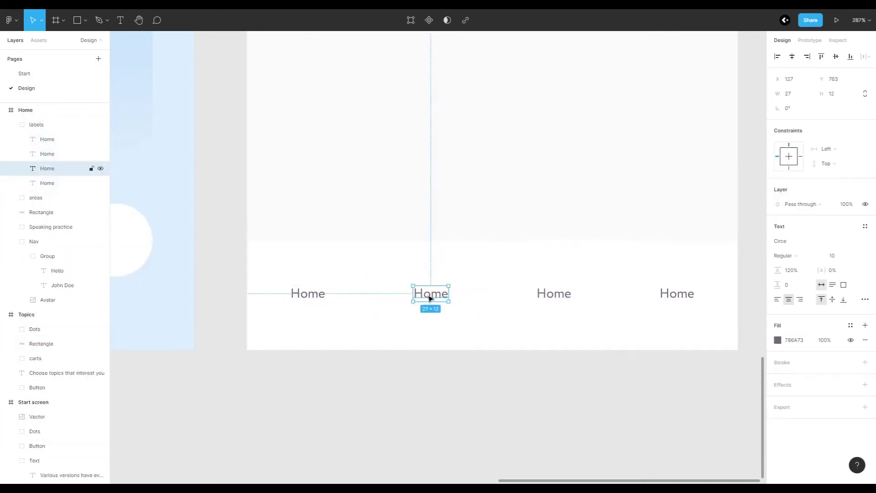
pyautogui.write('Chat')
pyautogui.doubleClick(557, 295)
pyautogui.write('Notifications')
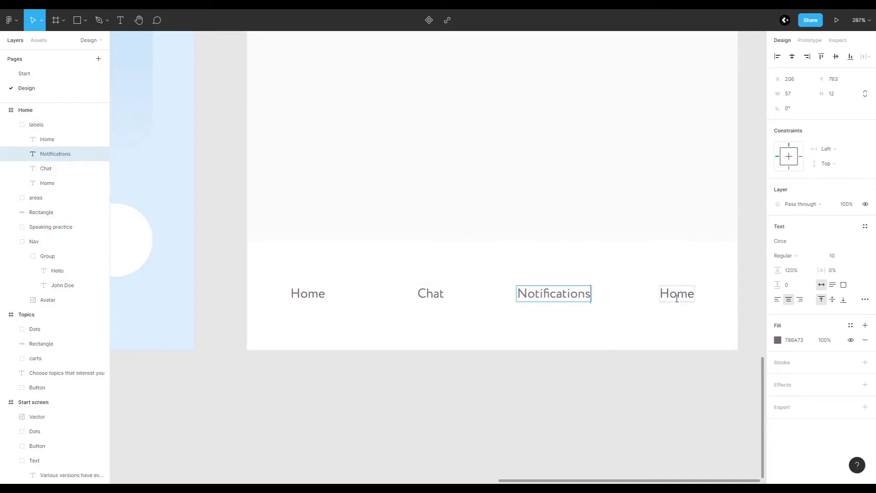
pyautogui.doubleClick(677, 294)
pyautogui.write('Se')
pyautogui.write('s')
pyautogui.click(383, 374)
pyautogui.scroll(-2, 383, 374)
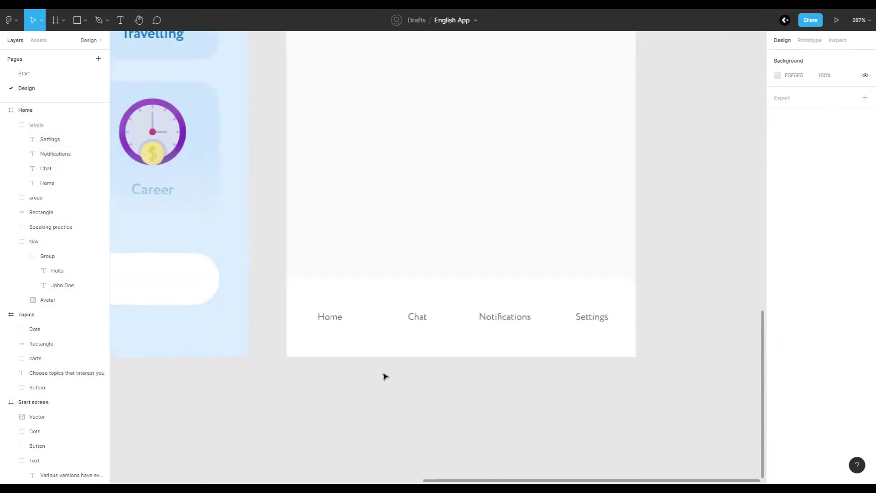
# Step: Insert Home, Chat, Notification and Setting icons from the Iconly v2.3 plugin
pyautogui.rightClick(667, 239)
pyautogui.moveTo(705, 287)
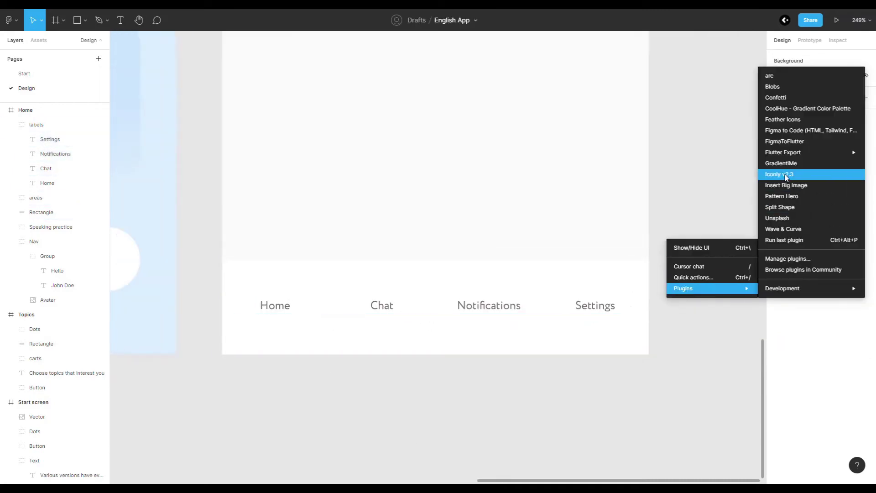
pyautogui.click(780, 176)
pyautogui.click(564, 189)
pyautogui.write('Home')
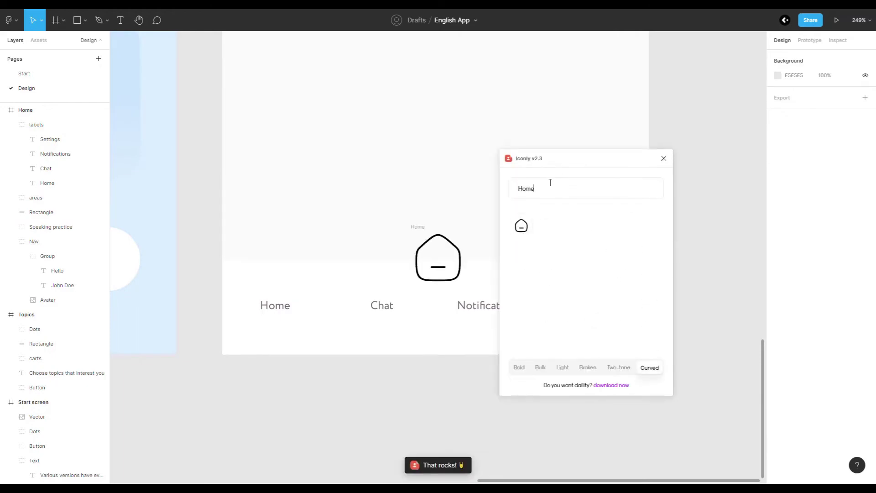
pyautogui.hotkey('ctrl', 'a')
pyautogui.write('Chat')
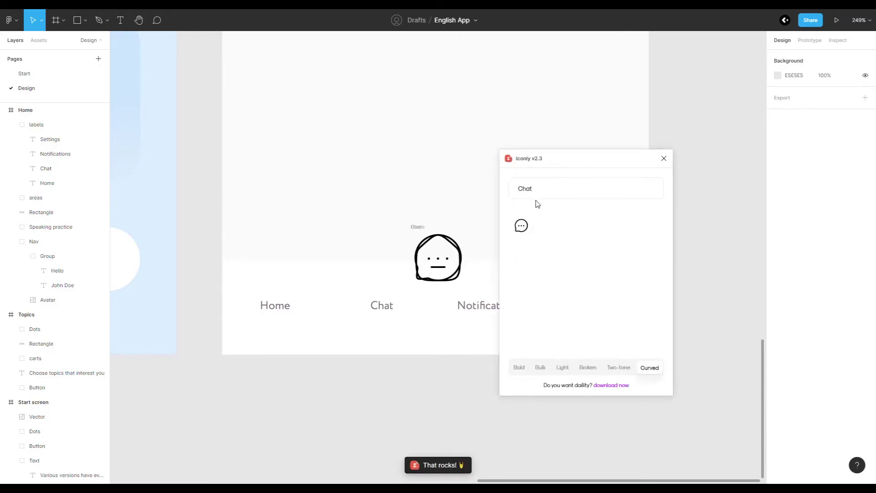
pyautogui.write('Noti')
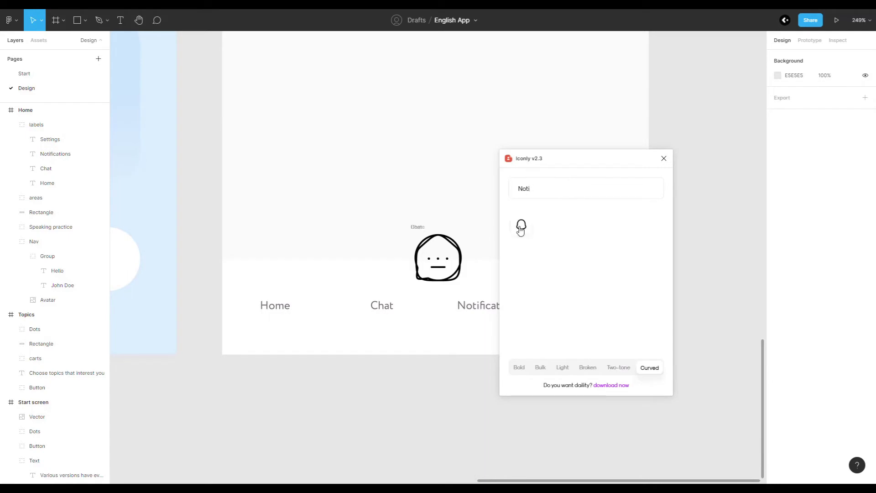
pyautogui.click(664, 159)
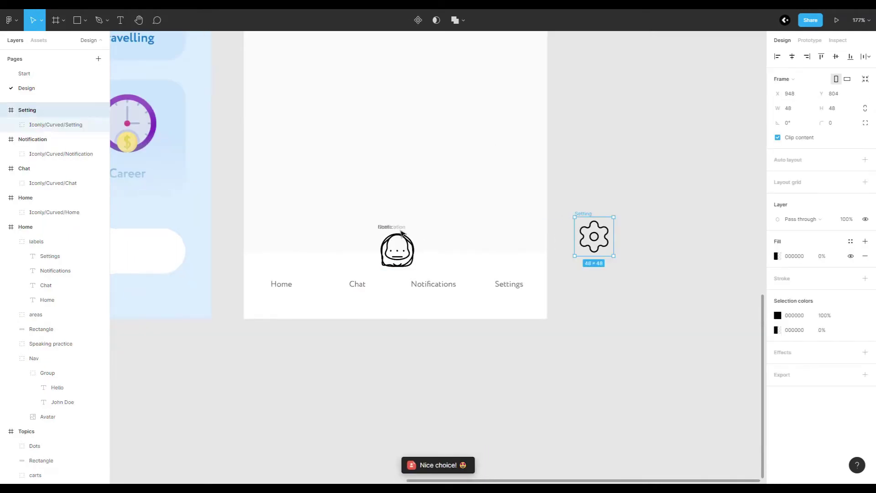
# Step: Resize the Home icon to 24×24 and centre it above the Home label
pyautogui.scroll(3, 366, 246)
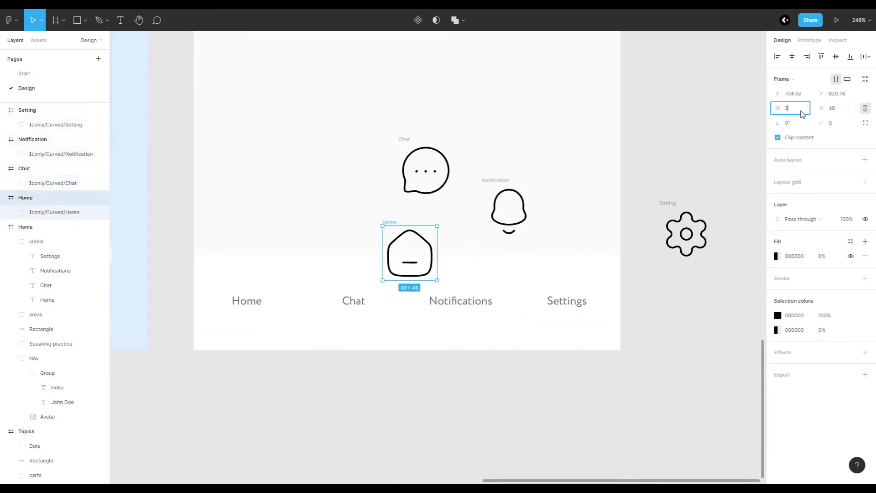
pyautogui.moveTo(396, 239); pyautogui.dragTo(205, 300)
pyautogui.scroll(3, 205, 299)
pyautogui.moveTo(384, 269); pyautogui.dragTo(342, 270)
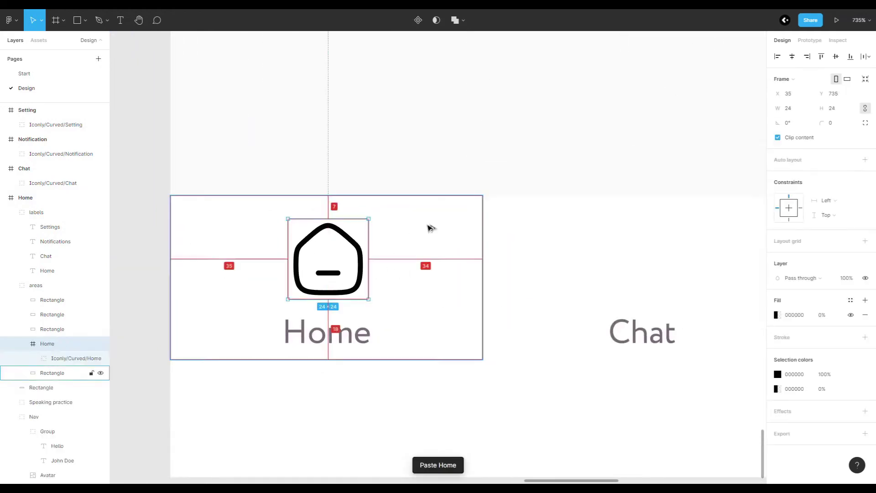
pyautogui.scroll(-2, 391, 351)
pyautogui.scroll(-3, 391, 352)
pyautogui.scroll(3, 286, 370)
pyautogui.scroll(-3, 286, 369)
# Step: Centre the Chat and bell icons above the Chat and Notifications labels
pyautogui.click(434, 127)
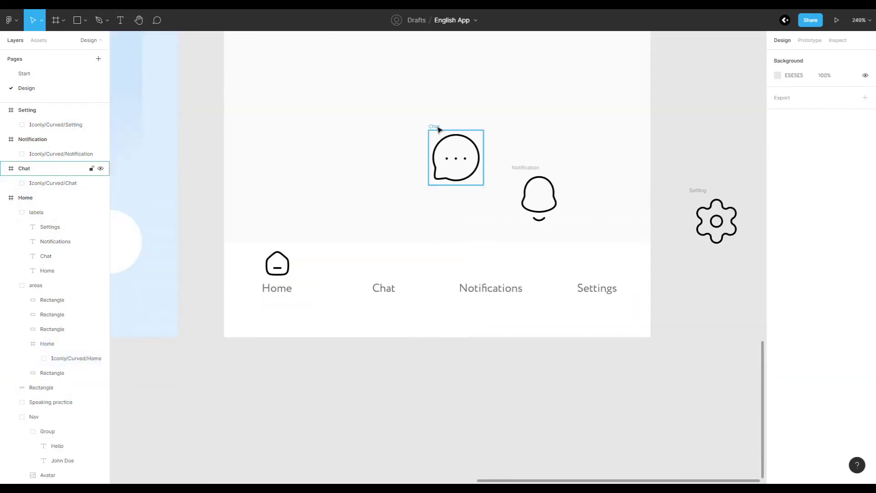
pyautogui.moveTo(433, 139); pyautogui.dragTo(383, 265)
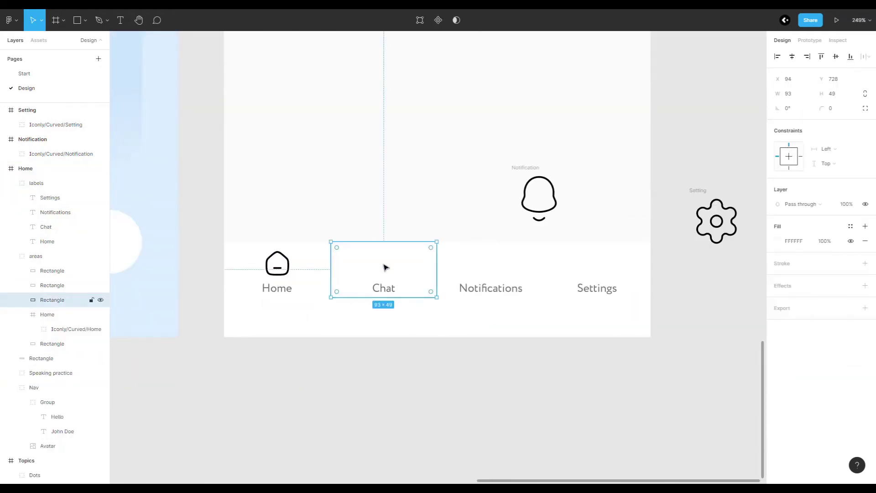
pyautogui.scroll(6, 383, 266)
pyautogui.moveTo(438, 283); pyautogui.dragTo(387, 263)
pyautogui.scroll(-6, 332, 266)
pyautogui.click(467, 217)
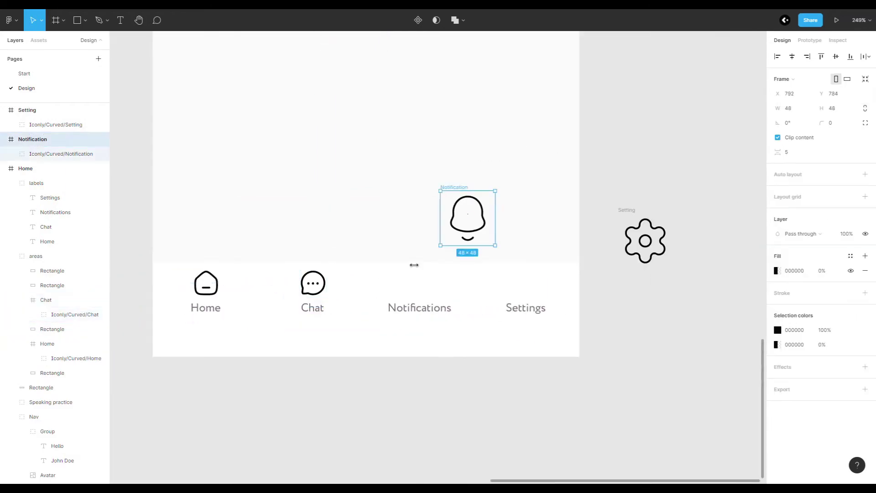
pyautogui.scroll(5, 417, 297)
pyautogui.moveTo(454, 203)
pyautogui.mouseDown()
pyautogui.moveTo(416, 297)
pyautogui.moveTo(273, 268)
pyautogui.mouseUp()
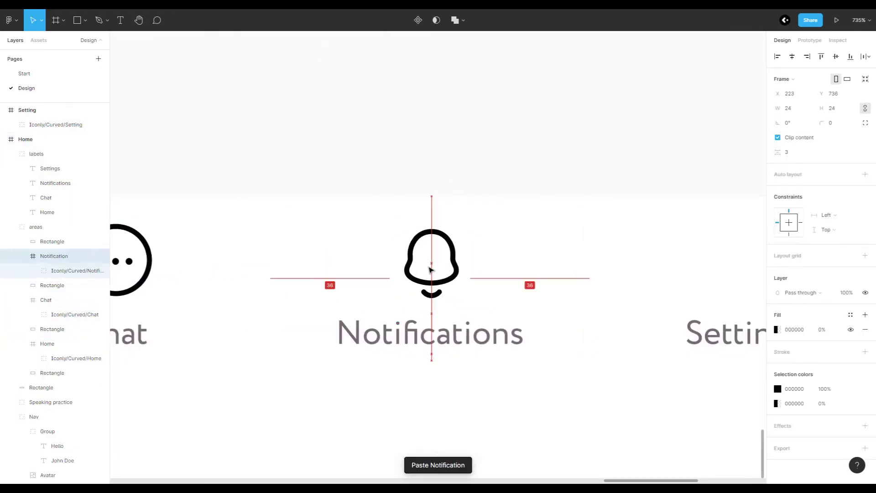
pyautogui.scroll(-5, 274, 268)
# Step: Resize the gear icon to 24×24 and move it into the Settings tab area
pyautogui.click(585, 214)
pyautogui.write('4')
pyautogui.press('Return')
pyautogui.moveTo(577, 205); pyautogui.dragTo(519, 246)
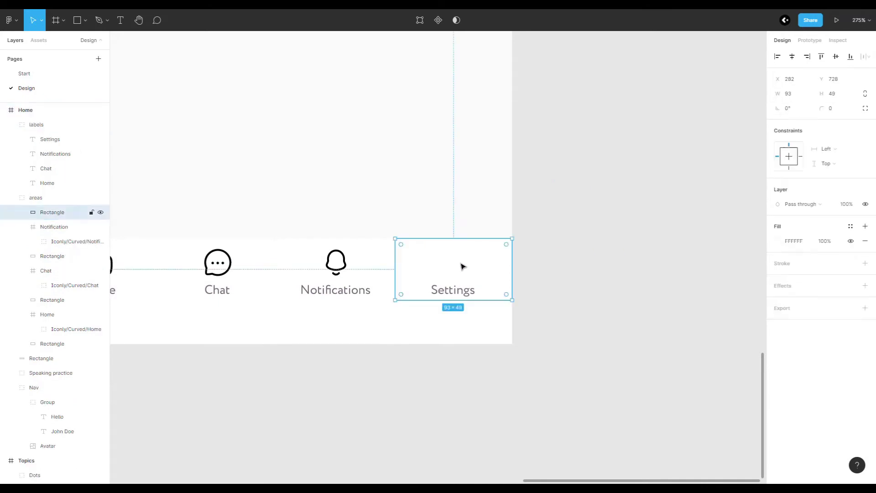
pyautogui.scroll(6, 461, 260)
pyautogui.scroll(-5, 519, 247)
# Step: Colour the Chat, Notification and Setting icon strokes with the labels' grey
pyautogui.keyDown('shift'); pyautogui.click(422, 249); pyautogui.keyUp('shift')
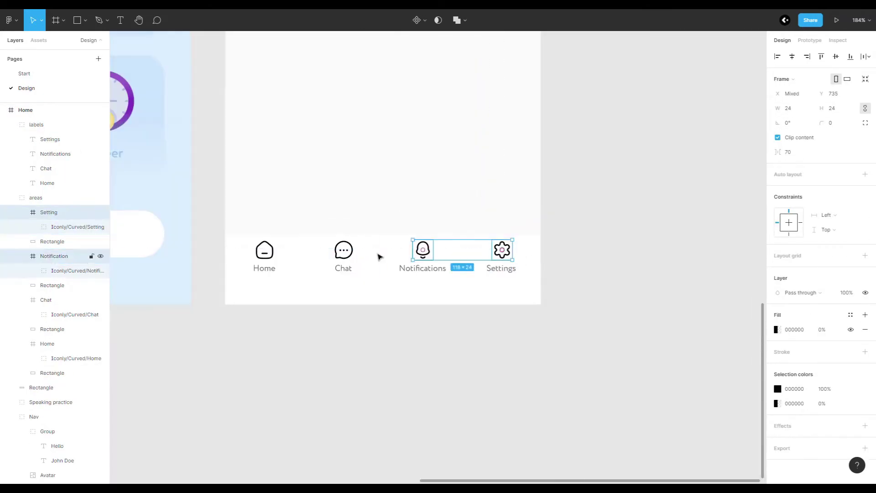
pyautogui.keyDown('shift'); pyautogui.click(343, 250); pyautogui.keyUp('shift')
pyautogui.scroll(3, 456, 255)
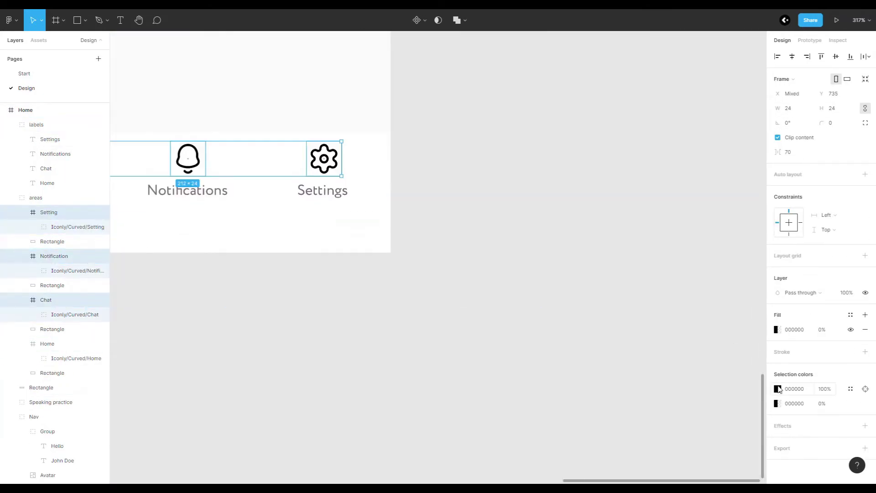
pyautogui.click(777, 388)
pyautogui.click(669, 379)
pyautogui.click(395, 245)
pyautogui.click(502, 326)
pyautogui.scroll(-2, 504, 326)
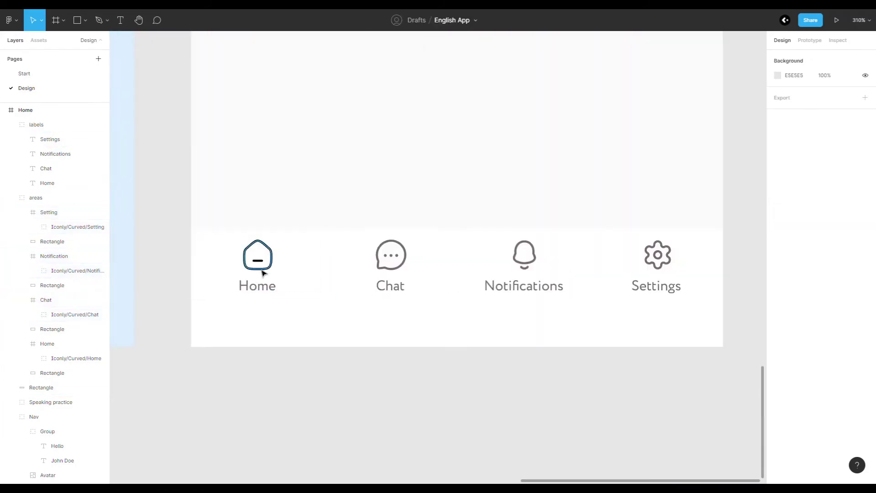
pyautogui.click(256, 254)
pyautogui.click(777, 374)
# Step: Make the Home icon and Home label red (ED4546) to show the active tab
pyautogui.scroll(2, 502, 398)
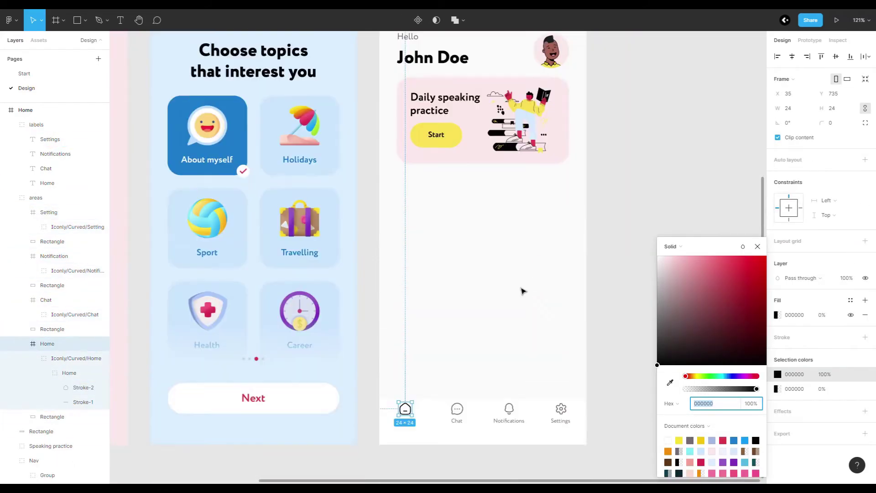
pyautogui.click(670, 382)
pyautogui.scroll(3, 522, 289)
pyautogui.click(254, 327)
pyautogui.click(481, 325)
pyautogui.click(778, 340)
pyautogui.click(670, 382)
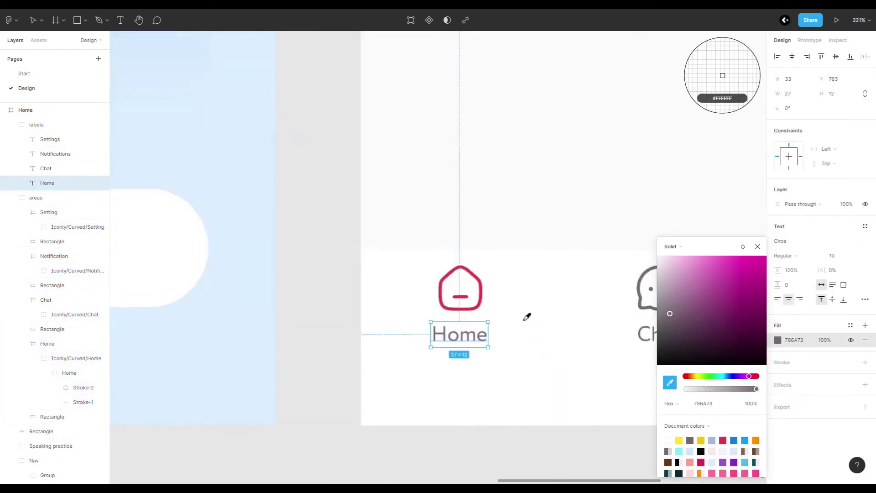
pyautogui.click(460, 292)
# Step: Group the four tab icons as 'icons' and move the group to the top of the layer stack
pyautogui.click(294, 375)
pyautogui.click(52, 416)
pyautogui.click(47, 343)
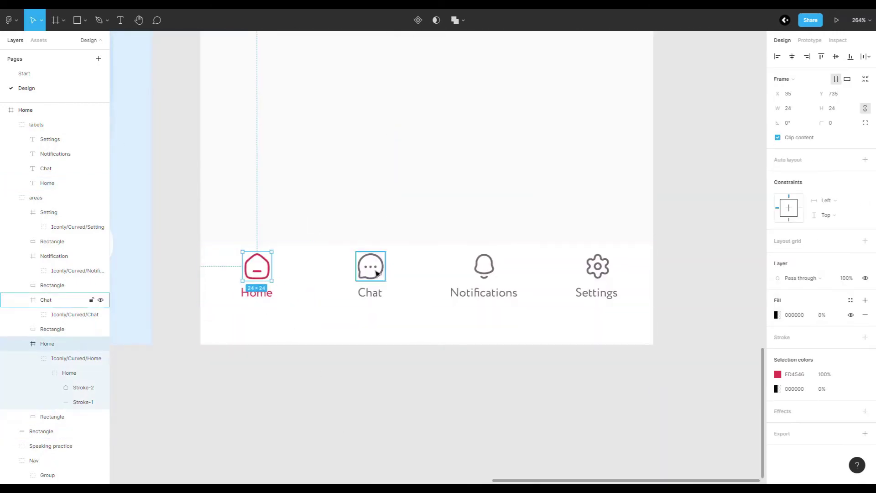
pyautogui.keyDown('shift'); pyautogui.click(46, 299); pyautogui.keyUp('shift')
pyautogui.keyDown('shift'); pyautogui.click(53, 256); pyautogui.keyUp('shift')
pyautogui.keyDown('shift'); pyautogui.click(49, 212); pyautogui.keyUp('shift')
pyautogui.hotkey('ctrl', 'g')
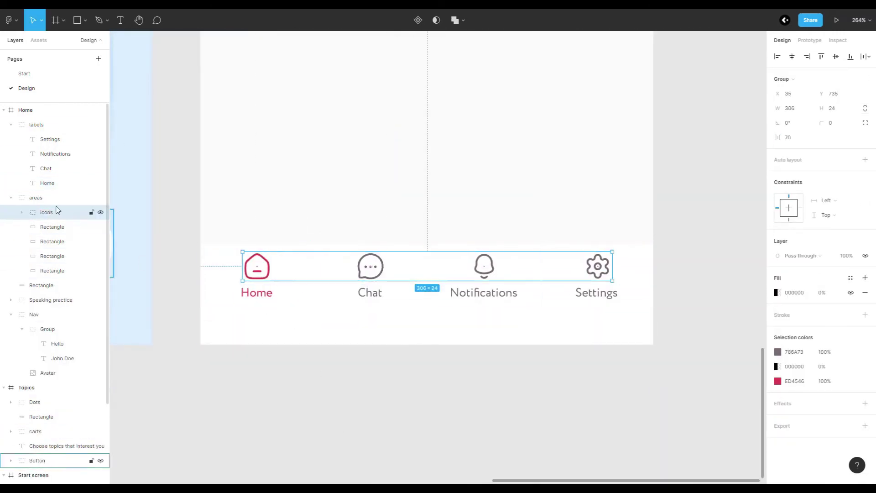
pyautogui.moveTo(57, 210); pyautogui.dragTo(20, 122)
# Step: Group icons, labels, areas and the background rectangle together as 'tab bar'
pyautogui.scroll(-5, 387, 319)
pyautogui.click(388, 354)
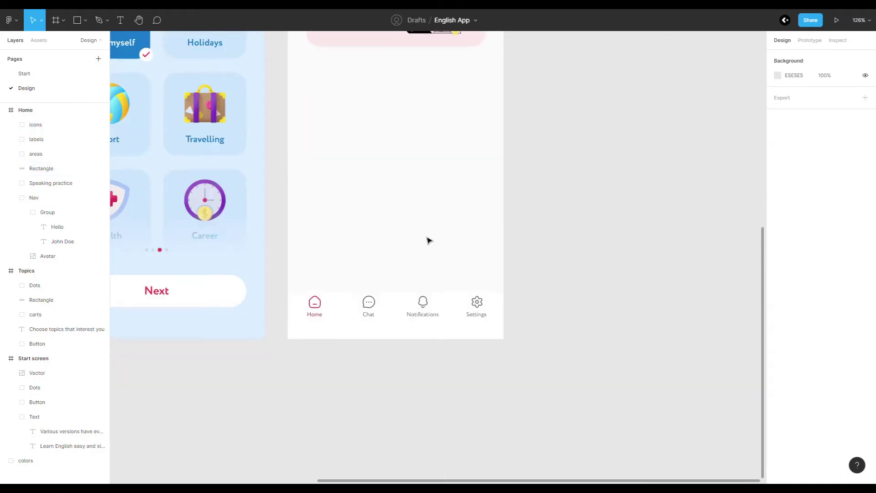
pyautogui.scroll(1, 429, 240)
pyautogui.click(46, 168)
pyautogui.keyDown('shift'); pyautogui.click(46, 125); pyautogui.keyUp('shift')
pyautogui.hotkey('ctrl', 'g')
pyautogui.doubleClick(46, 129)
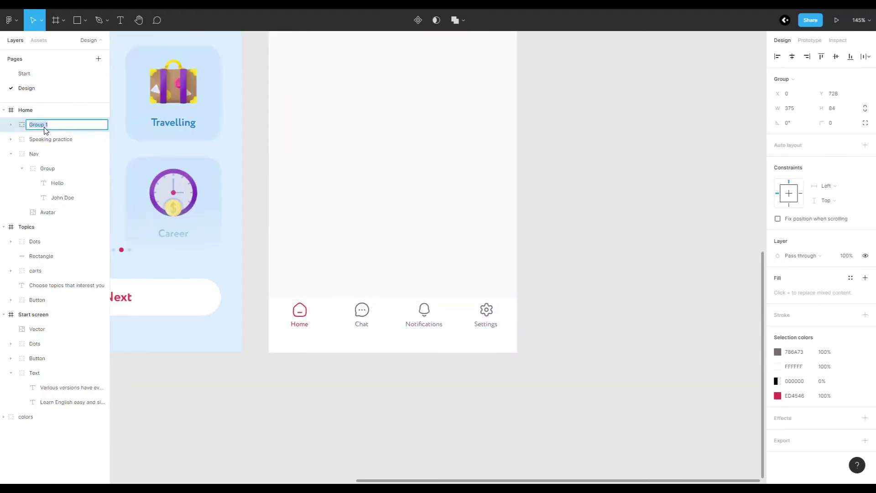
# Step: Draw a placeholder rectangle below the Daily speaking practice card on Home
pyautogui.click(502, 256)
pyautogui.scroll(2, 498, 297)
pyautogui.keyDown('ctrl'); pyautogui.scroll(-2, 392, 283); pyautogui.keyUp('ctrl')
pyautogui.scroll(1, 368, 279)
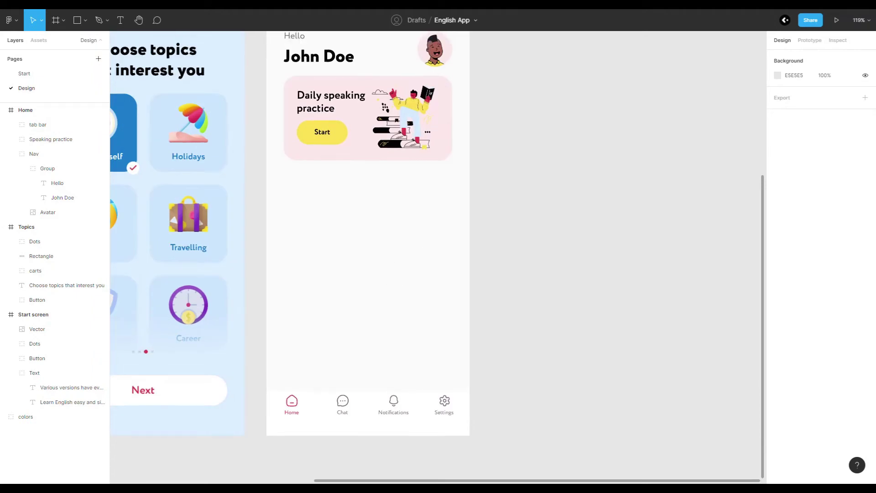
pyautogui.moveTo(285, 173); pyautogui.dragTo(314, 188)
pyautogui.keyDown('ctrl'); pyautogui.scroll(3, 299, 187); pyautogui.keyUp('ctrl')
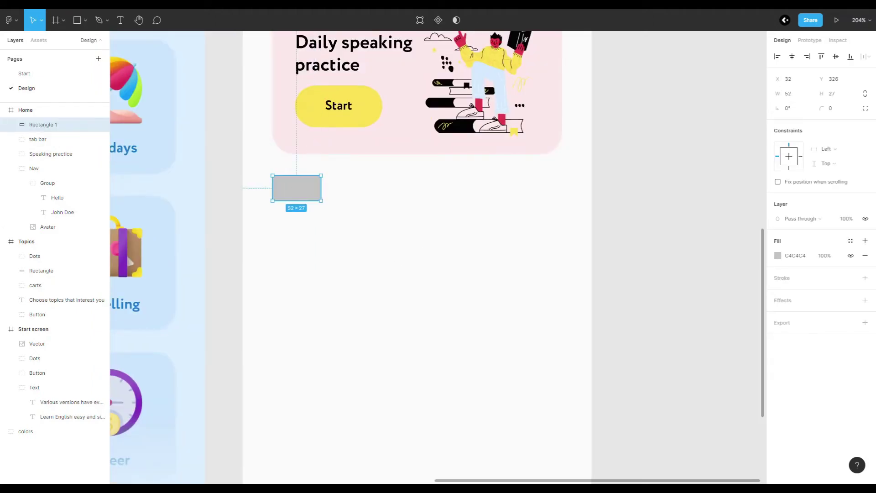
pyautogui.press('Down')
pyautogui.press('Down')
pyautogui.press('Down')
pyautogui.press('Escape')
pyautogui.keyDown('ctrl'); pyautogui.scroll(-2, 362, 159); pyautogui.keyUp('ctrl')
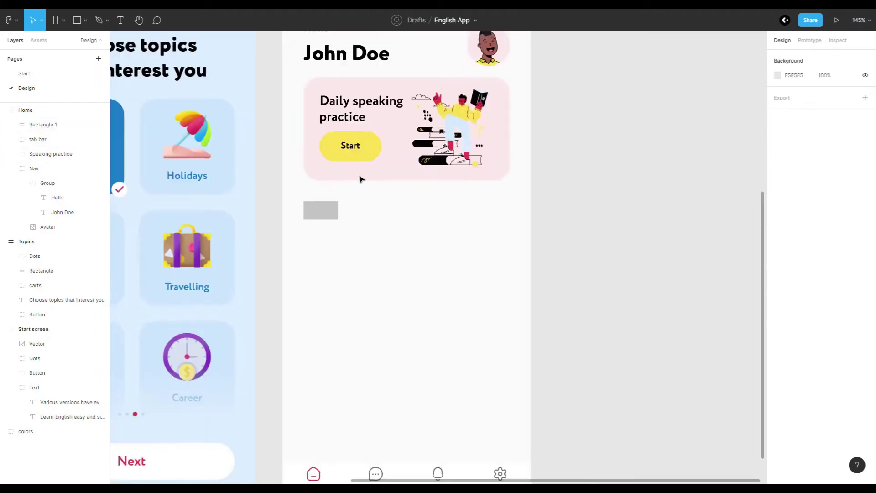
# Step: Copy the Start label as an All topics label centred over the rectangle
pyautogui.keyDown('ctrl'); pyautogui.click(350, 145); pyautogui.keyUp('ctrl')
pyautogui.hotkey('ctrl', 'c')
pyautogui.hotkey('ctrl', 'v')
pyautogui.keyDown('ctrl'); pyautogui.scroll(4, 485, 242); pyautogui.keyUp('ctrl')
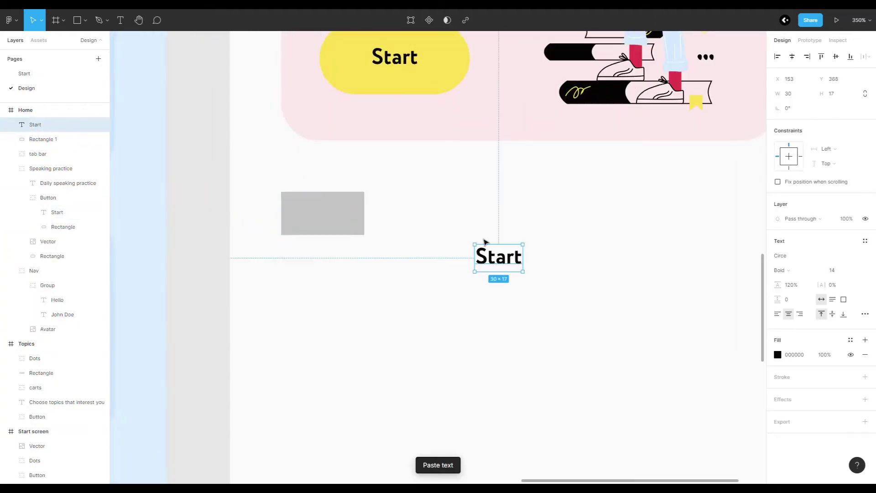
pyautogui.click(378, 240)
pyautogui.moveTo(347, 223); pyautogui.dragTo(331, 236)
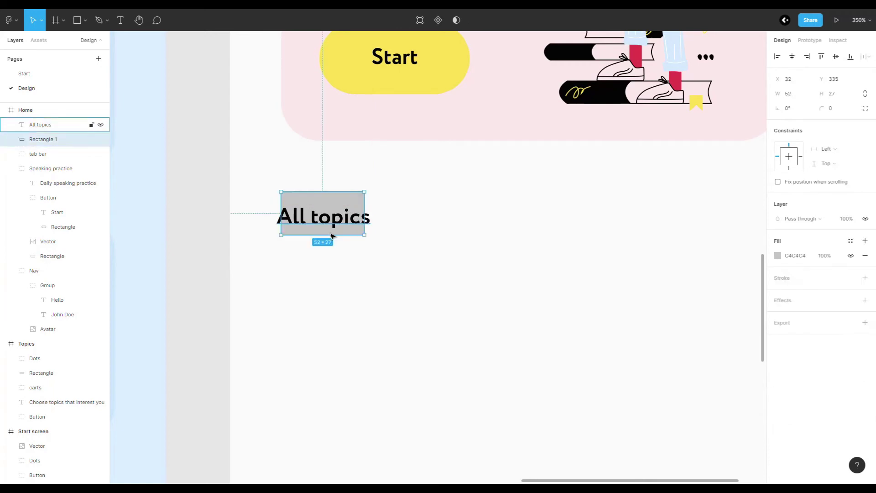
pyautogui.scroll(5, 333, 235)
pyautogui.click(255, 187)
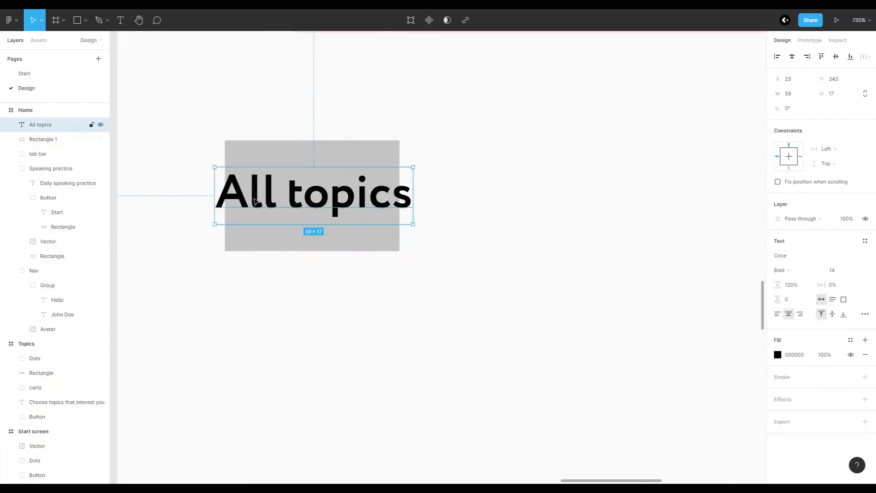
pyautogui.moveTo(242, 164); pyautogui.dragTo(283, 162)
pyautogui.scroll(-2, 225, 204)
# Step: Resize the grey rectangle to wrap the All topics label
pyautogui.click(225, 204)
pyautogui.scroll(-3, 225, 203)
pyautogui.moveTo(327, 198)
pyautogui.mouseDown()
pyautogui.moveTo(395, 198)
pyautogui.moveTo(385, 204)
pyautogui.mouseUp()
pyautogui.scroll(5, 382, 209)
pyautogui.scroll(-8, 385, 203)
# Step: Make the rectangle fully rounded and red, sampled from the page dots, then select button text and background
pyautogui.click(839, 111)
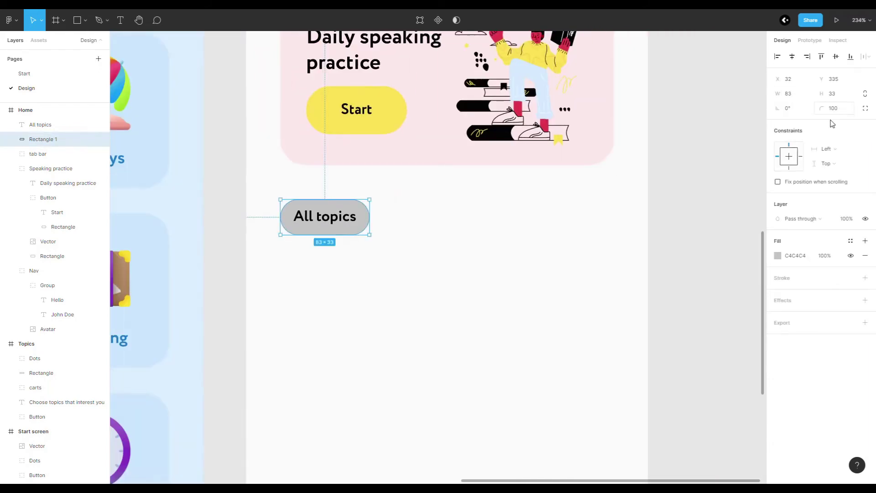
pyautogui.hotkey('shift', '1')
pyautogui.click(778, 256)
pyautogui.click(670, 382)
pyautogui.scroll(5, 251, 417)
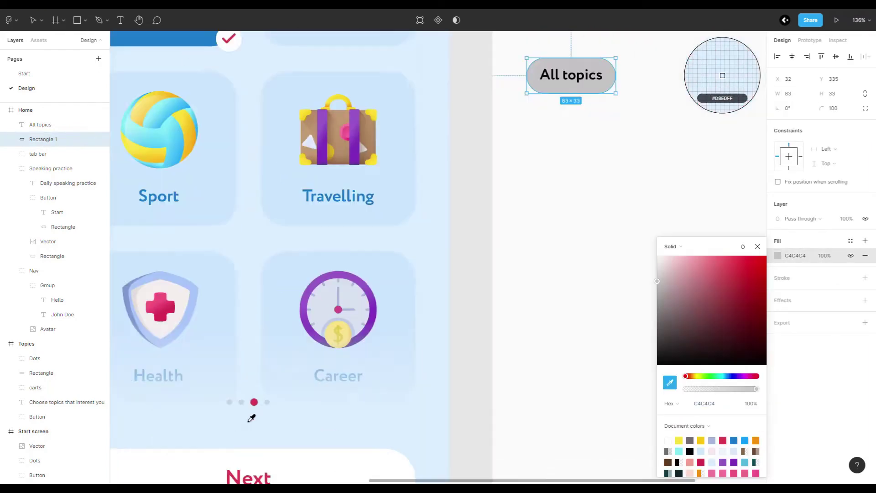
pyautogui.click(254, 401)
pyautogui.click(496, 320)
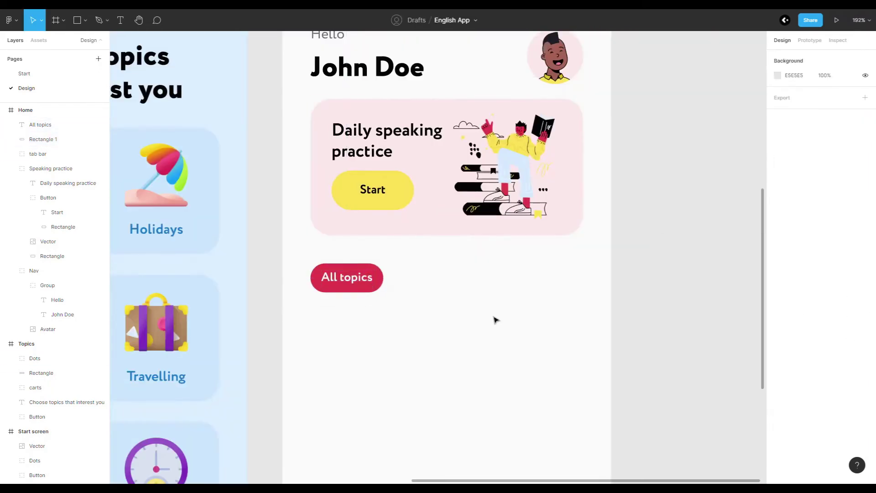
pyautogui.scroll(3, 495, 320)
pyautogui.doubleClick(63, 140)
pyautogui.keyDown('shift'); pyautogui.click(41, 125); pyautogui.keyUp('shift')
# Step: Group the All topics button and name the group '1'
pyautogui.hotkey('ctrl', 'g')
pyautogui.write('1')
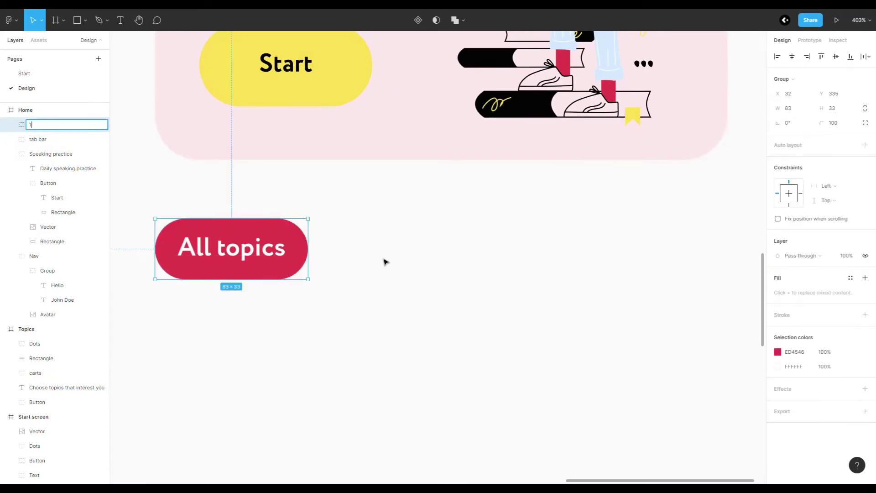
pyautogui.scroll(-3, 384, 260)
# Step: Duplicate the button beside it with a white fill and Regular grey 786A73 label
pyautogui.moveTo(230, 251); pyautogui.dragTo(327, 252)
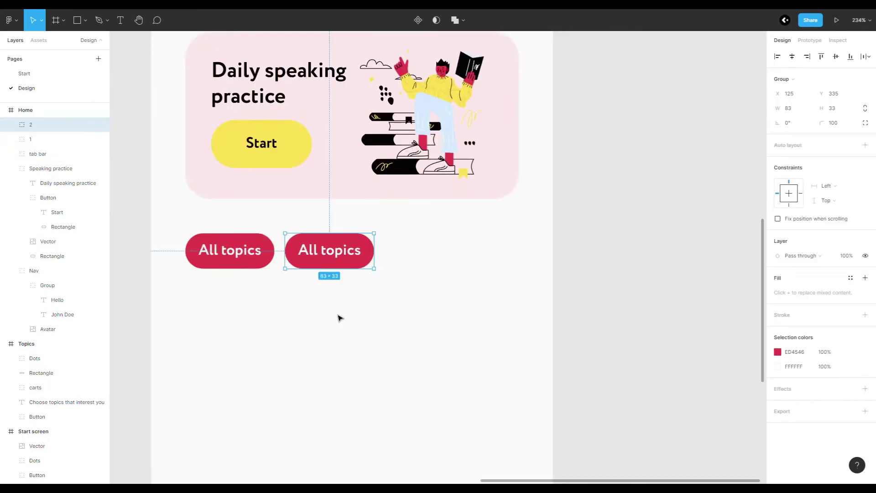
pyautogui.doubleClick(361, 262)
pyautogui.click(777, 352)
pyautogui.click(51, 139)
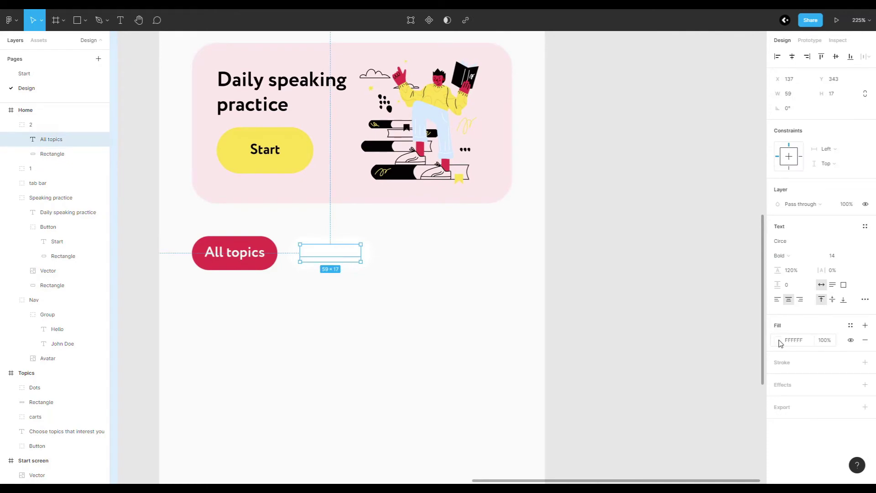
pyautogui.click(777, 340)
pyautogui.click(396, 313)
pyautogui.scroll(5, 364, 235)
pyautogui.click(780, 255)
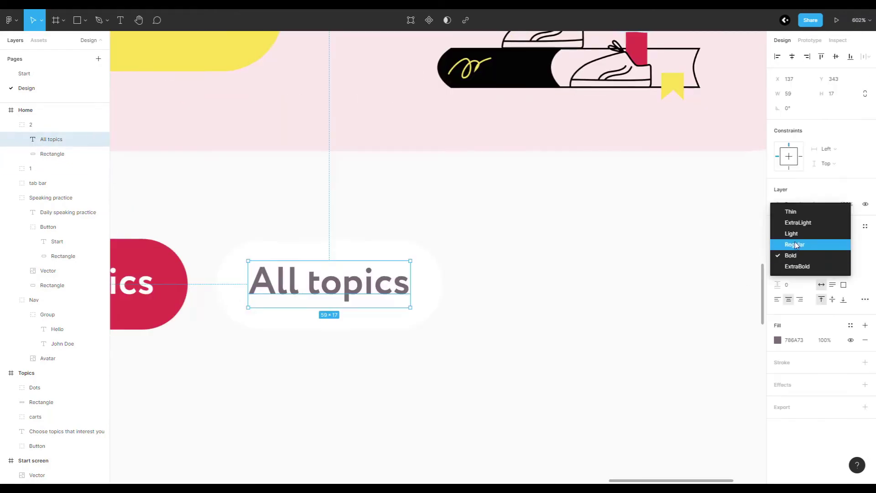
pyautogui.scroll(-3, 328, 278)
pyautogui.scroll(-2, 338, 278)
# Step: Change the copy's label to 'Your topics'
pyautogui.doubleClick(339, 278)
pyautogui.write('Yo')
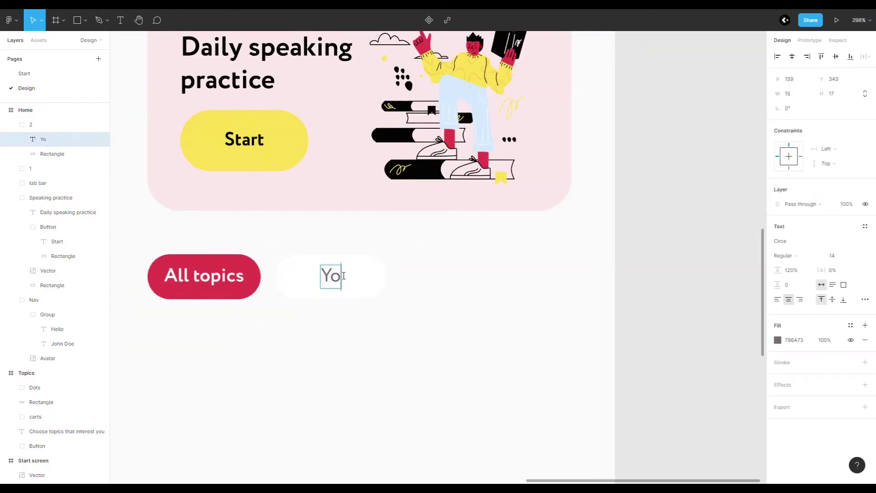
pyautogui.write('ur topics')
pyautogui.press('Escape')
pyautogui.press('Tab')
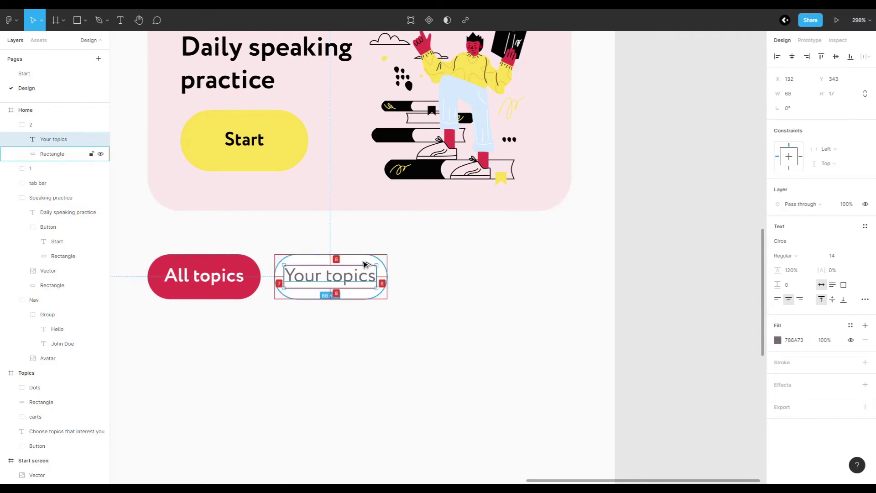
pyautogui.scroll(3, 364, 262)
pyautogui.scroll(2, 404, 287)
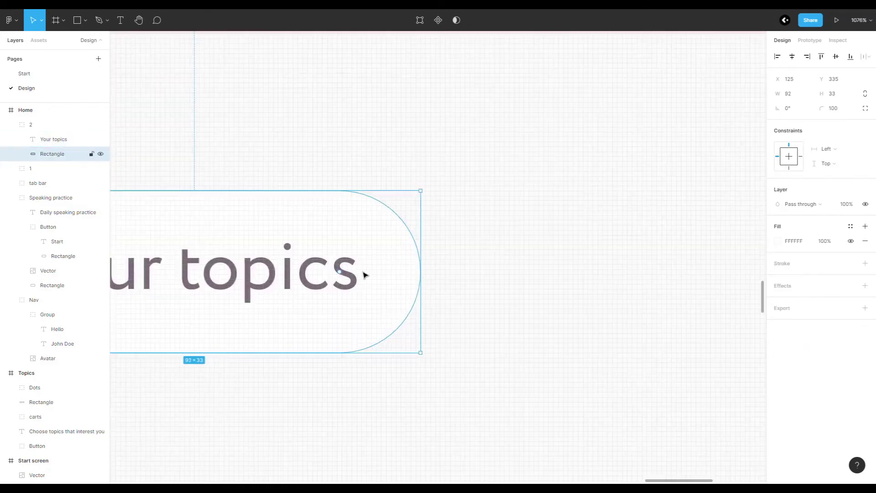
pyautogui.scroll(-5, 365, 273)
pyautogui.click(37, 124)
pyautogui.scroll(2, 319, 265)
# Step: Add a 'Recently added' copy to the right with its background widened to fit
pyautogui.moveTo(366, 269); pyautogui.dragTo(463, 274)
pyautogui.doubleClick(429, 264)
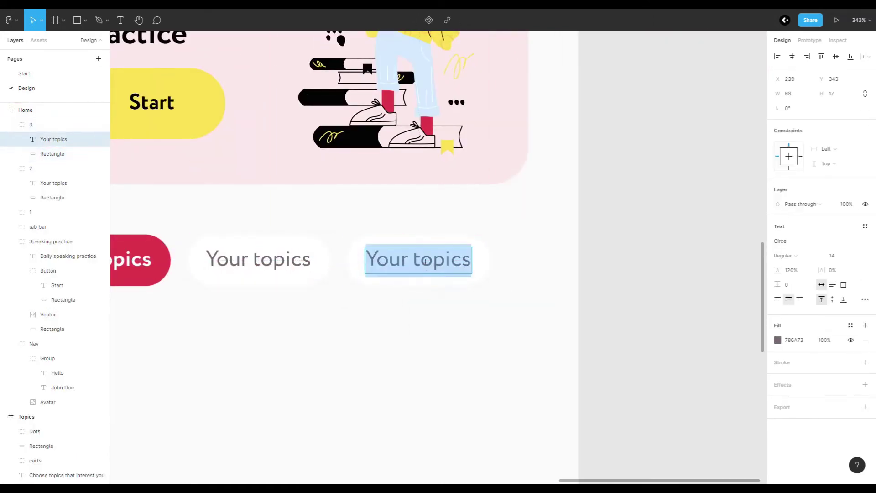
pyautogui.write('Recently added')
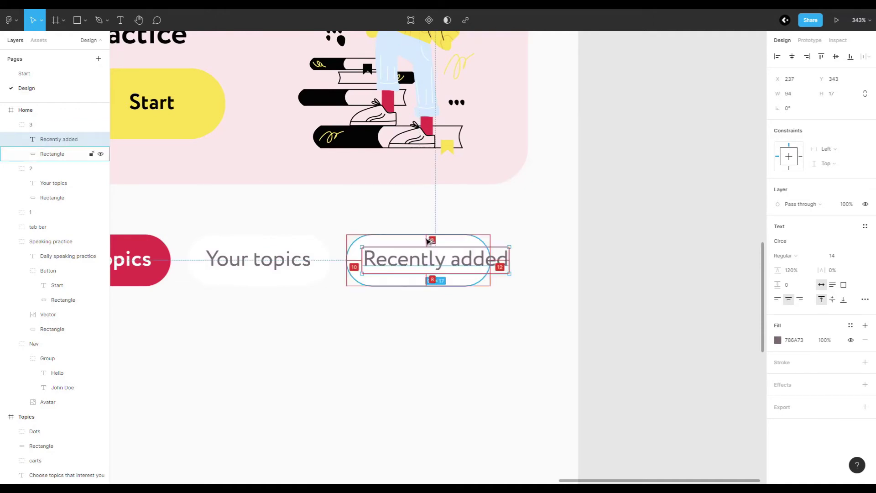
pyautogui.click(423, 241)
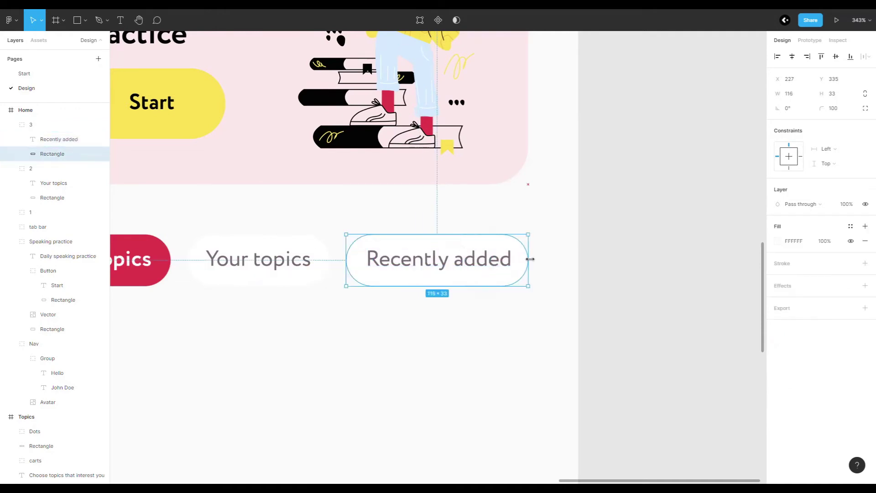
pyautogui.moveTo(530, 259); pyautogui.dragTo(531, 258)
pyautogui.scroll(-5, 532, 259)
pyautogui.scroll(4, 544, 294)
pyautogui.moveTo(335, 275)
pyautogui.mouseDown()
pyautogui.moveTo(457, 278)
pyautogui.moveTo(440, 279)
pyautogui.mouseUp()
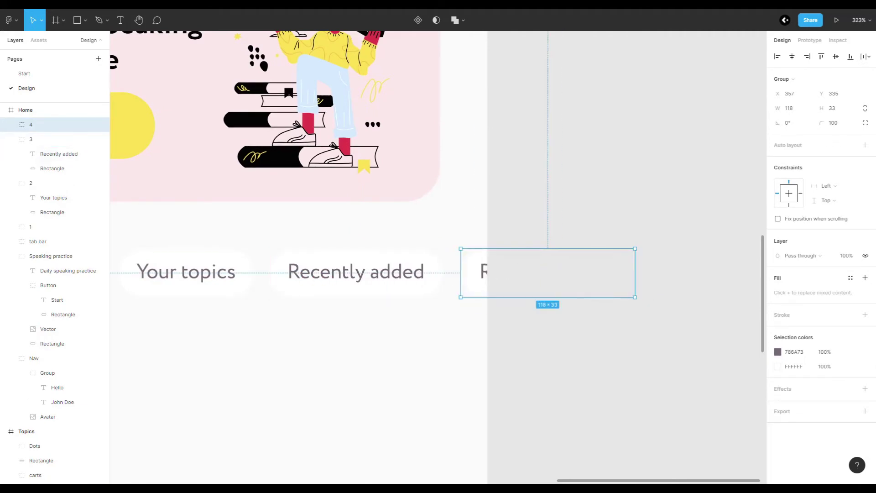
# Step: Relabel the fourth pill as 'Best practice'
pyautogui.scroll(-3, 425, 269)
pyautogui.scroll(3, 579, 274)
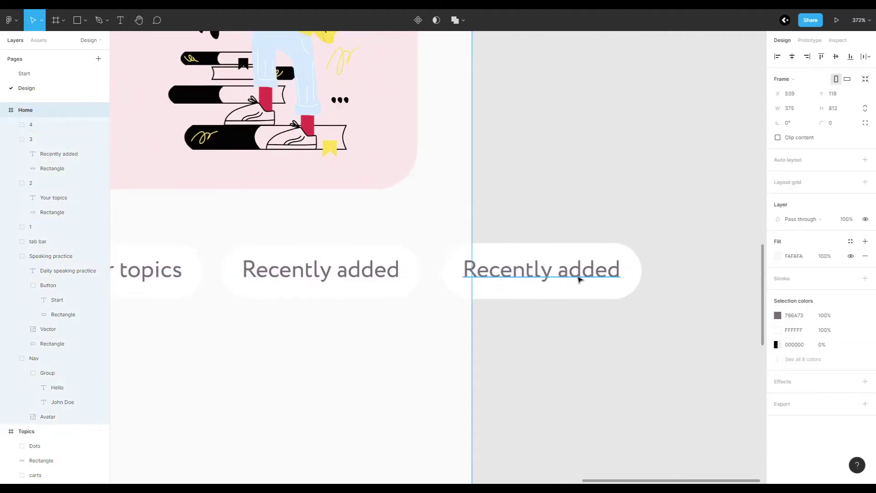
pyautogui.doubleClick(579, 273)
pyautogui.write('И')
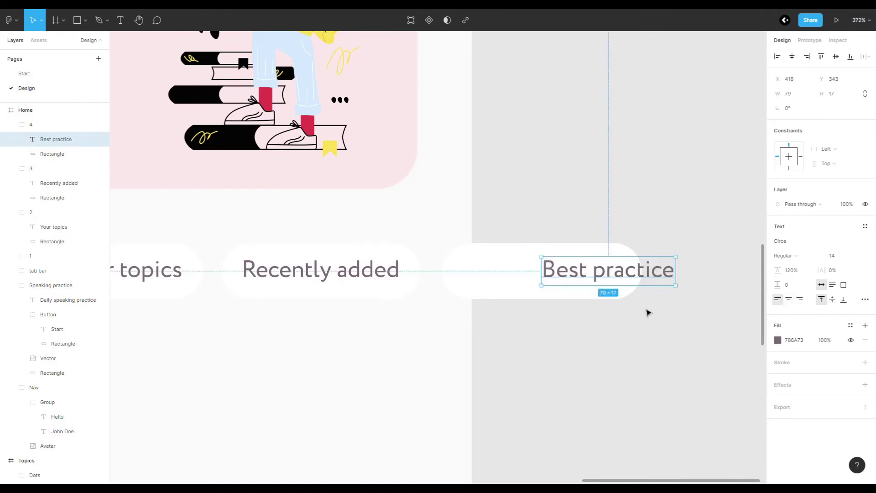
pyautogui.click(620, 277)
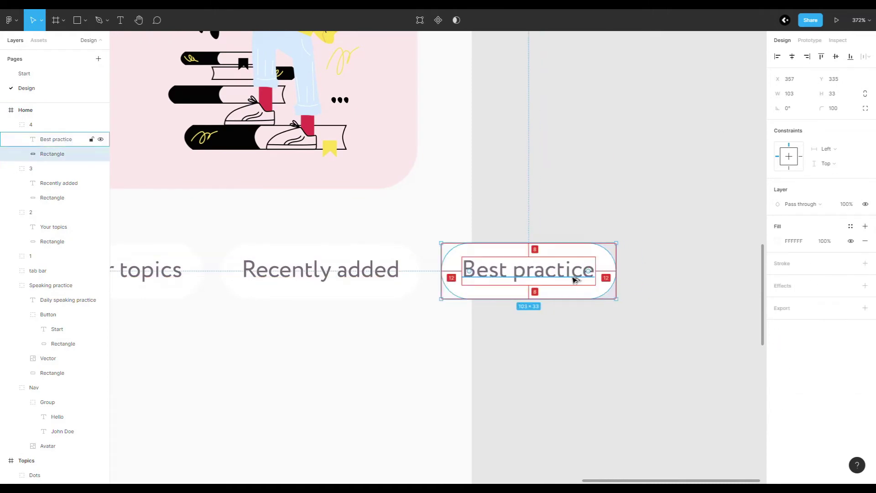
# Step: Give the white tab backgrounds a drop shadow with blur 12 at 3%
pyautogui.scroll(-3, 570, 315)
pyautogui.scroll(2, 568, 352)
pyautogui.click(332, 297)
pyautogui.click(864, 285)
pyautogui.click(777, 300)
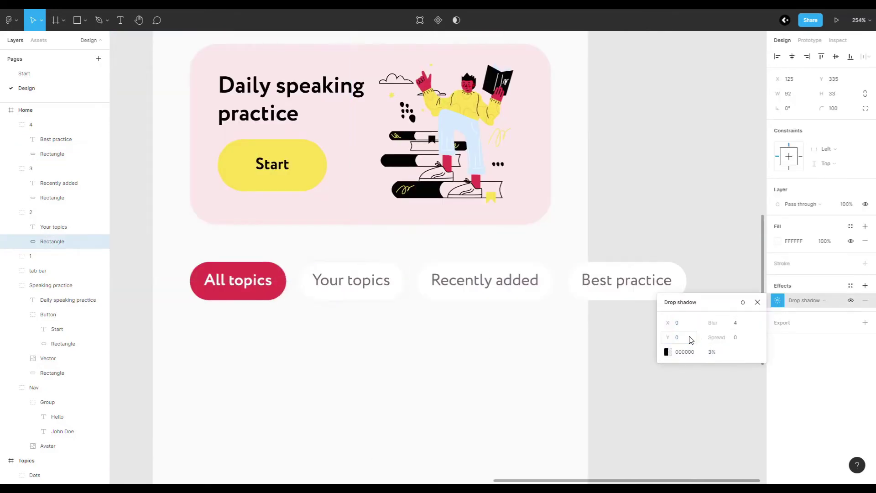
pyautogui.scroll(-1, 530, 334)
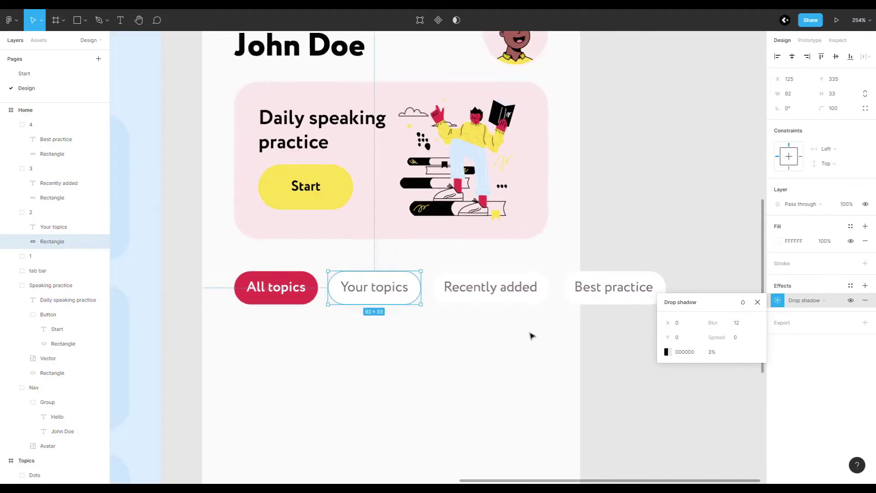
pyautogui.click(530, 335)
pyautogui.scroll(-3, 420, 342)
pyautogui.scroll(4, 420, 342)
pyautogui.click(426, 286)
pyautogui.click(588, 285)
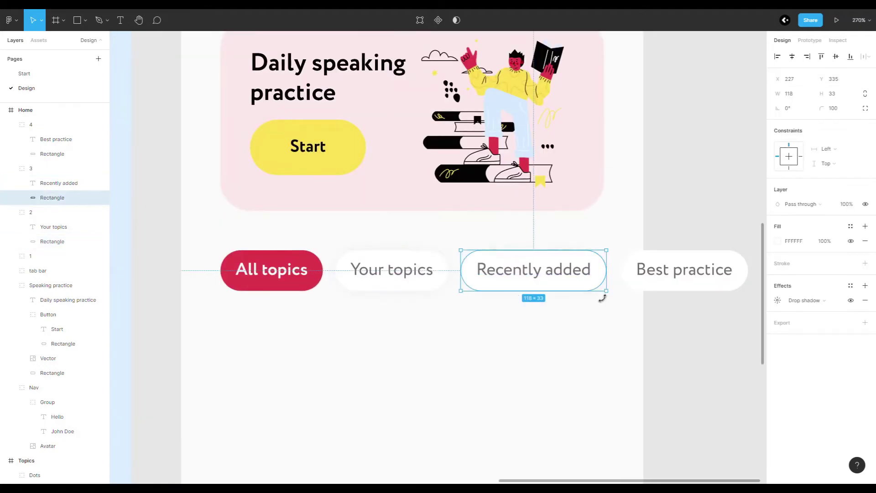
pyautogui.click(675, 274)
pyautogui.click(531, 338)
# Step: Group the four tab buttons and name the group 'tabs'
pyautogui.scroll(-1, 531, 337)
pyautogui.click(11, 154)
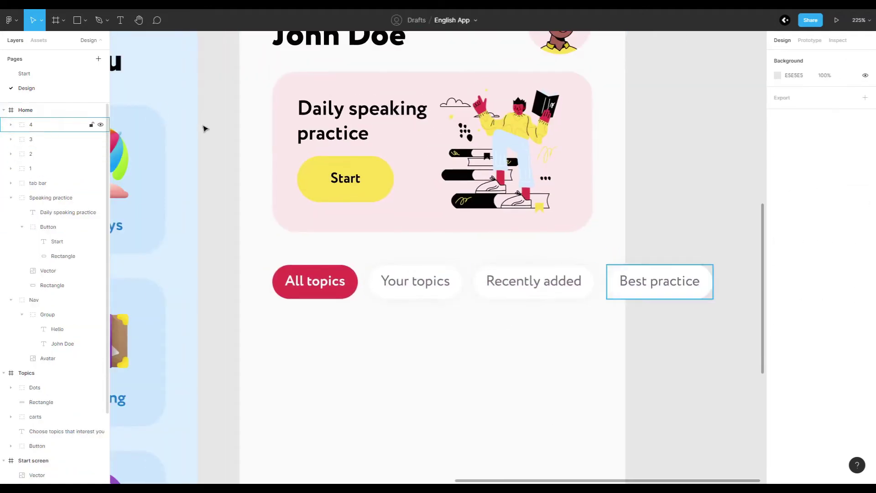
pyautogui.click(46, 125)
pyautogui.keyDown('shift'); pyautogui.click(58, 168); pyautogui.keyUp('shift')
pyautogui.hotkey('ctrl', 'g')
pyautogui.doubleClick(67, 126)
pyautogui.write('tabs')
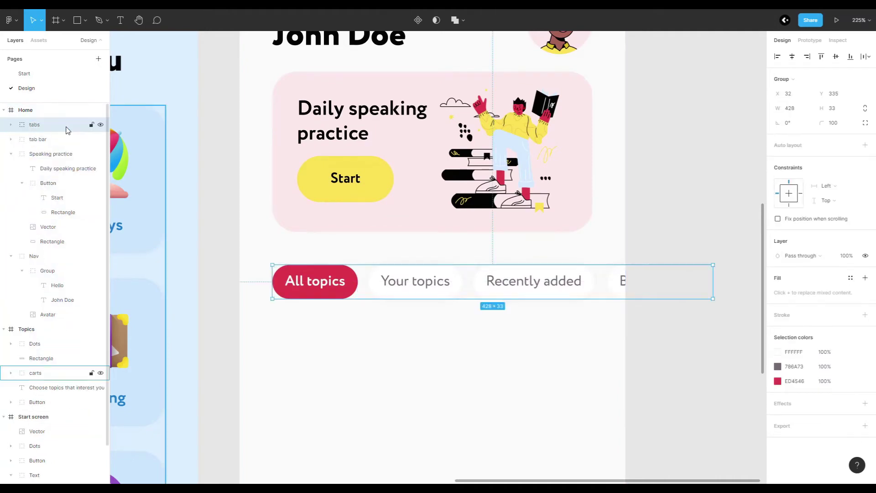
pyautogui.scroll(-5, 400, 297)
# Step: Copy the About myself and Holidays cards from Topics to below the tabs on Home
pyautogui.click(424, 299)
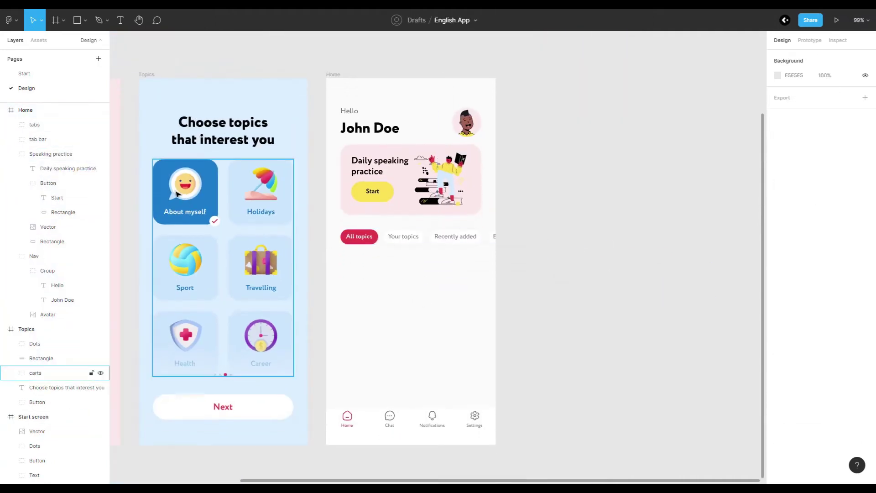
pyautogui.keyDown('ctrl'); pyautogui.click(185, 191); pyautogui.keyUp('ctrl')
pyautogui.hotkey('ctrl', 'c')
pyautogui.scroll(5, 435, 315)
pyautogui.hotkey('ctrl', 'v')
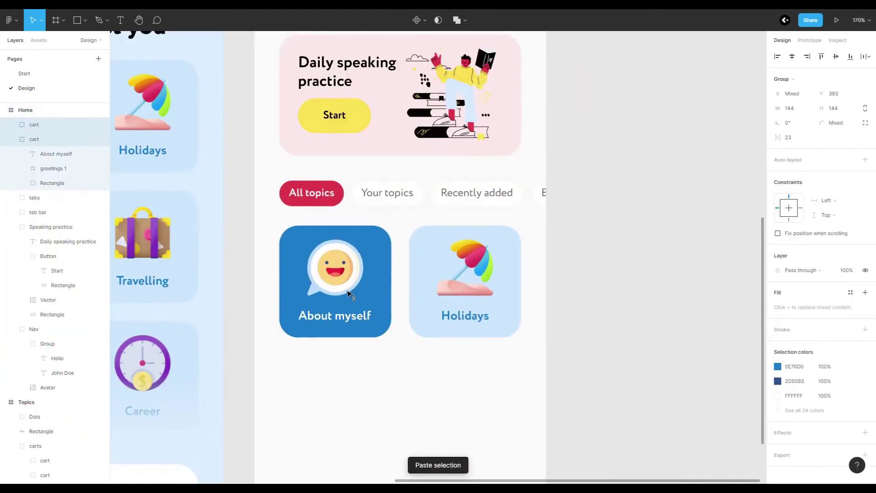
pyautogui.scroll(-5, 365, 205)
pyautogui.scroll(3, 370, 342)
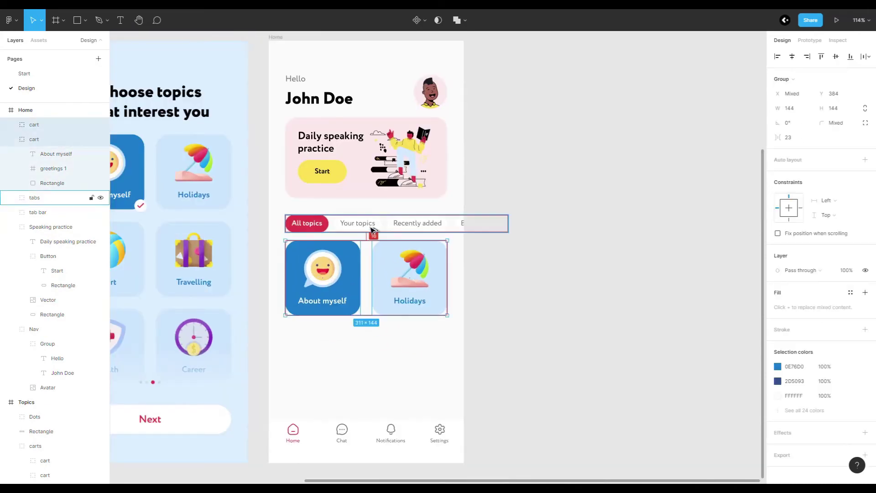
pyautogui.scroll(3, 349, 330)
pyautogui.scroll(-5, 422, 352)
# Step: Copy the Sport card onto Home beside the Holidays card
pyautogui.click(229, 287)
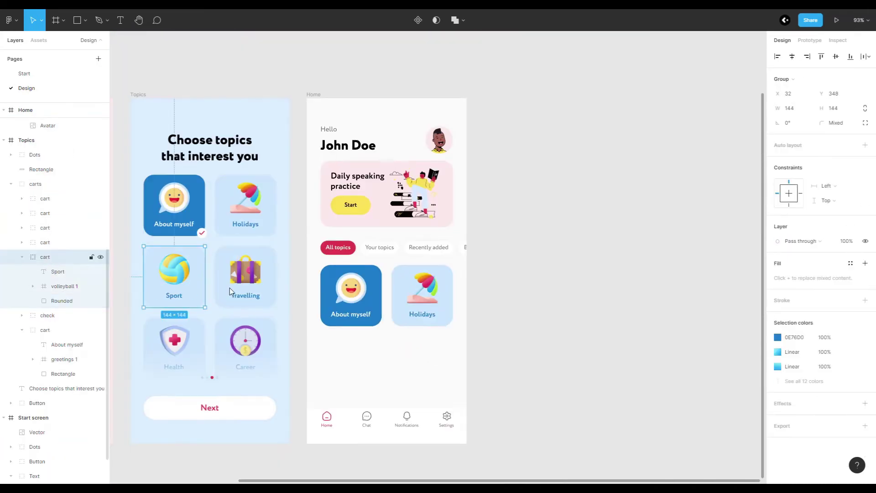
pyautogui.click(424, 296)
pyautogui.scroll(4, 446, 348)
pyautogui.hotkey('ctrl', 'v')
pyautogui.hotkey('shift', 'Right')
pyautogui.hotkey('shift', 'Right')
pyautogui.hotkey('shift', 'Right')
pyautogui.hotkey('shift', 'Right')
pyautogui.hotkey('shift', 'Right')
pyautogui.hotkey('shift', 'Right')
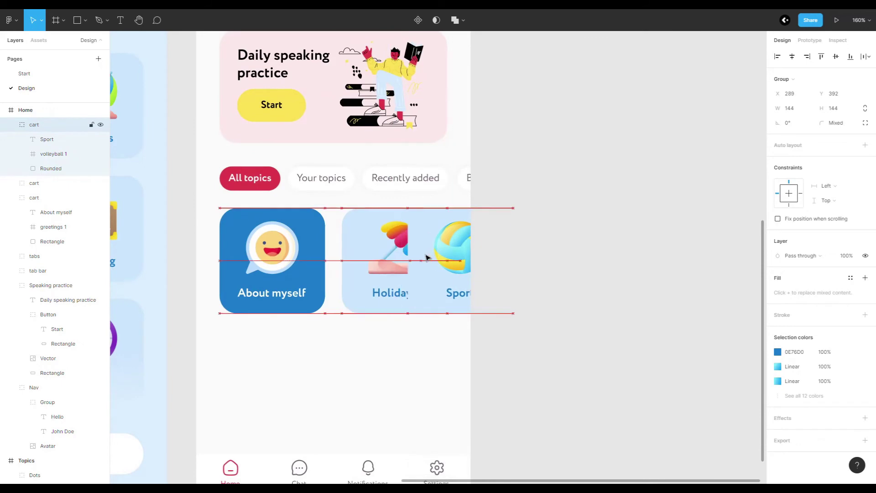
pyautogui.hotkey('shift', 'Right')
pyautogui.hotkey('shift', 'Right')
pyautogui.hotkey('shift', 'Right')
pyautogui.click(719, 137)
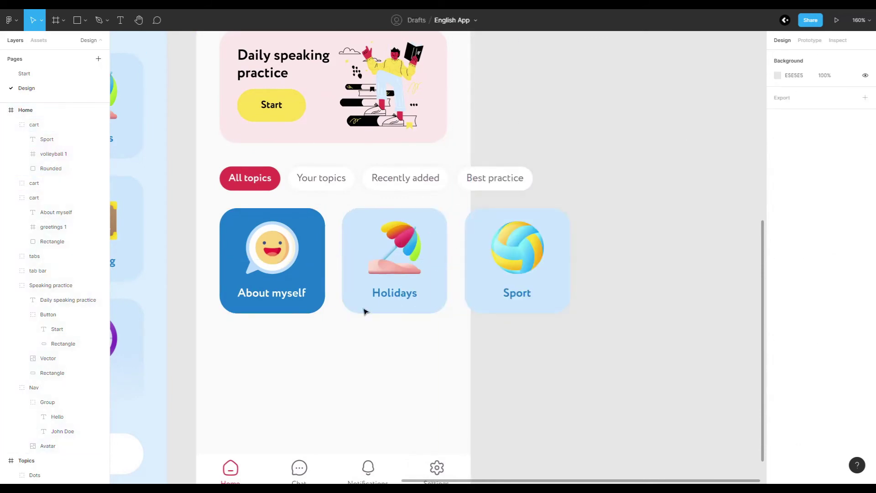
# Step: Make the card backgrounds white with a corner radius of 16
pyautogui.rightClick(350, 191)
pyautogui.press('Escape')
pyautogui.keyDown('ctrl'); pyautogui.click(274, 310); pyautogui.keyUp('ctrl')
pyautogui.hotkey('ctrl', 'alt', 'v')
pyautogui.press('Tab')
pyautogui.hotkey('ctrl', 'alt', 'v')
pyautogui.press('Tab')
pyautogui.hotkey('ctrl', 'alt', 'v')
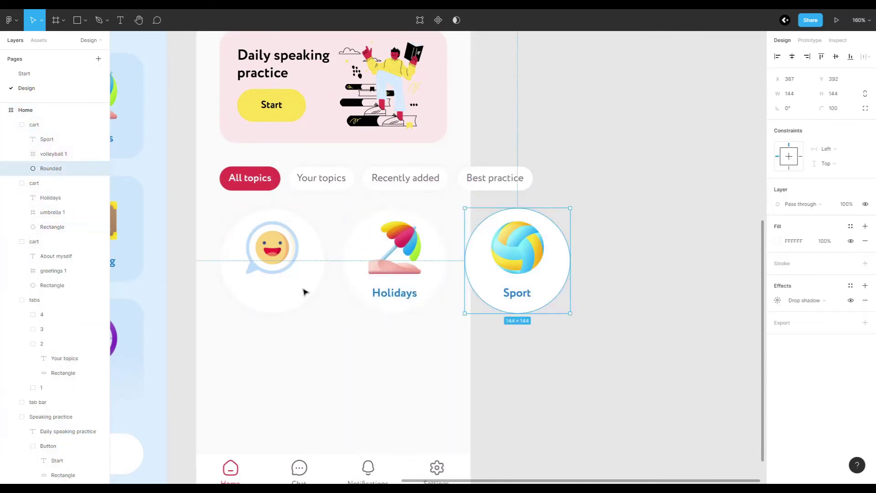
pyautogui.keyDown('shift'); pyautogui.click(305, 276); pyautogui.keyUp('shift')
pyautogui.tripleClick(833, 108)
pyautogui.write('16')
pyautogui.press('Return')
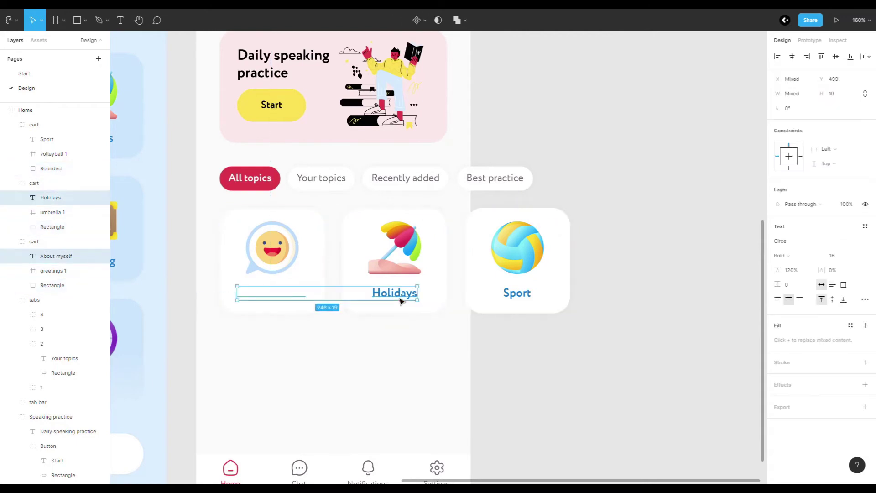
# Step: Set the About myself, Holidays and Sport labels to black
pyautogui.moveTo(230, 287); pyautogui.dragTo(538, 297)
pyautogui.click(778, 400)
pyautogui.click(297, 295)
pyautogui.click(778, 340)
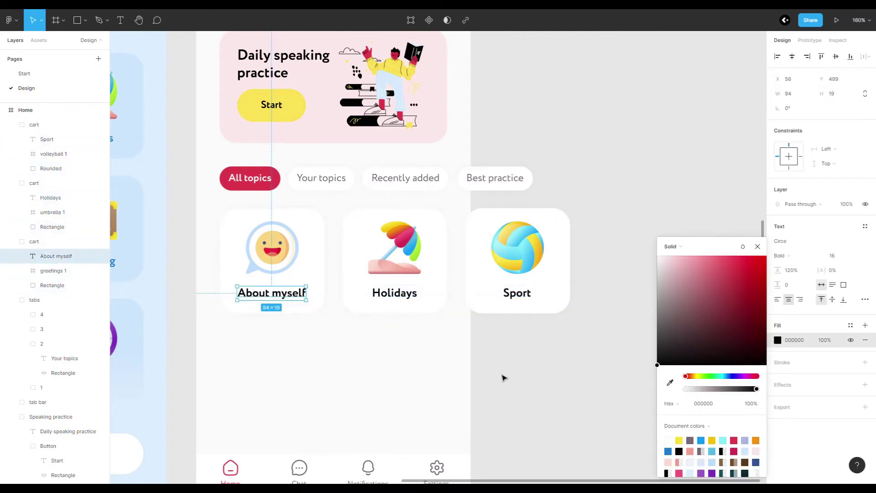
pyautogui.press('Escape')
pyautogui.scroll(-5, 303, 363)
pyautogui.scroll(2, 378, 338)
# Step: Group the cards with the tabs row and name the group 'topics'
pyautogui.click(302, 270)
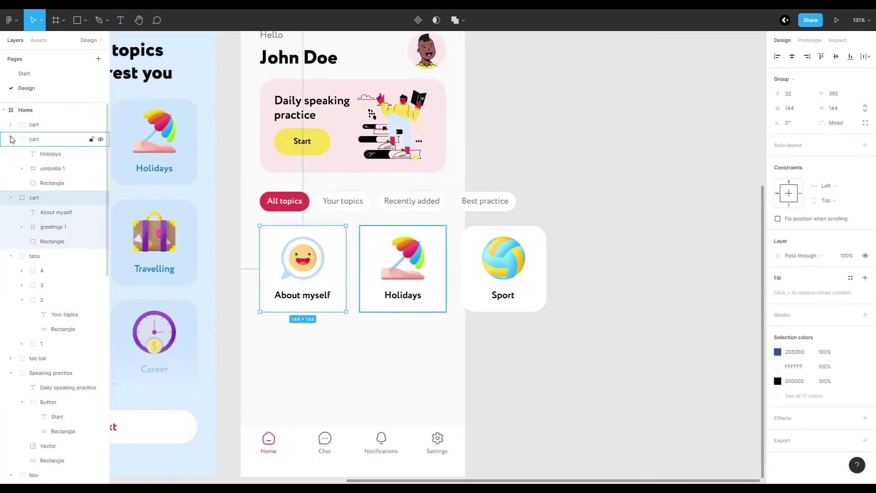
pyautogui.click(32, 169)
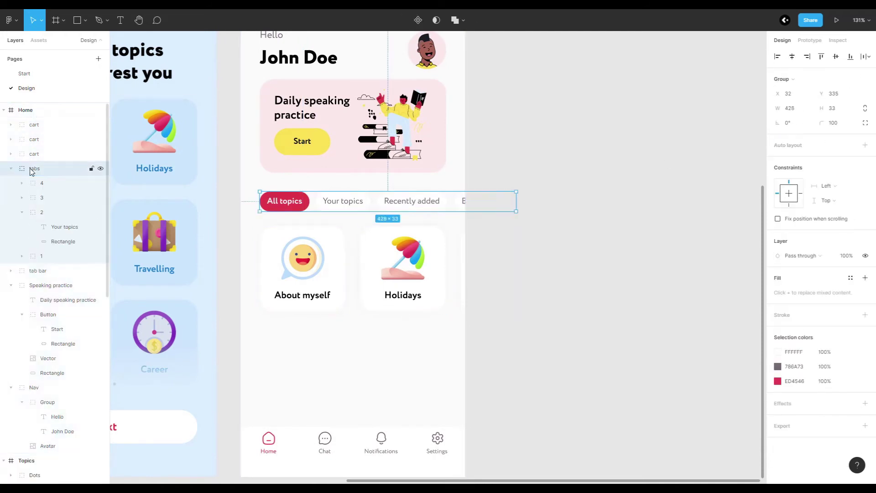
pyautogui.keyDown('shift'); pyautogui.click(39, 125); pyautogui.keyUp('shift')
pyautogui.hotkey('ctrl', 'g')
pyautogui.doubleClick(41, 125)
pyautogui.write('topics')
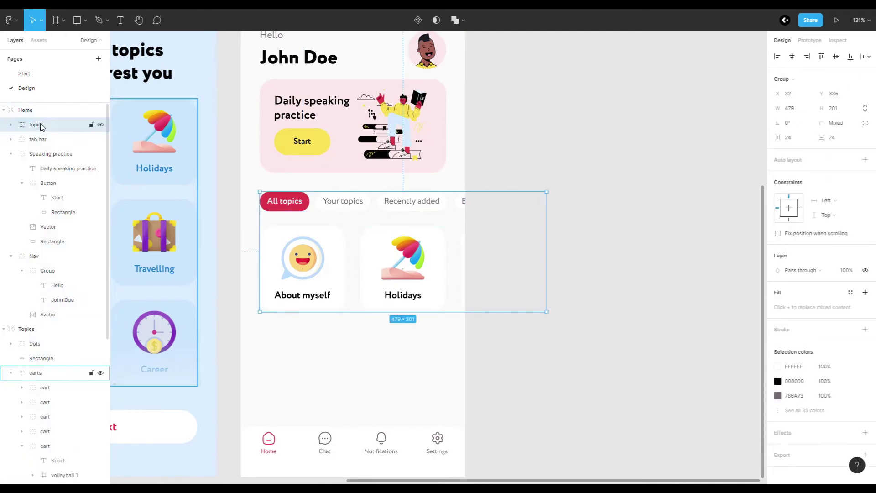
pyautogui.scroll(-2, 380, 229)
pyautogui.scroll(-3, 380, 196)
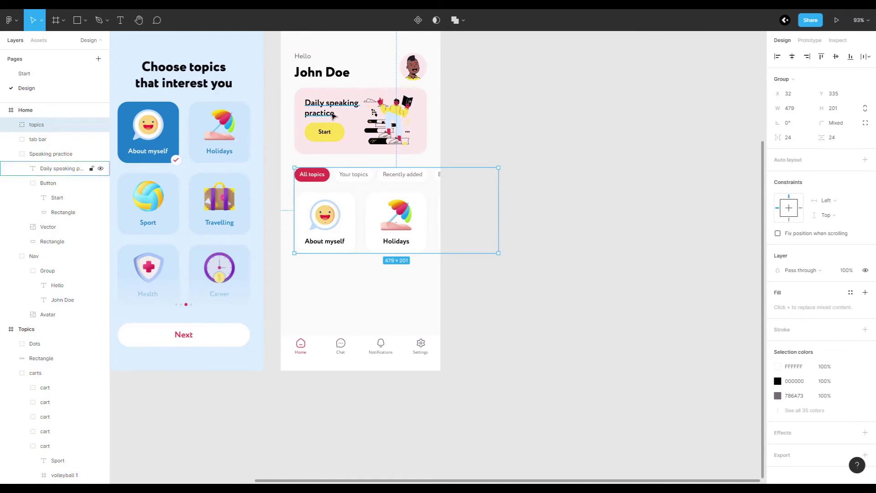
# Step: Paste a copy of the Daily speaking practice heading below the cards
pyautogui.press('Escape')
pyautogui.scroll(3, 352, 331)
pyautogui.hotkey('ctrl', 'v')
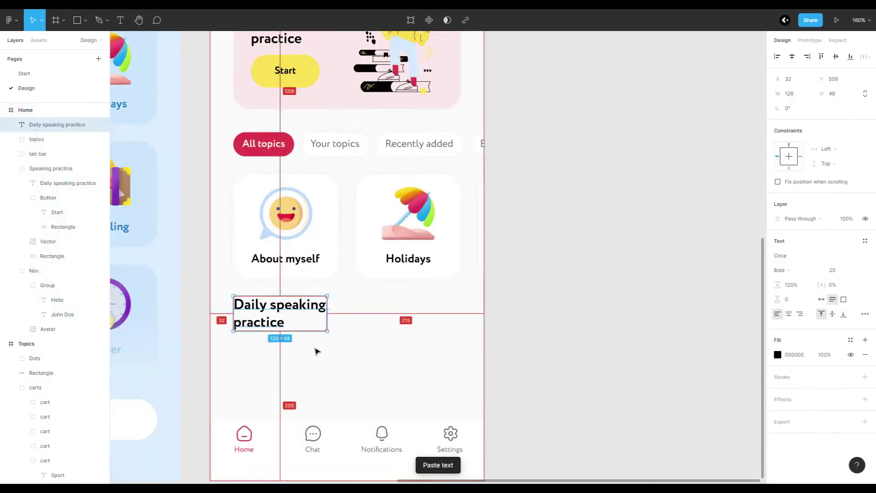
# Step: Move the pasted heading down slightly and retype it as 'Complete course'
pyautogui.moveTo(290, 304); pyautogui.dragTo(290, 311)
pyautogui.doubleClick(290, 311)
pyautogui.write('Comple')
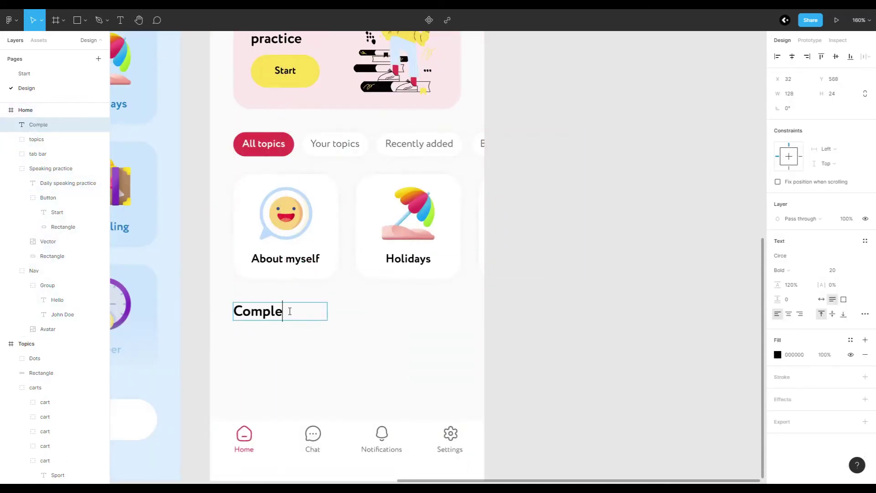
pyautogui.press('Escape')
pyautogui.press('Escape')
pyautogui.scroll(-2, 362, 347)
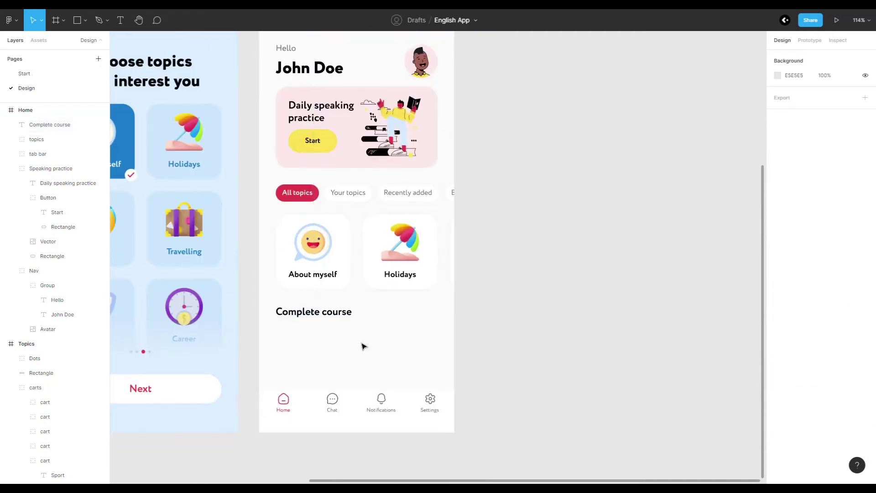
pyautogui.scroll(1, 346, 306)
# Step: Draw a 311×86 rectangle under the heading and fill it light blue
pyautogui.moveTo(266, 290); pyautogui.dragTo(454, 317)
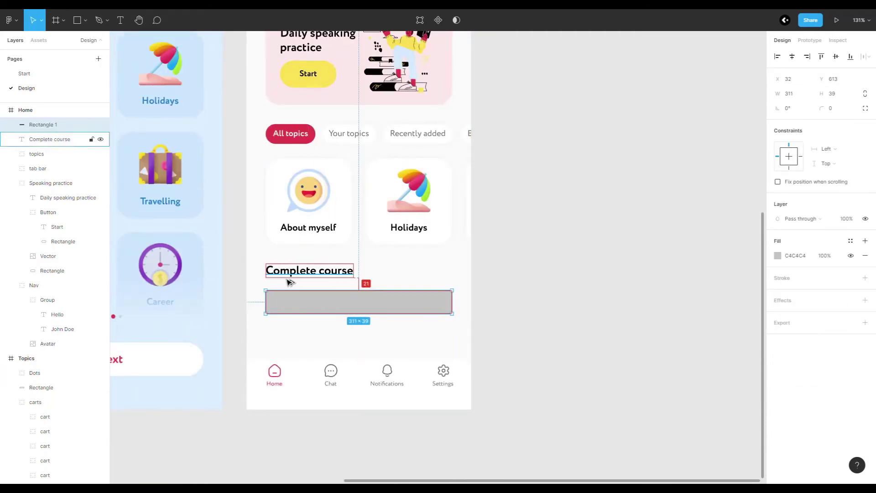
pyautogui.click(519, 317)
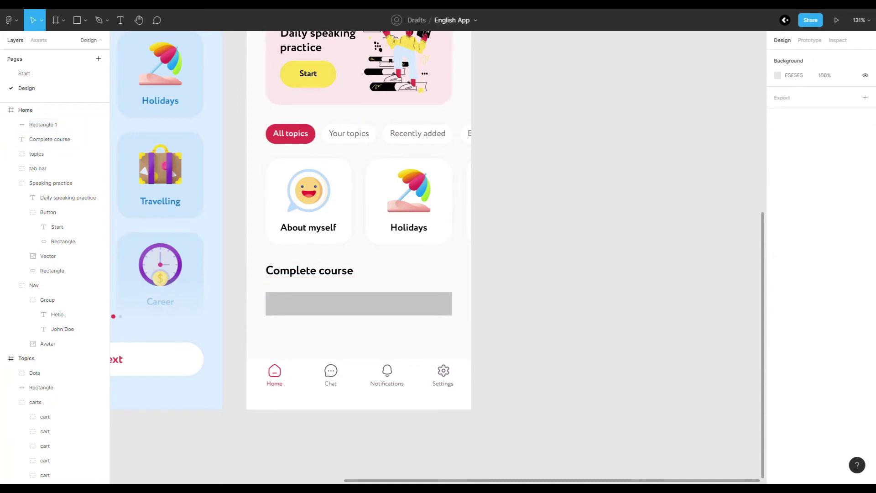
pyautogui.click(365, 313)
pyautogui.moveTo(377, 316); pyautogui.dragTo(380, 336)
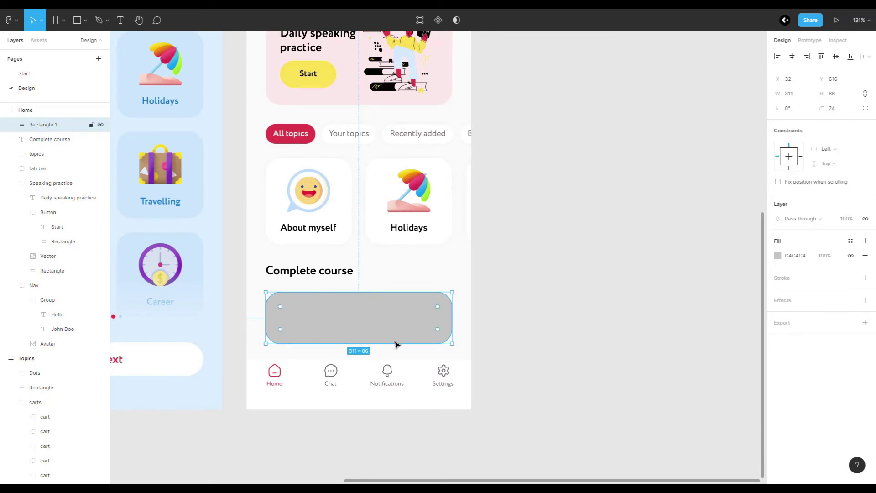
pyautogui.press('i')
pyautogui.click(254, 178)
# Step: Paste a copied card label and centre it in the blue card as 'Basic'
pyautogui.press('Escape')
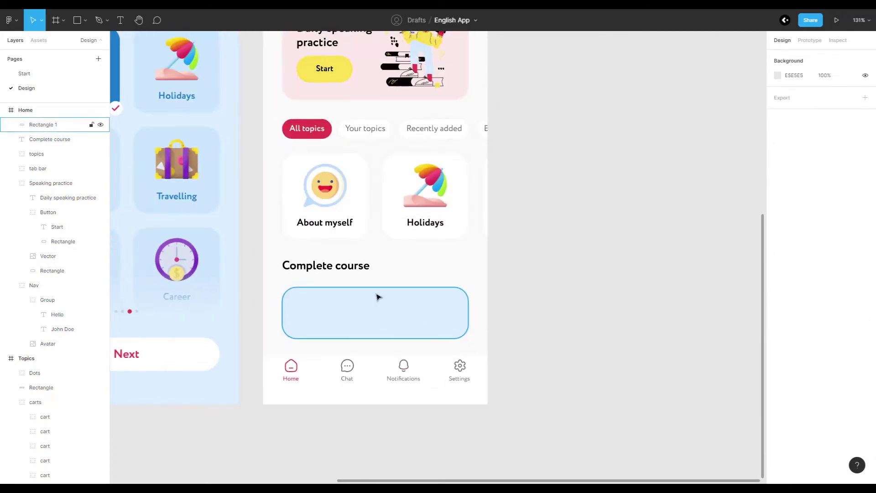
pyautogui.hotkey('ctrl', 'v')
pyautogui.moveTo(325, 222); pyautogui.dragTo(388, 292)
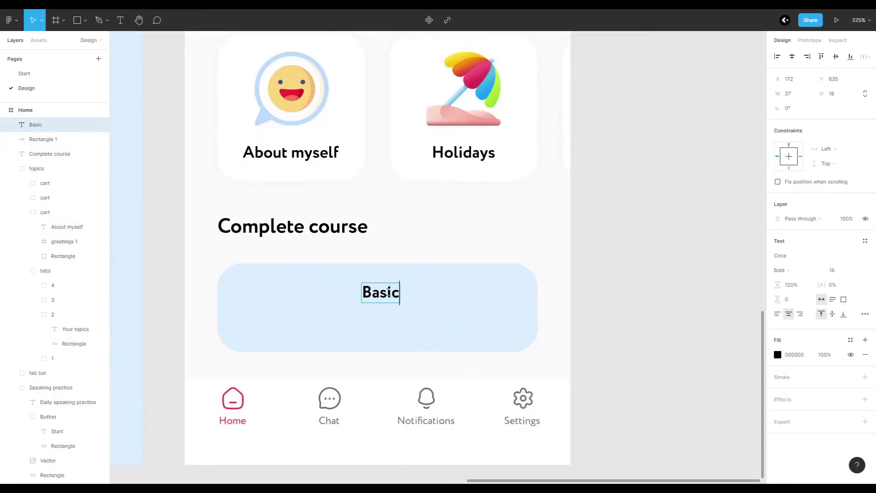
# Step: Add a small grey '12 lessons' subtitle aligned just under the Basic label
pyautogui.press('Escape')
pyautogui.click(411, 310)
pyautogui.scroll(3, 411, 312)
pyautogui.hotkey('ctrl', 'v')
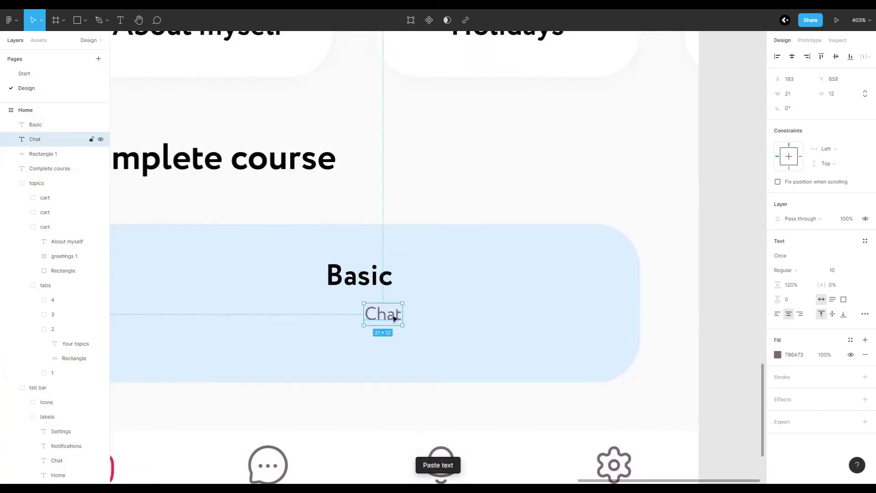
pyautogui.write('s')
pyautogui.press('Escape')
pyautogui.scroll(-2, 393, 314)
pyautogui.moveTo(423, 313); pyautogui.dragTo(408, 312)
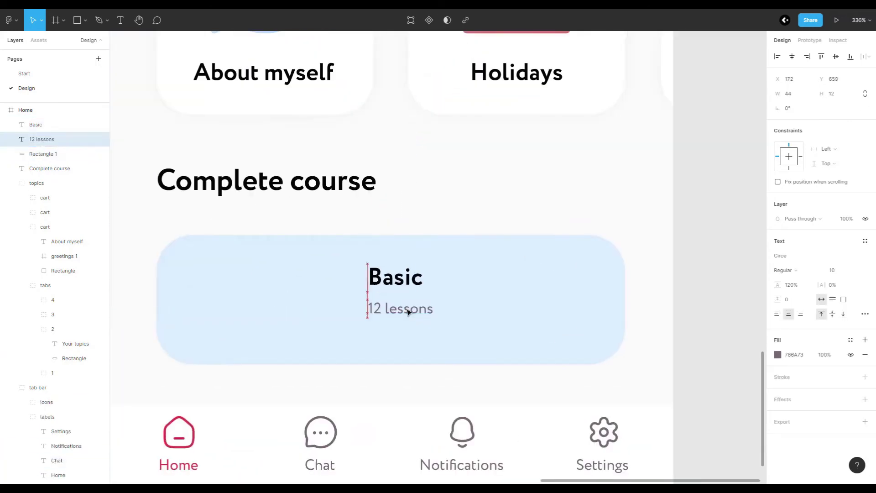
pyautogui.press('Up')
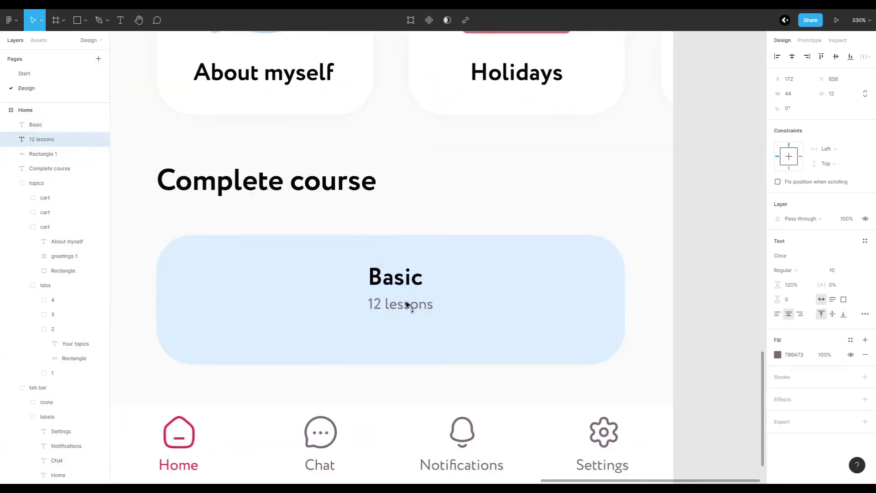
pyautogui.press('Escape')
# Step: Paste the illustration onto the card's left side and resize it to 116×116
pyautogui.scroll(-3, 408, 281)
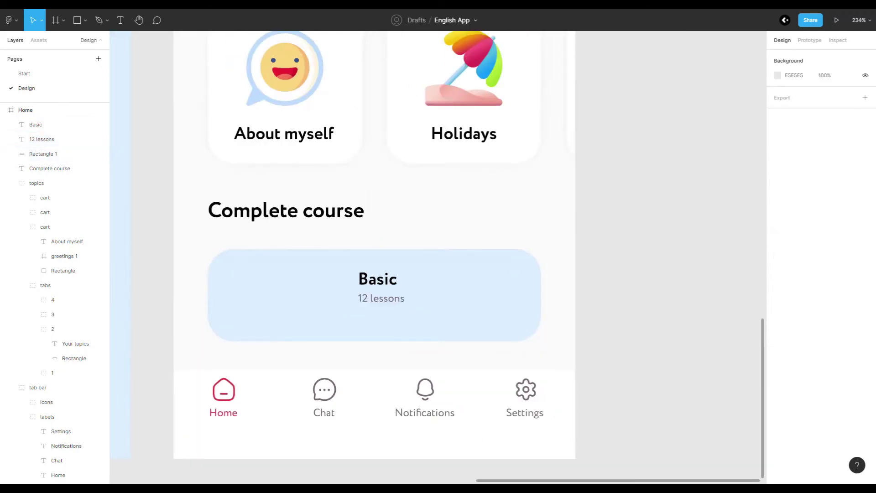
pyautogui.scroll(-1, 381, 313)
pyautogui.scroll(-5, 381, 313)
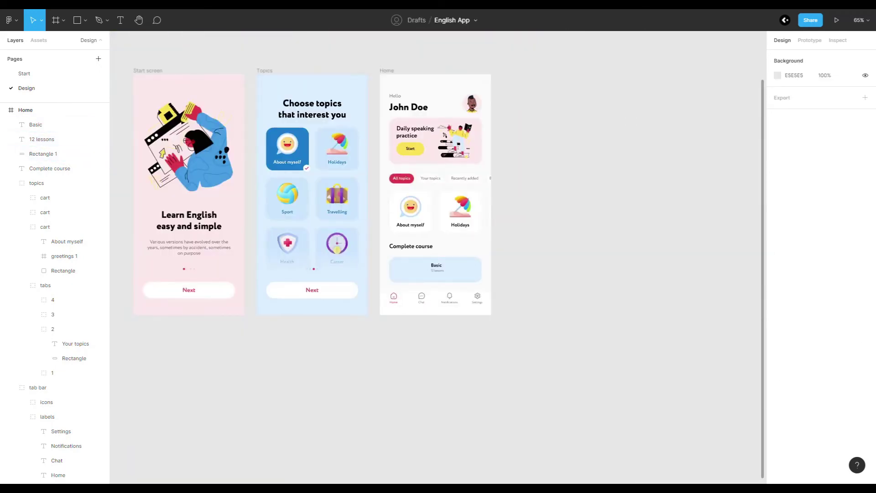
pyautogui.scroll(5, 439, 280)
pyautogui.click(440, 280)
pyautogui.hotkey('ctrl', 'v')
pyautogui.scroll(-6, 430, 297)
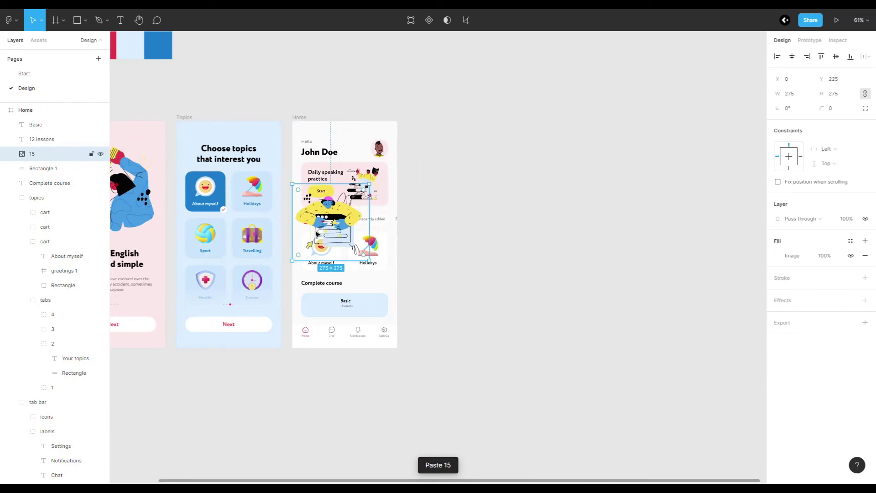
pyautogui.scroll(3, 316, 234)
pyautogui.moveTo(316, 234); pyautogui.dragTo(320, 382)
pyautogui.moveTo(420, 274); pyautogui.dragTo(352, 350)
pyautogui.scroll(4, 352, 351)
pyautogui.moveTo(394, 286)
pyautogui.mouseDown()
pyautogui.moveTo(414, 260)
pyautogui.moveTo(381, 284)
pyautogui.mouseUp()
pyautogui.moveTo(327, 366)
pyautogui.mouseDown()
pyautogui.moveTo(335, 349)
pyautogui.moveTo(310, 363)
pyautogui.mouseUp()
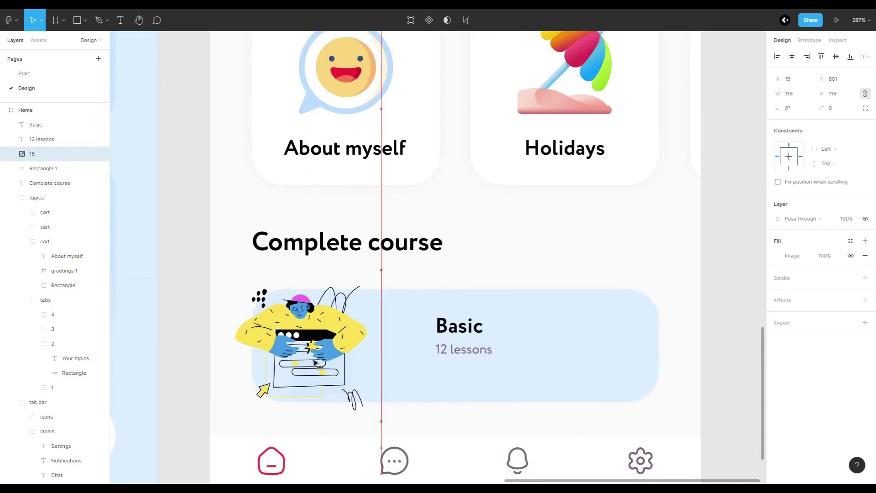
pyautogui.scroll(-5, 310, 363)
pyautogui.moveTo(236, 358); pyautogui.dragTo(236, 364)
pyautogui.scroll(3, 324, 383)
# Step: Shift the Basic and 12 lessons text left toward the illustration
pyautogui.click(325, 383)
pyautogui.click(413, 289)
pyautogui.keyDown('shift'); pyautogui.click(415, 314); pyautogui.keyUp('shift')
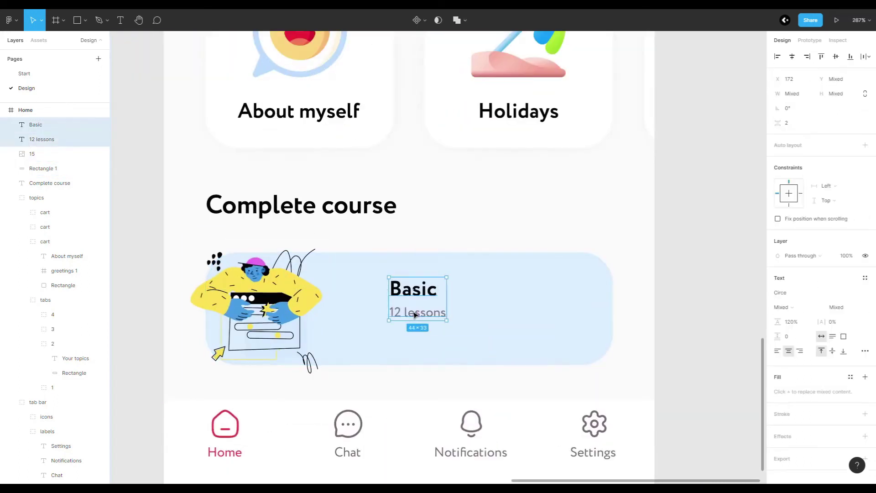
pyautogui.hotkey('shift', 'Left')
pyautogui.hotkey('shift', 'Left')
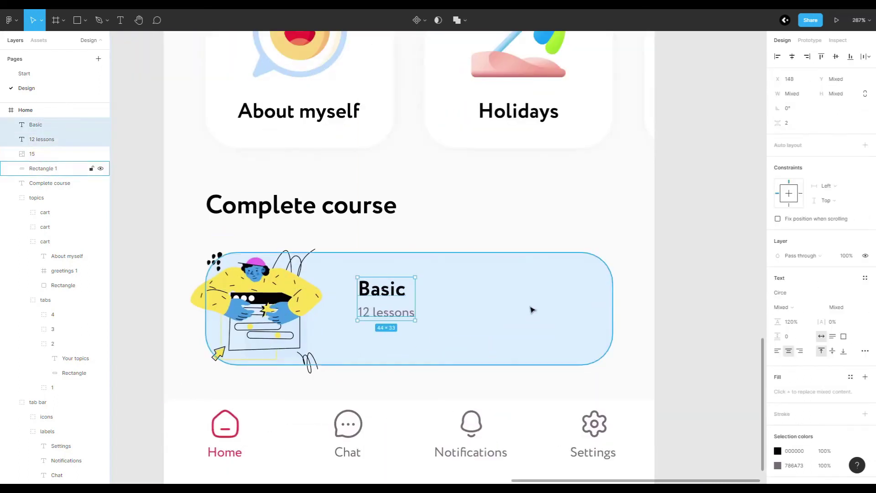
pyautogui.press('Escape')
# Step: Draw a thin grey bar under the 12 lessons text
pyautogui.scroll(-1, 456, 299)
pyautogui.click(343, 307)
pyautogui.press('r')
pyautogui.moveTo(332, 309)
pyautogui.mouseDown()
pyautogui.moveTo(559, 324)
pyautogui.moveTo(334, 316)
pyautogui.mouseUp()
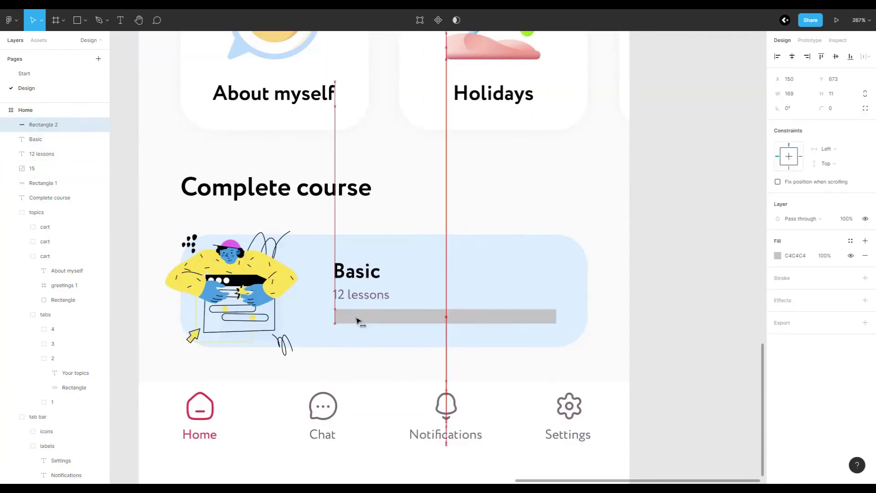
# Step: Align the grey bar with the text, set its height to 8, and duplicate it
pyautogui.moveTo(560, 316); pyautogui.dragTo(544, 316)
pyautogui.scroll(5, 540, 315)
pyautogui.scroll(-5, 540, 316)
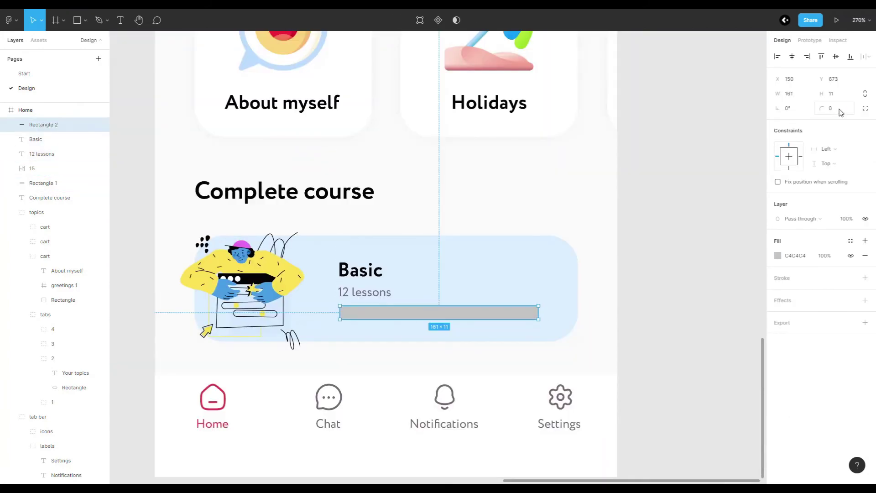
pyautogui.write('1008')
pyautogui.press('Return')
pyautogui.scroll(3, 465, 326)
pyautogui.hotkey('ctrl', 'd')
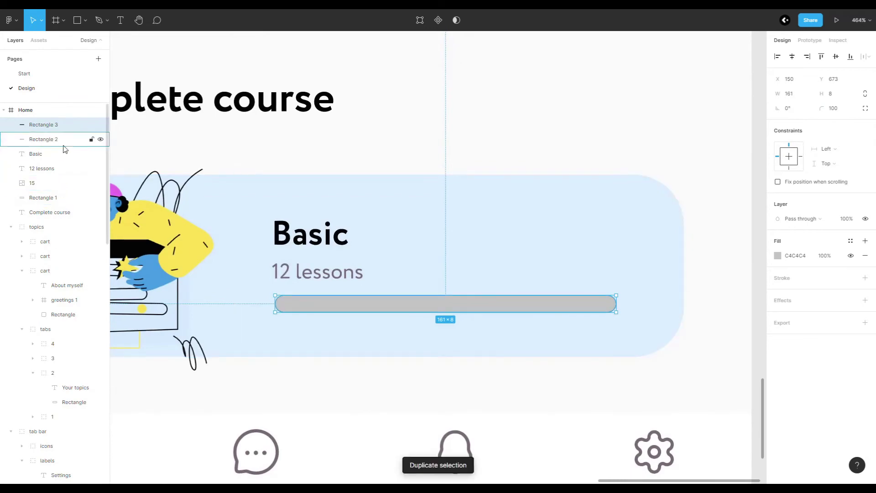
# Step: Give the progress track height 8 and a light-blue fill sampled from the card
pyautogui.doubleClick(41, 125)
pyautogui.press('BackSpace')
pyautogui.press('BackSpace')
pyautogui.scroll(-4, 526, 303)
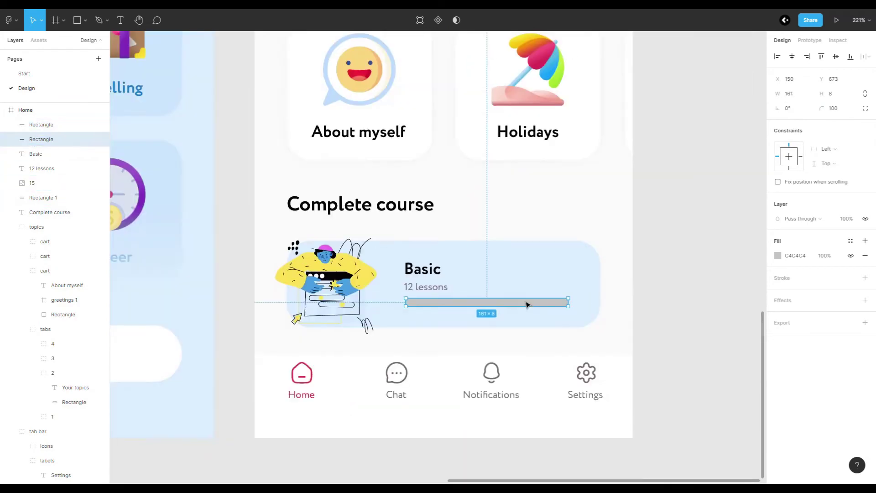
pyautogui.press('i')
pyautogui.scroll(2, 494, 311)
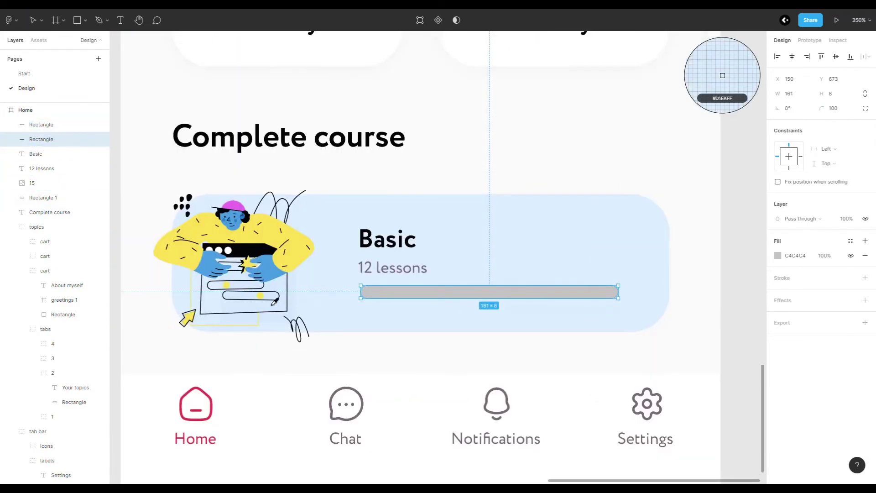
pyautogui.scroll(-3, 417, 270)
pyautogui.scroll(3, 384, 294)
pyautogui.click(294, 253)
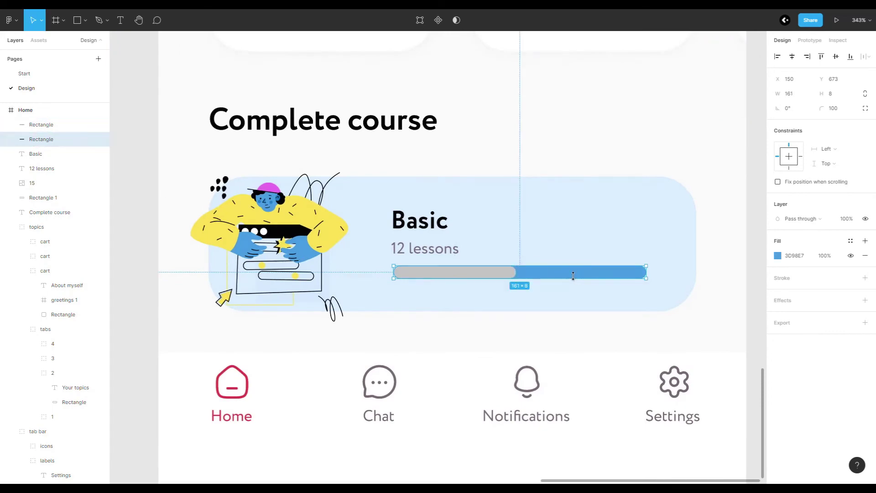
# Step: Colour the shorter fill bar yellow, sampled from the illustration
pyautogui.click(415, 271)
pyautogui.press('i')
pyautogui.scroll(-3, 412, 273)
pyautogui.scroll(3, 412, 272)
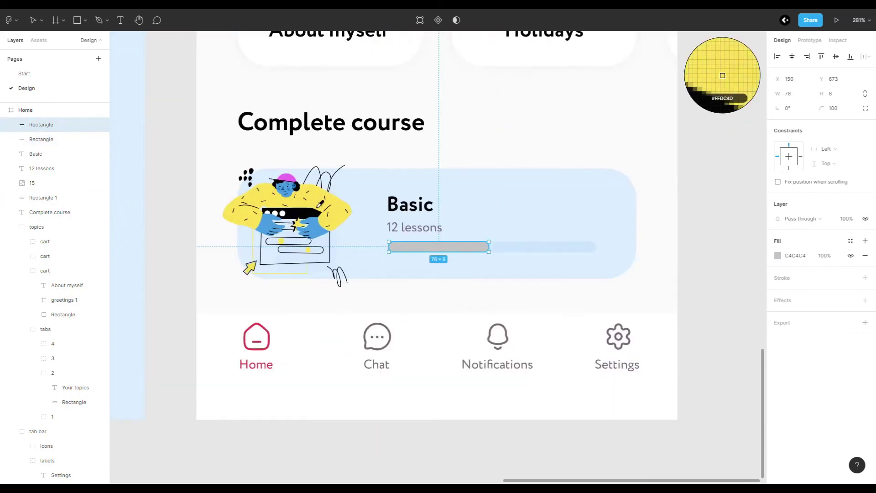
pyautogui.click(320, 204)
pyautogui.scroll(-3, 501, 286)
pyautogui.scroll(3, 540, 322)
# Step: Group the track and fill bar as 'indicator' and nudge it down slightly
pyautogui.click(440, 278)
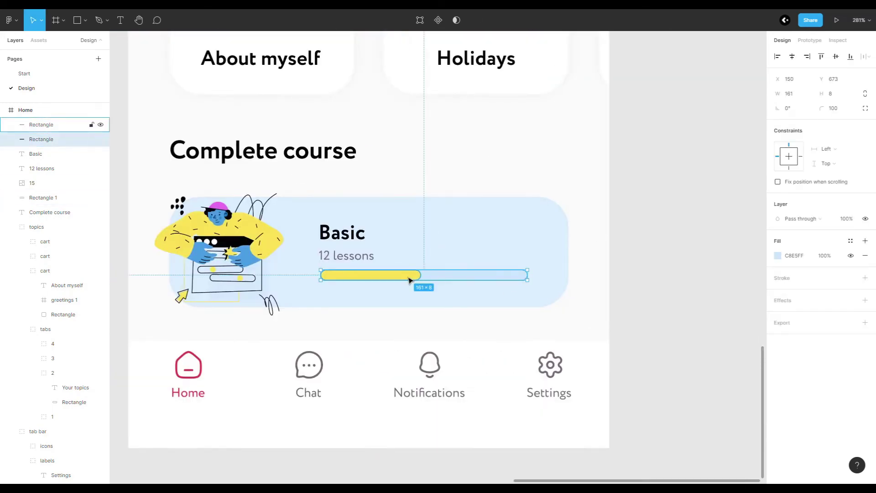
pyautogui.keyDown('shift'); pyautogui.click(41, 125); pyautogui.keyUp('shift')
pyautogui.hotkey('ctrl', 'g')
pyautogui.doubleClick(39, 124)
pyautogui.write('indicat')
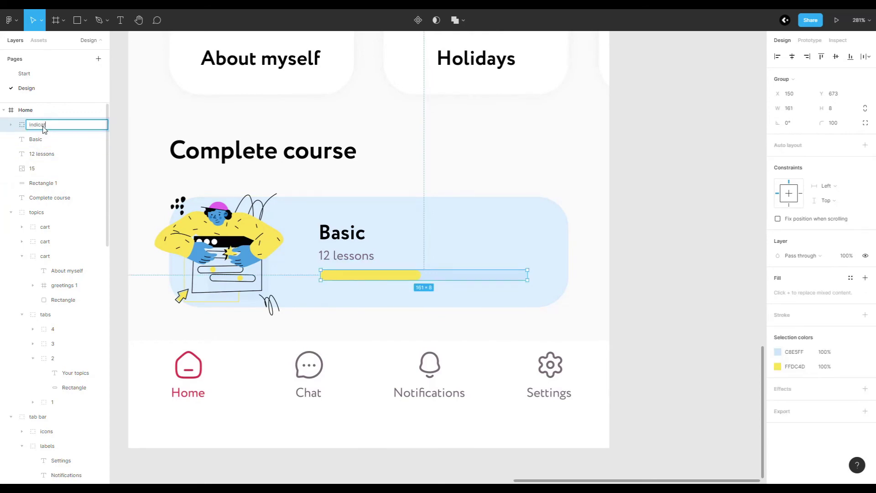
pyautogui.write('or')
pyautogui.press('Return')
pyautogui.press('Down')
pyautogui.press('Down')
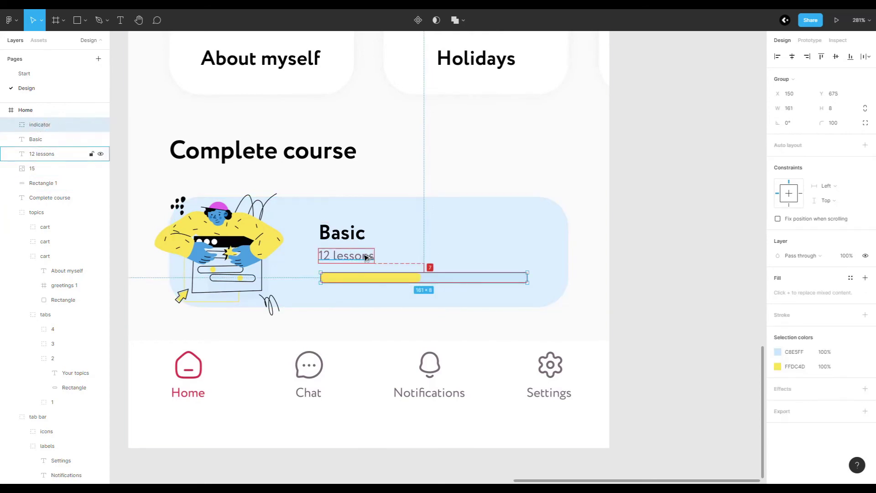
# Step: Group the indicator with the card background and text into one Basic course card
pyautogui.click(365, 258)
pyautogui.click(590, 201)
pyautogui.scroll(-5, 591, 201)
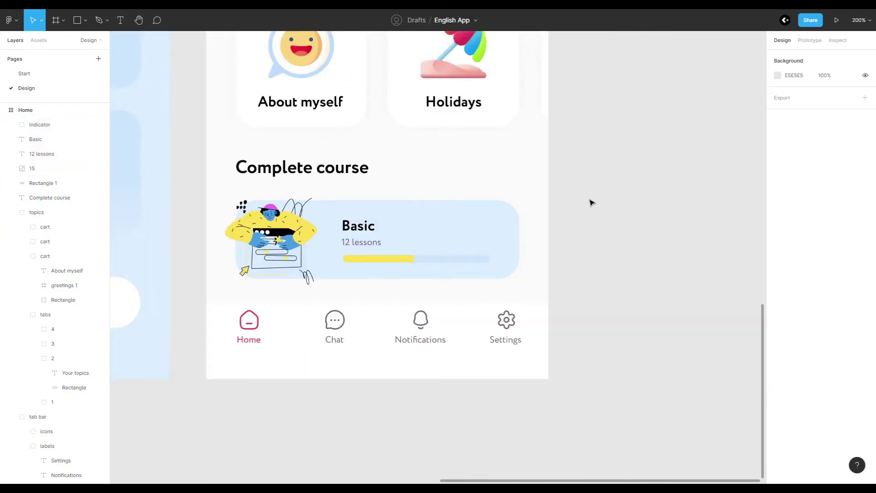
pyautogui.scroll(3, 483, 245)
pyautogui.scroll(-5, 567, 327)
pyautogui.scroll(5, 370, 325)
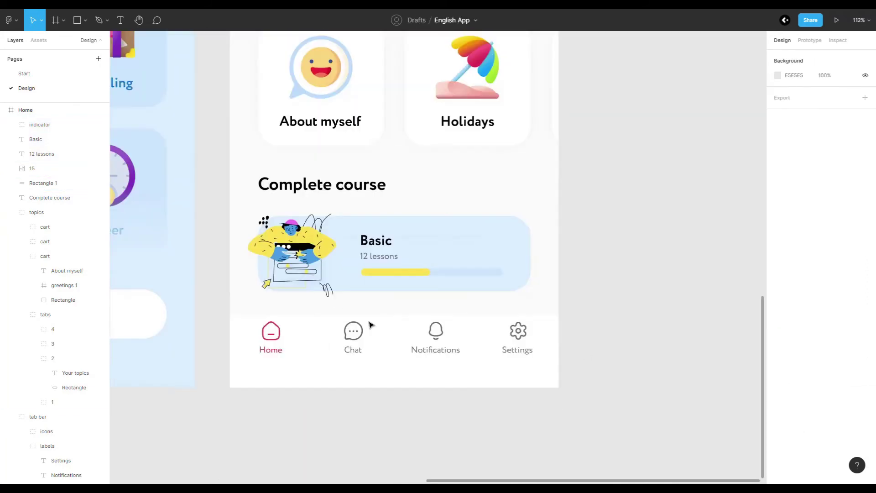
pyautogui.click(42, 183)
pyautogui.keyDown('shift'); pyautogui.click(50, 126); pyautogui.keyUp('shift')
pyautogui.hotkey('ctrl', 'g')
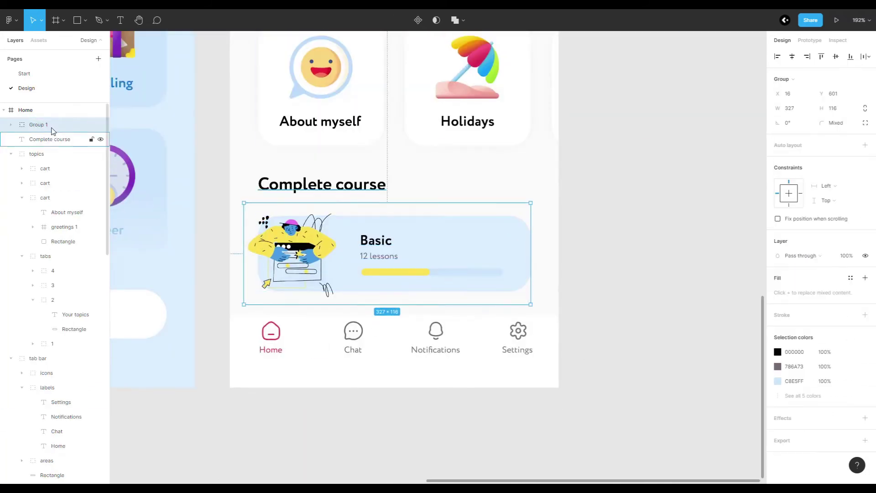
pyautogui.write('cart')
# Step: Draw a full-width rectangle strip just above the Home tab bar
pyautogui.click(564, 315)
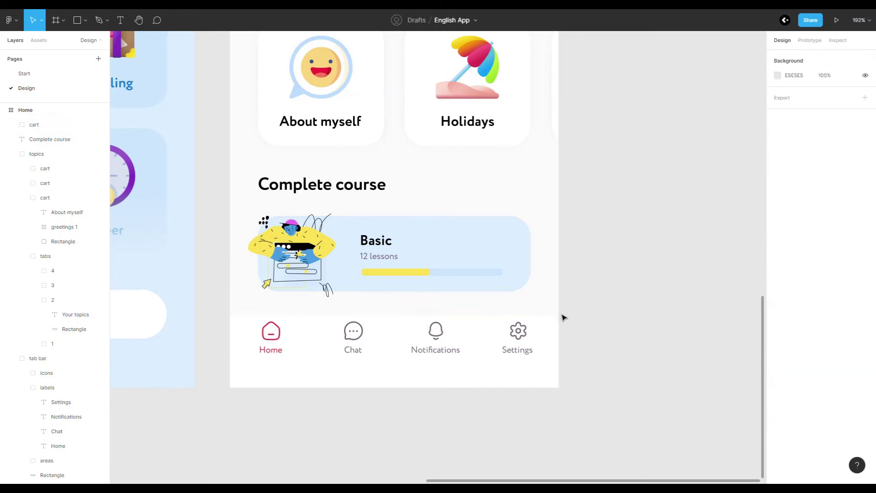
pyautogui.press('r')
pyautogui.moveTo(558, 313); pyautogui.dragTo(230, 296)
pyautogui.moveTo(439, 296); pyautogui.dragTo(432, 261)
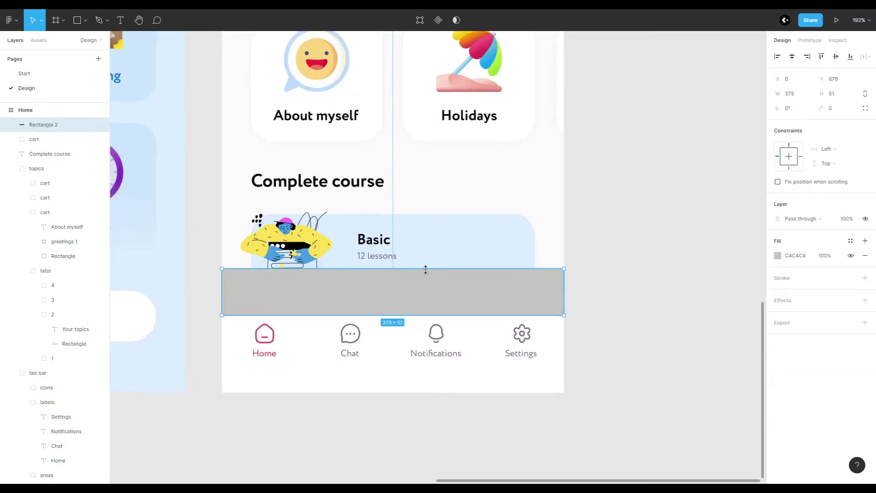
pyautogui.scroll(5, 434, 269)
pyautogui.scroll(-3, 434, 267)
pyautogui.scroll(5, 433, 262)
pyautogui.scroll(-5, 433, 261)
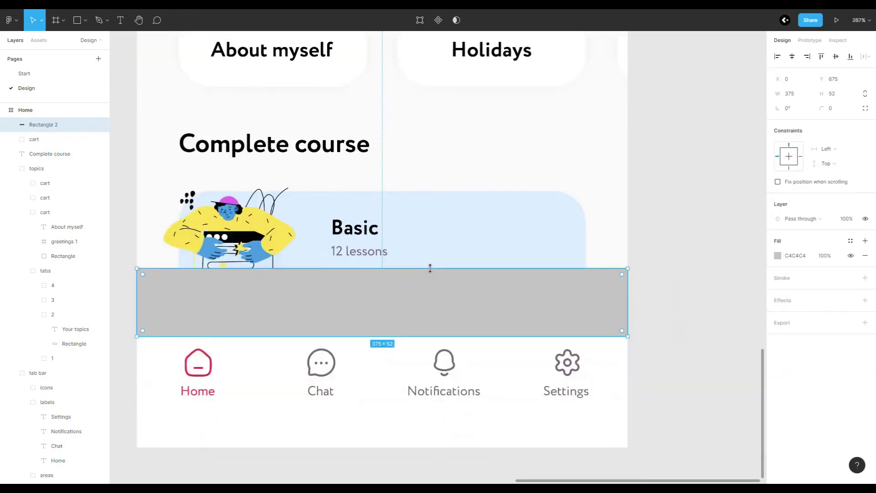
# Step: Fill the strip with a linear gradient from FAFAFA to 0% opacity
pyautogui.click(777, 256)
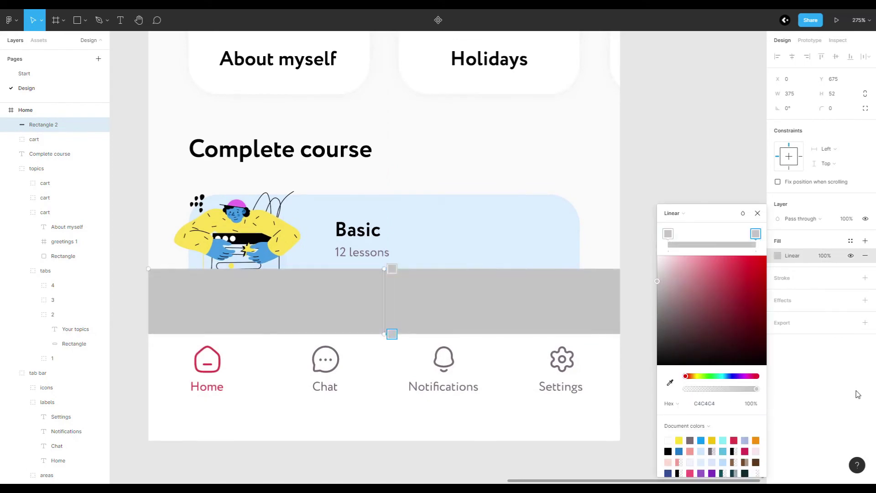
pyautogui.press('i')
pyautogui.click(722, 66)
pyautogui.moveTo(754, 387); pyautogui.dragTo(631, 390)
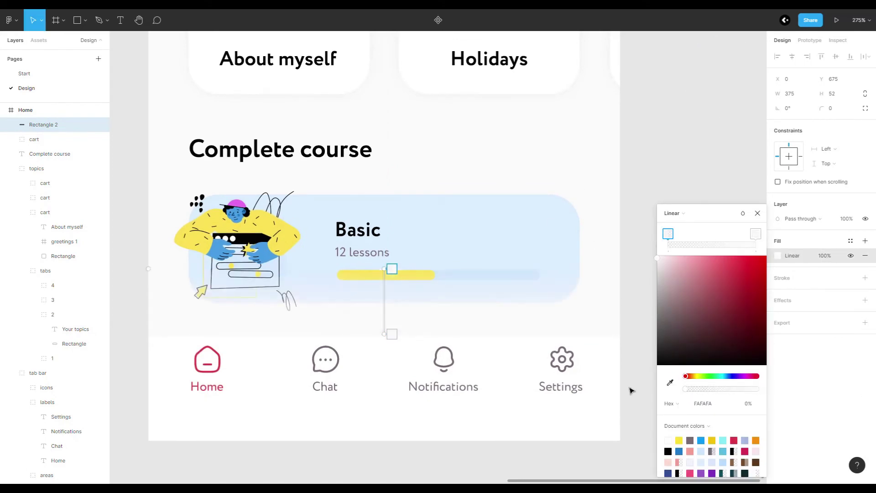
pyautogui.click(757, 215)
# Step: Stretch the fade strip taller over the card and name its layer 'Rectangle'
pyautogui.scroll(3, 483, 255)
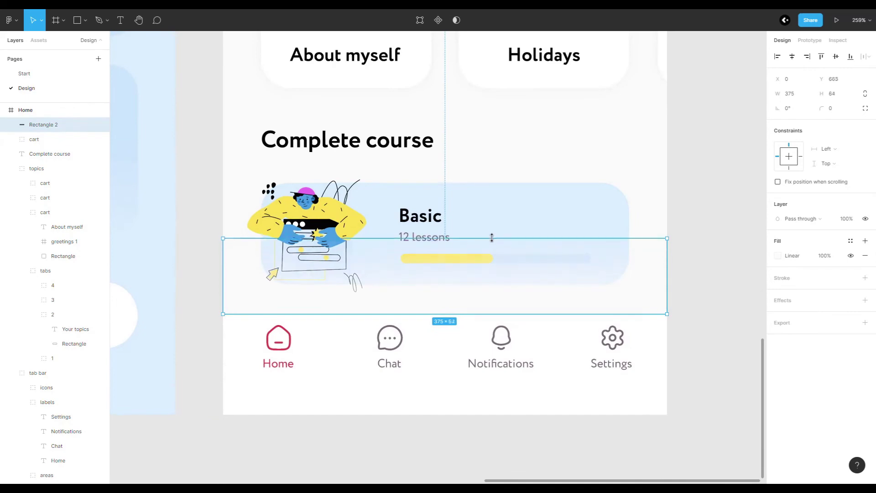
pyautogui.moveTo(492, 238); pyautogui.dragTo(490, 232)
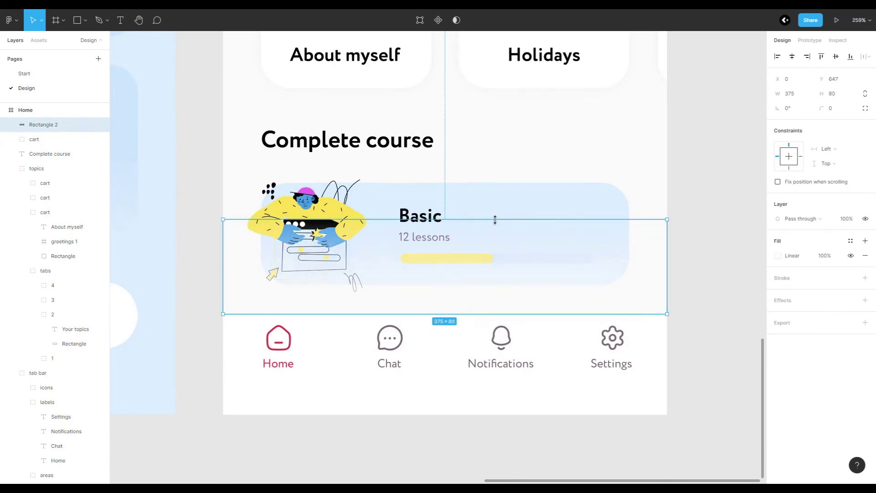
pyautogui.scroll(-3, 600, 217)
pyautogui.scroll(-3, 393, 256)
pyautogui.scroll(-3, 392, 256)
pyautogui.doubleClick(58, 125)
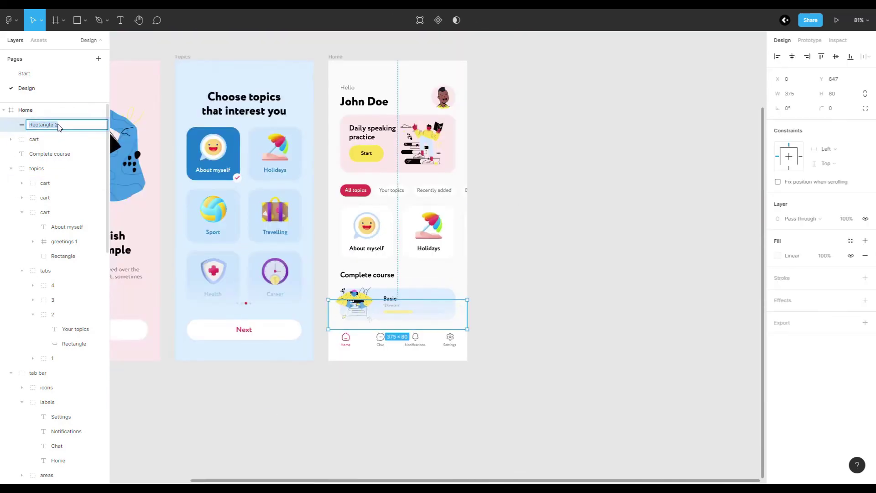
pyautogui.write('Rectangle')
pyautogui.press('Return')
# Step: Collapse the layer groups and dismiss the Holidays card's context menu unused
pyautogui.click(11, 168)
pyautogui.press('Escape')
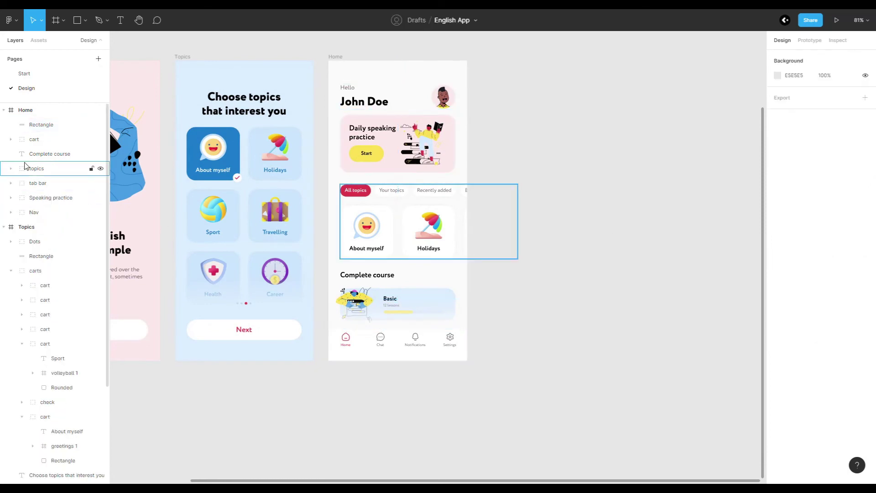
pyautogui.scroll(5, 509, 335)
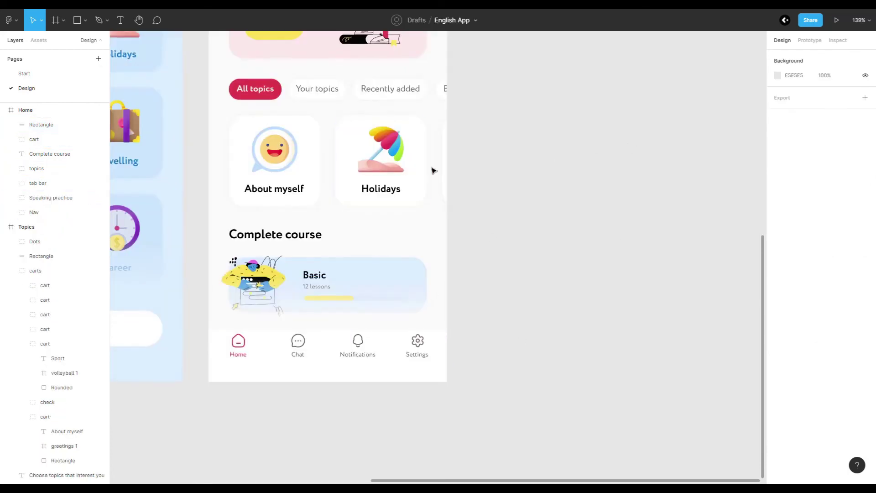
pyautogui.rightClick(407, 154)
pyautogui.press('Escape')
pyautogui.click(336, 409)
# Step: Give the tab bar background rectangle a drop shadow with blur 24
pyautogui.scroll(2, 336, 409)
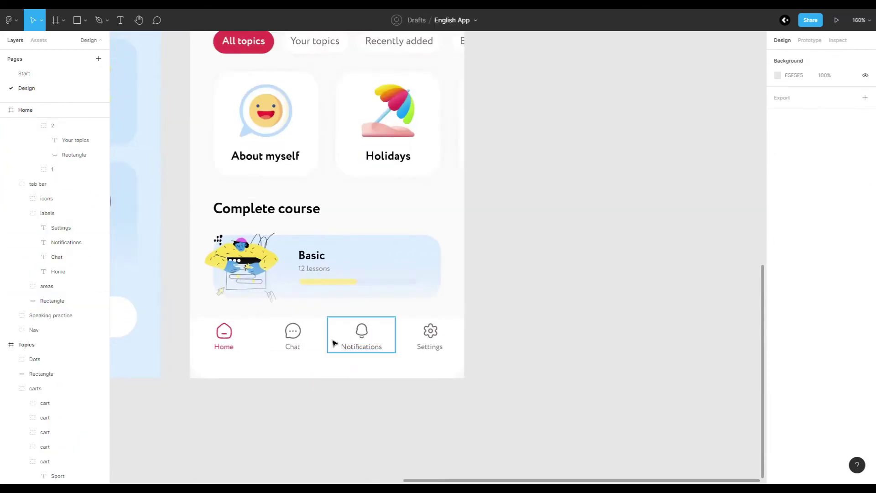
pyautogui.moveTo(333, 343); pyautogui.dragTo(247, 338)
pyautogui.click(91, 301)
pyautogui.click(205, 364)
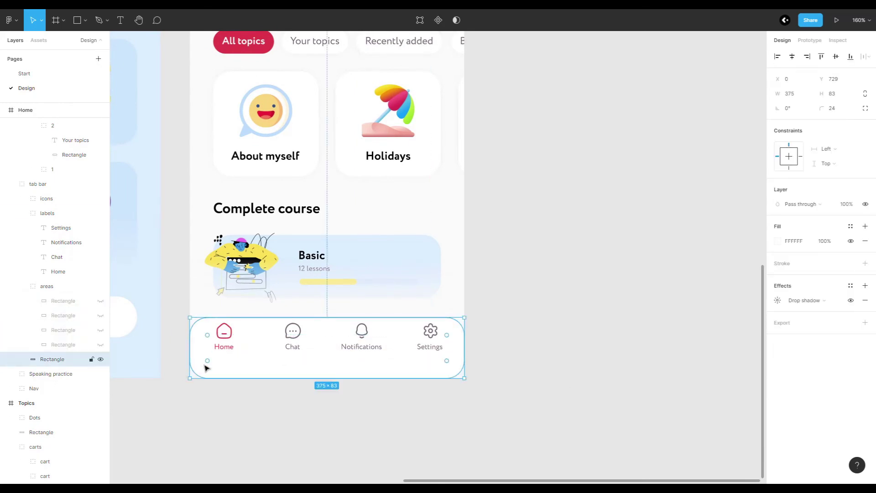
pyautogui.scroll(5, 433, 365)
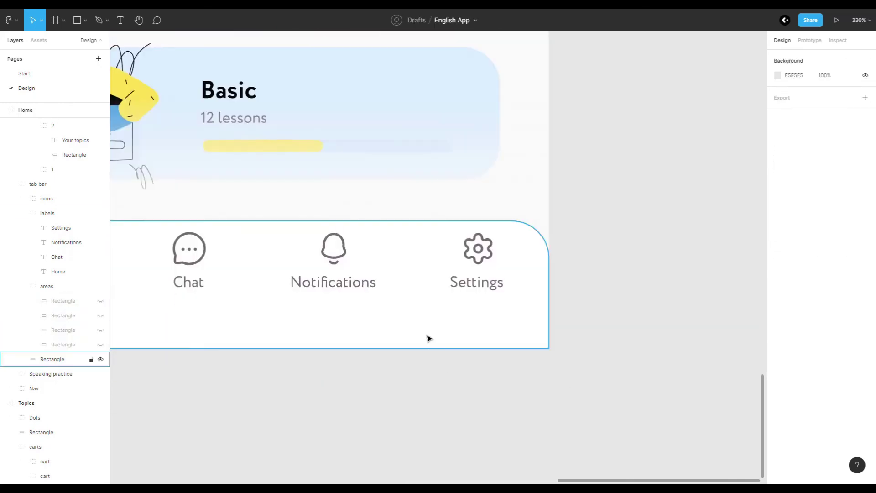
pyautogui.click(778, 315)
pyautogui.write('24')
pyautogui.press('Return')
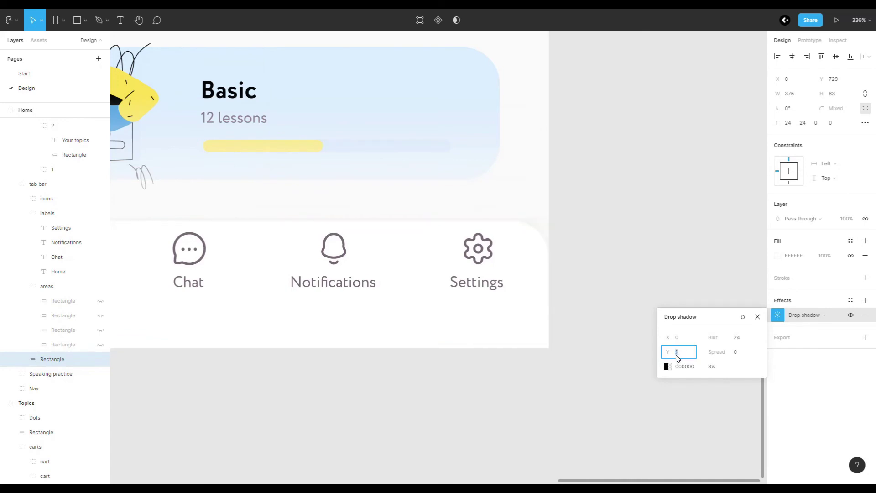
pyautogui.click(608, 231)
# Step: Reselect the tab bar background and adjust the drop shadow's Y offset
pyautogui.scroll(-5, 545, 219)
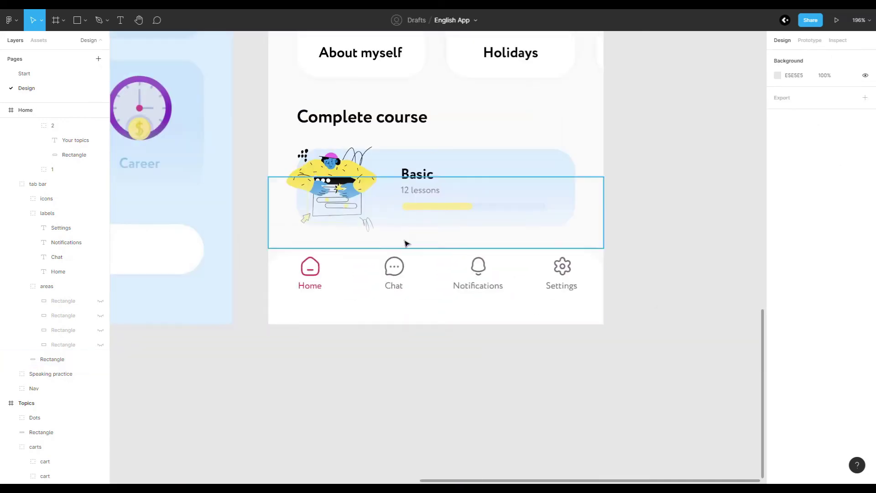
pyautogui.click(404, 242)
pyautogui.scroll(5, 248, 260)
pyautogui.scroll(2, 374, 297)
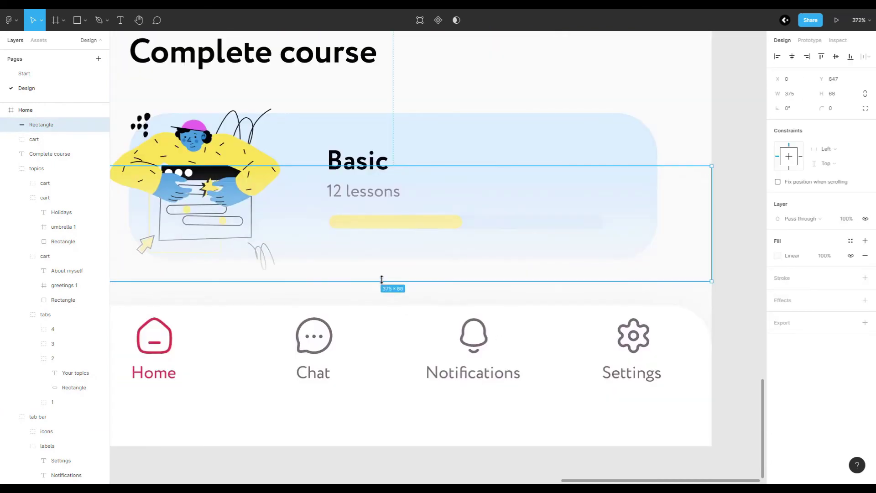
pyautogui.click(732, 300)
pyautogui.scroll(-3, 732, 300)
pyautogui.click(710, 319)
pyautogui.click(777, 315)
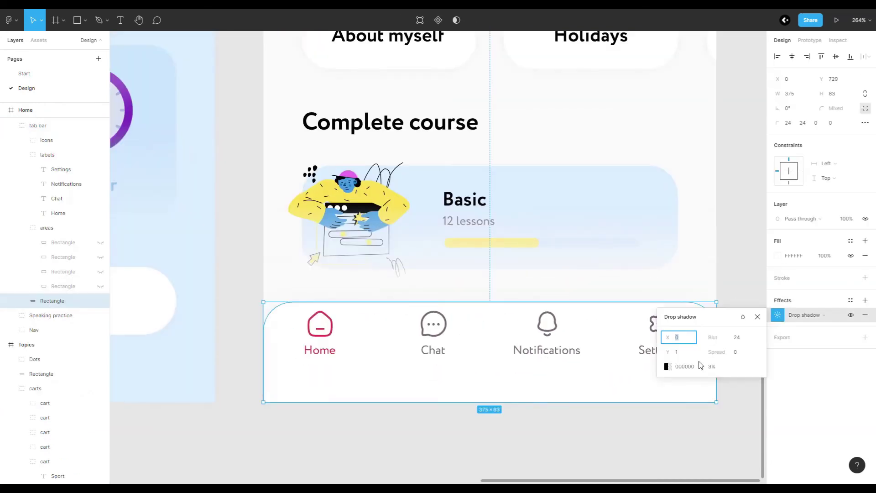
pyautogui.click(695, 353)
pyautogui.write('-3')
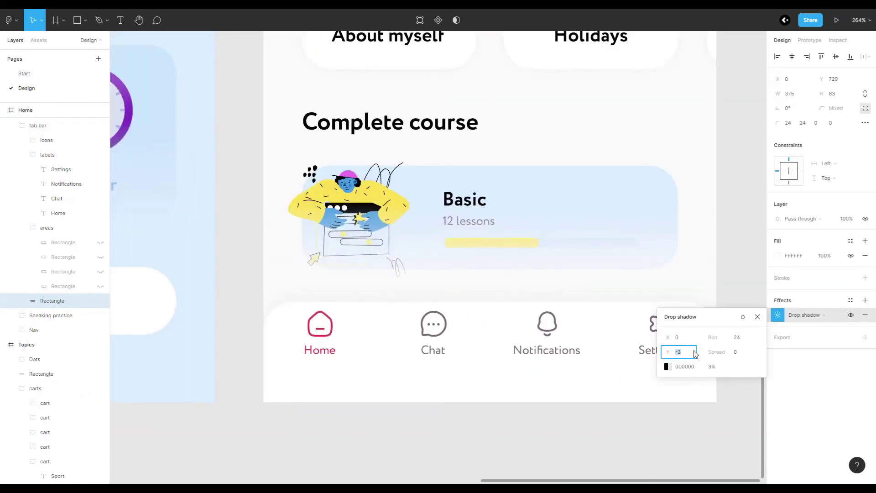
pyautogui.click(626, 294)
pyautogui.scroll(-3, 625, 294)
pyautogui.scroll(-2, 627, 301)
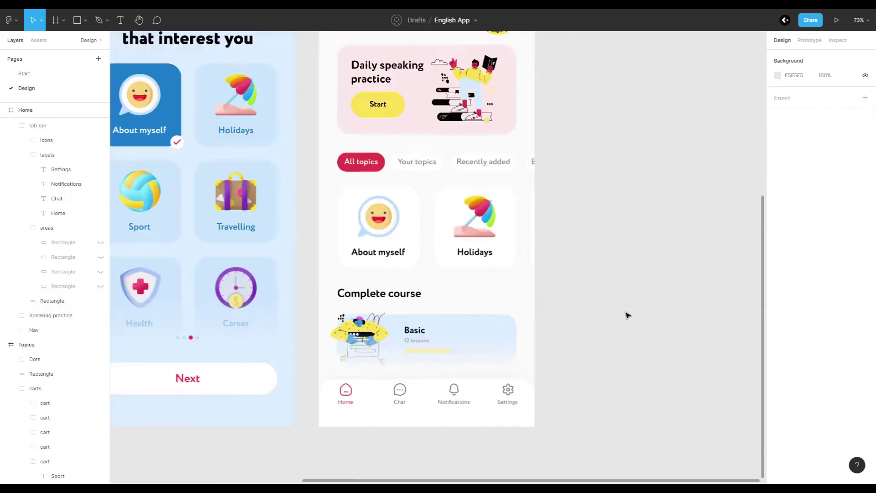
pyautogui.scroll(-3, 424, 244)
# Step: Duplicate the Home screen and delete its content sections and tab bar
pyautogui.click(427, 172)
pyautogui.hotkey('ctrl', 'd')
pyautogui.scroll(3, 591, 252)
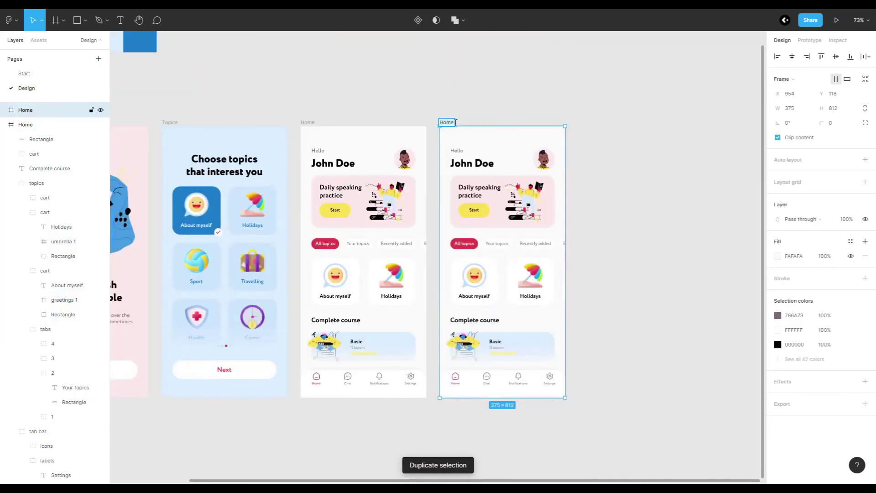
pyautogui.click(519, 260)
pyautogui.keyDown('shift'); pyautogui.click(482, 323); pyautogui.keyUp('shift')
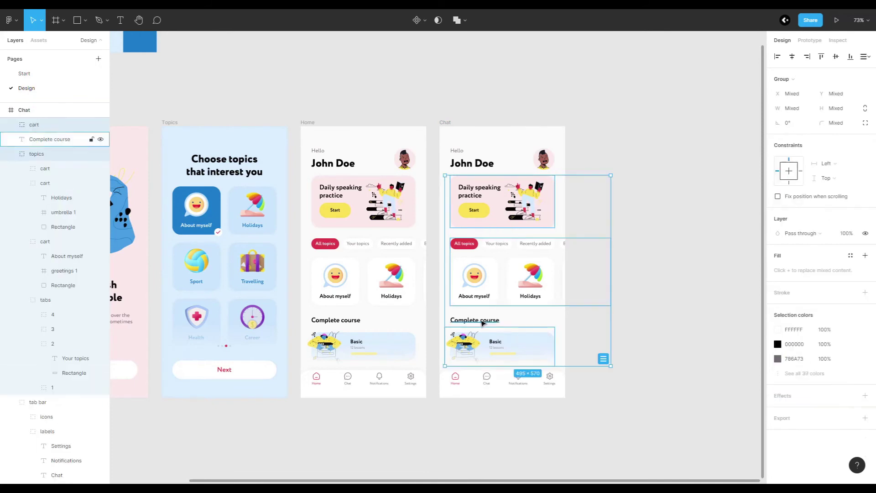
pyautogui.press('Delete')
pyautogui.click(514, 369)
pyautogui.press('Delete')
# Step: Rename the John Doe heading to Chat and centre it
pyautogui.scroll(2, 586, 148)
pyautogui.doubleClick(434, 174)
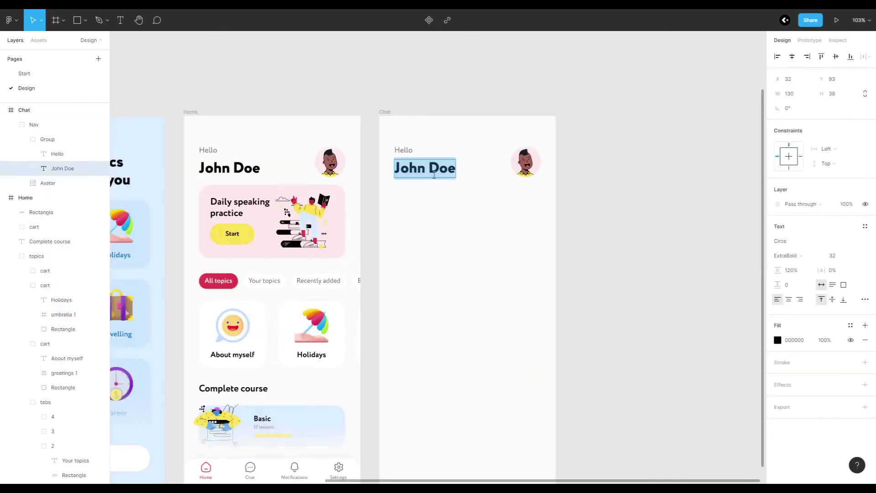
pyautogui.write('Chat')
pyautogui.press('Escape')
pyautogui.click(525, 162)
pyautogui.press('Delete')
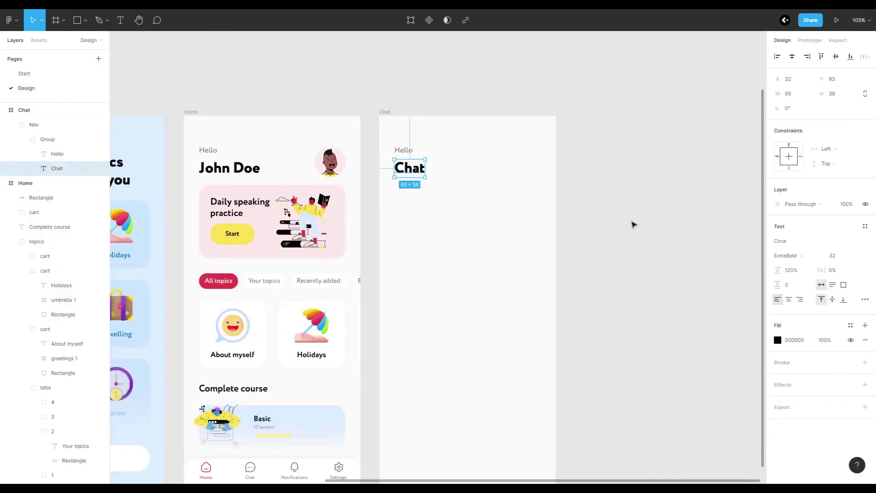
pyautogui.moveTo(62, 169)
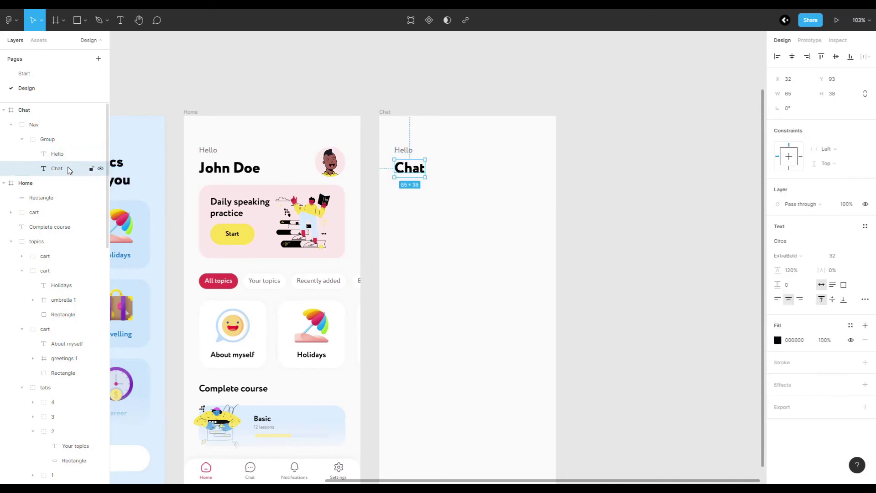
# Step: Turn the Hello text into a grey Back label and bring up the plugins menu
pyautogui.click(409, 151)
pyautogui.write('Back')
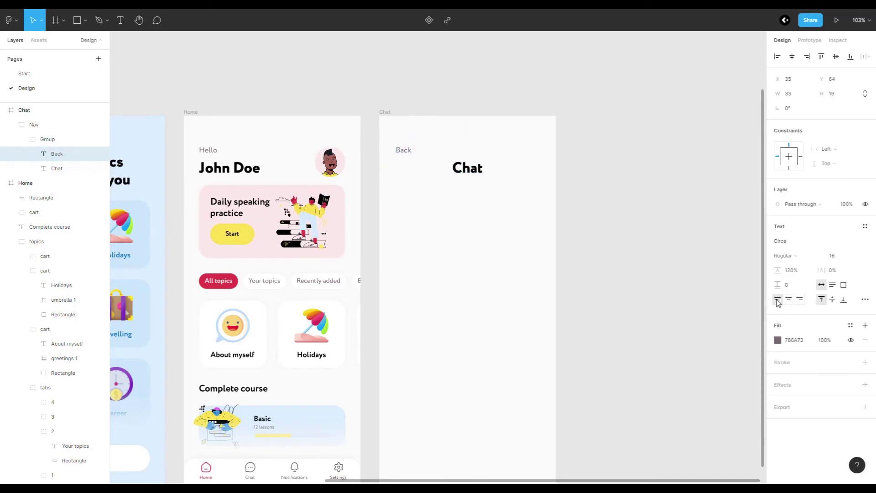
pyautogui.click(487, 100)
pyautogui.scroll(3, 487, 100)
pyautogui.rightClick(492, 93)
# Step: Insert the Curved-style Arrow - Left 2 icon from Iconly
pyautogui.click(626, 241)
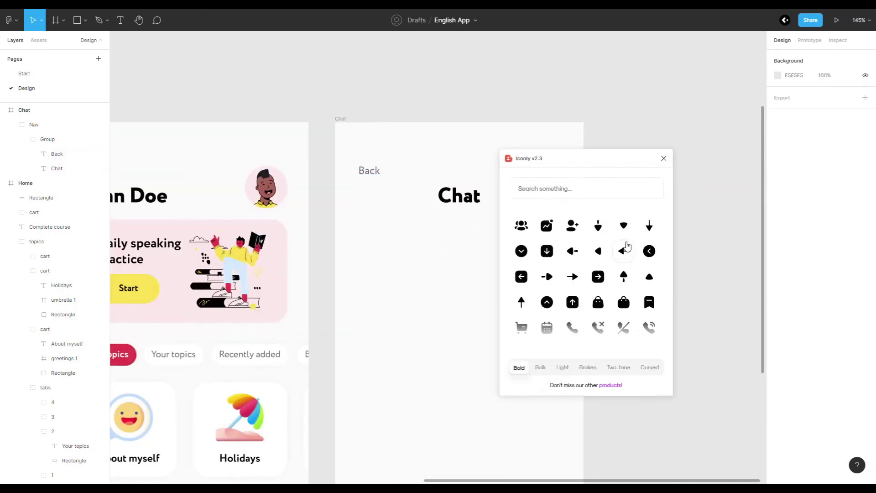
pyautogui.click(649, 367)
pyautogui.click(573, 188)
pyautogui.write('back')
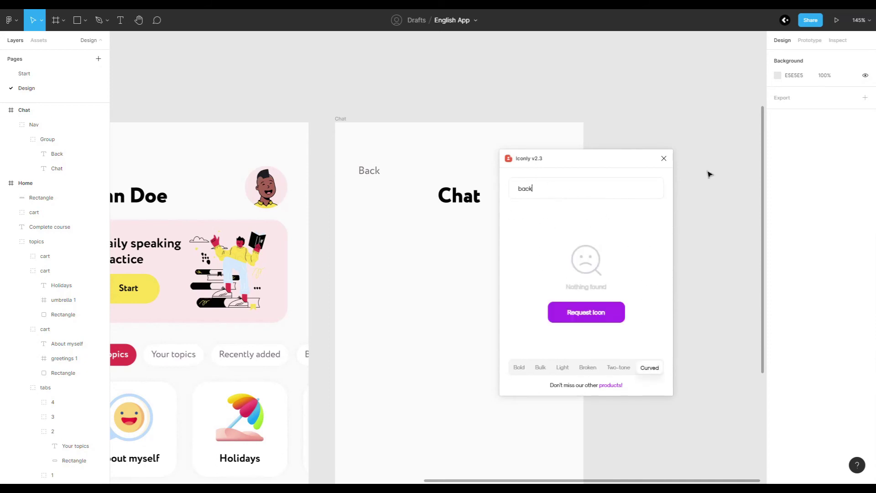
pyautogui.doubleClick(512, 187)
pyautogui.write('arrow')
pyautogui.click(522, 253)
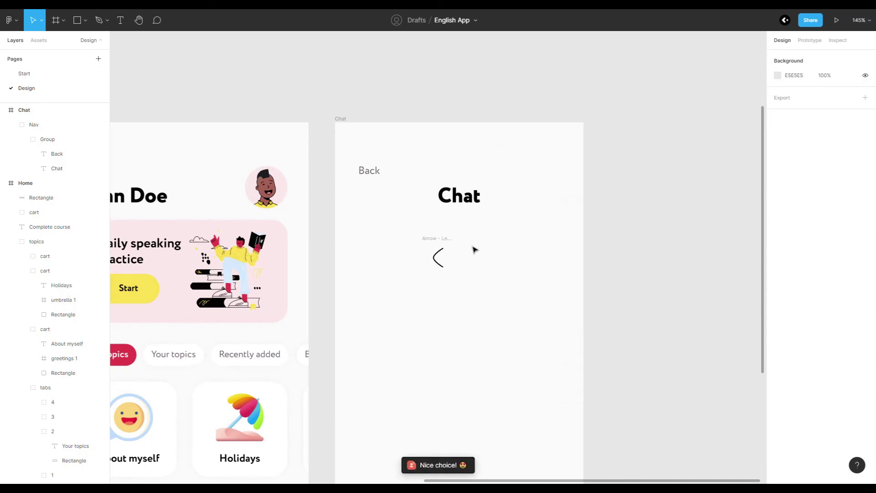
# Step: Set the arrow's width to 24 and place it just left of Back
pyautogui.write('24')
pyautogui.press('Return')
pyautogui.moveTo(432, 256); pyautogui.dragTo(367, 167)
pyautogui.scroll(3, 367, 167)
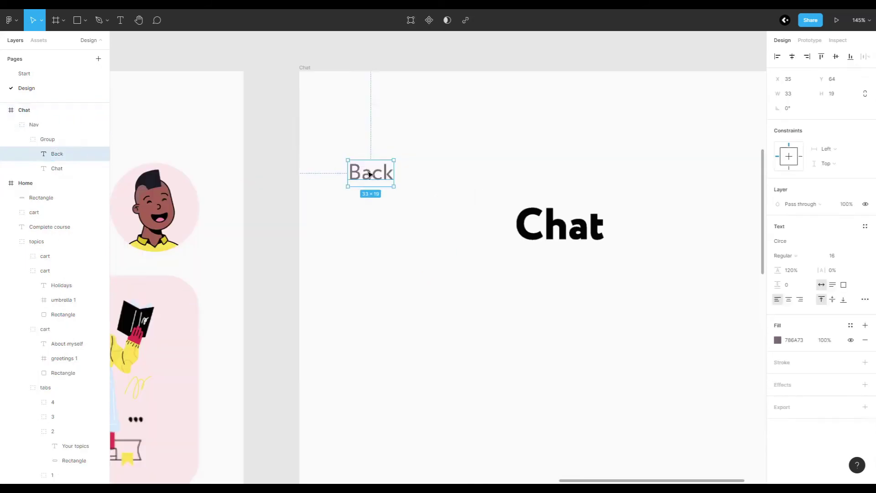
pyautogui.hotkey('shift', 'r')
pyautogui.scroll(3, 355, 175)
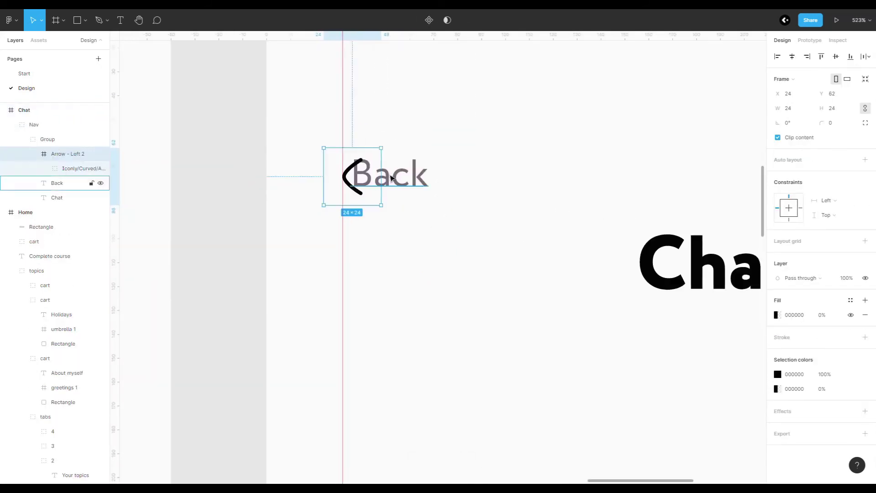
pyautogui.click(358, 180)
pyautogui.hotkey('shift', 'Right')
pyautogui.hotkey('shift', 'Right')
pyautogui.press('Escape')
# Step: Give the arrow's stroke the Back label's grey and group the two as Nav
pyautogui.keyDown('ctrl'); pyautogui.click(352, 178); pyautogui.keyUp('ctrl')
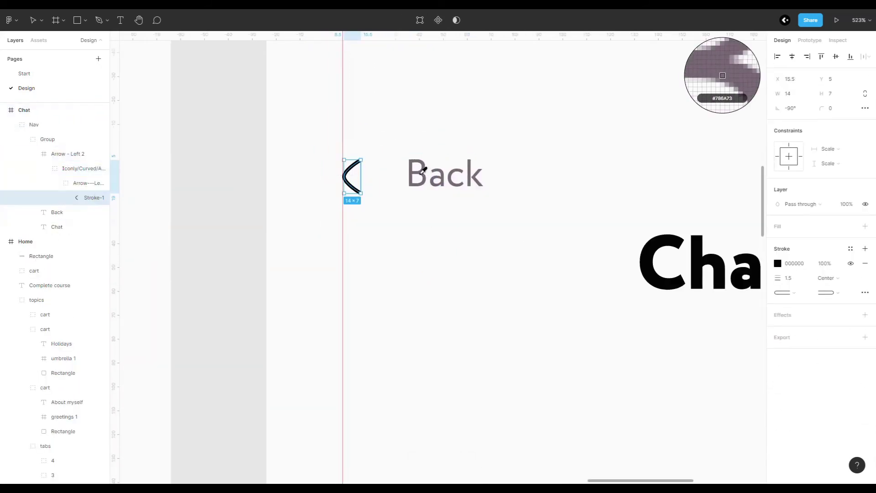
pyautogui.press('Escape')
pyautogui.hotkey('shift', 'r')
pyautogui.scroll(-5, 358, 141)
pyautogui.click(359, 152)
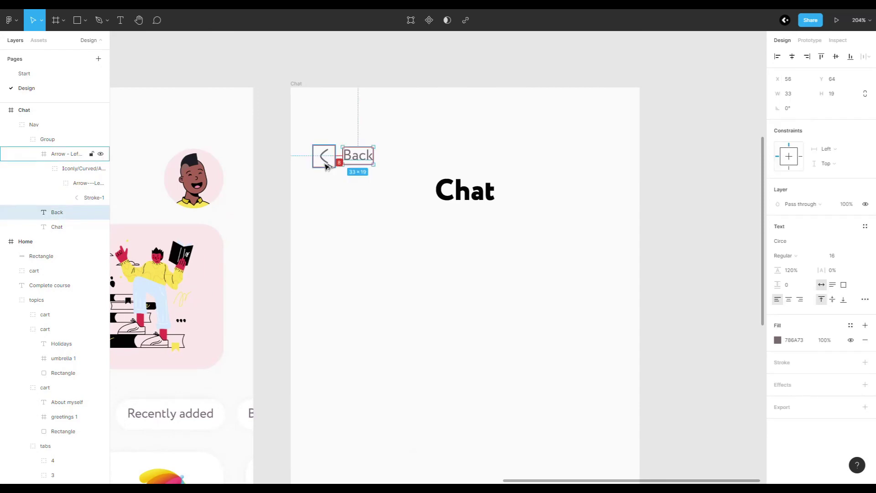
pyautogui.keyDown('shift'); pyautogui.click(326, 166); pyautogui.keyUp('shift')
pyautogui.press('Escape')
pyautogui.hotkey('shift', '1')
pyautogui.scroll(2, 374, 264)
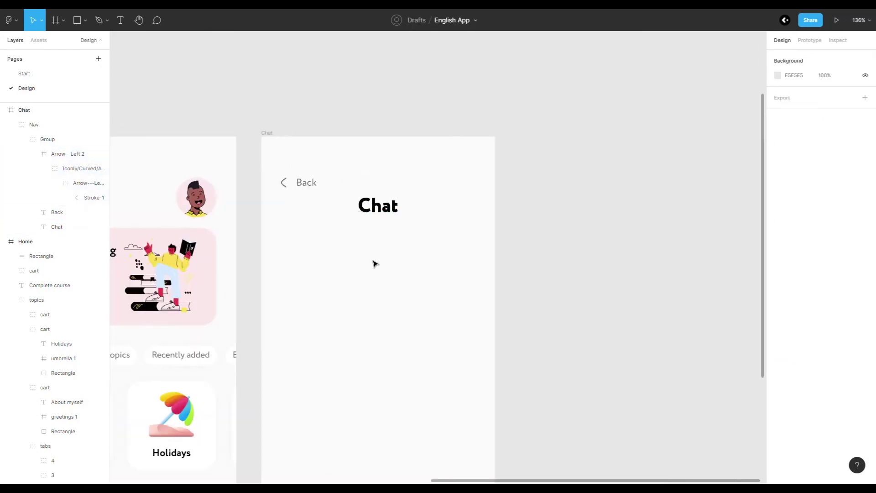
# Step: Draw a bubble rectangle of height 75 below the Chat title
pyautogui.scroll(-2, 383, 252)
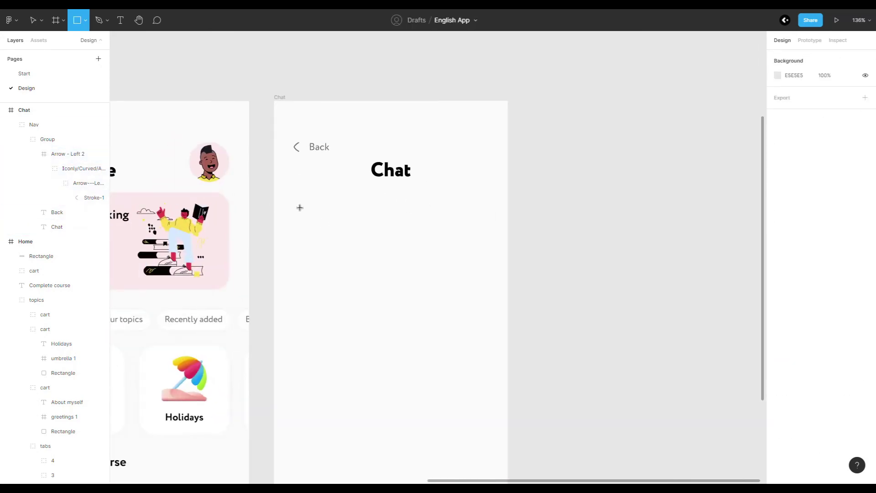
pyautogui.moveTo(294, 198); pyautogui.dragTo(385, 229)
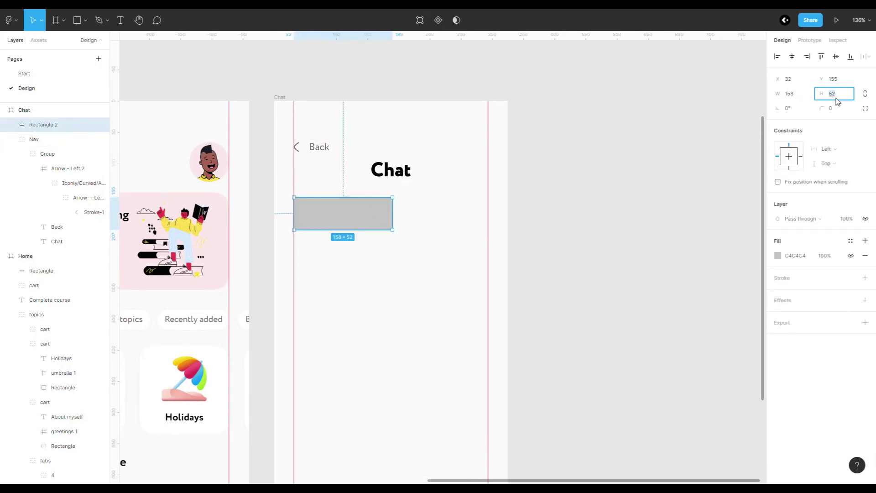
pyautogui.write('75')
pyautogui.press('Return')
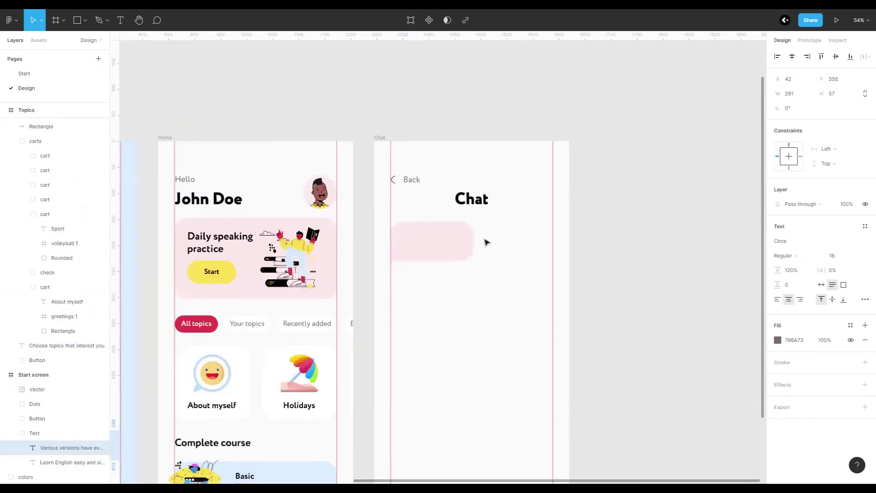
# Step: Add the lines Привет, как дела? and Hi, how are you? inside the bubble
pyautogui.press('Return')
pyautogui.write('G')
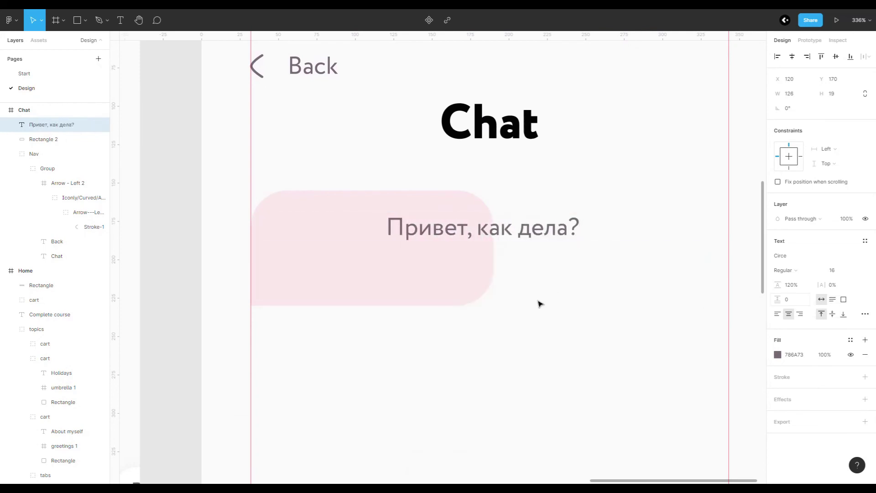
pyautogui.moveTo(515, 238)
pyautogui.mouseDown()
pyautogui.moveTo(386, 238)
pyautogui.moveTo(404, 263)
pyautogui.mouseUp()
pyautogui.scroll(-2, 395, 195)
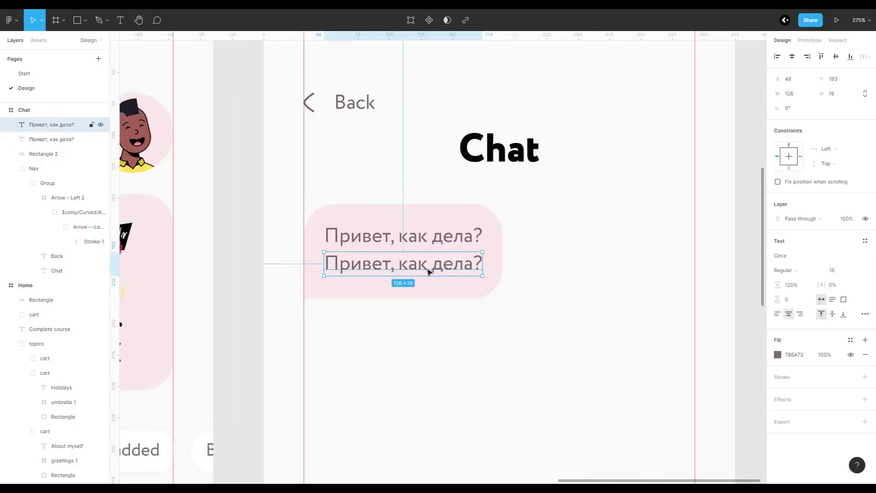
pyautogui.press('Return')
pyautogui.write('Hi')
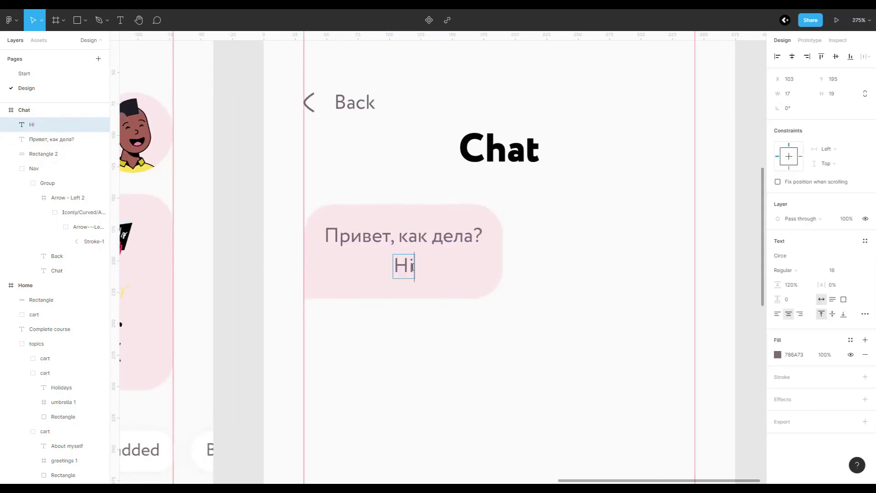
pyautogui.hotkey('ctrl', 'z')
pyautogui.doubleClick(382, 236)
pyautogui.click(446, 267)
pyautogui.press('Return')
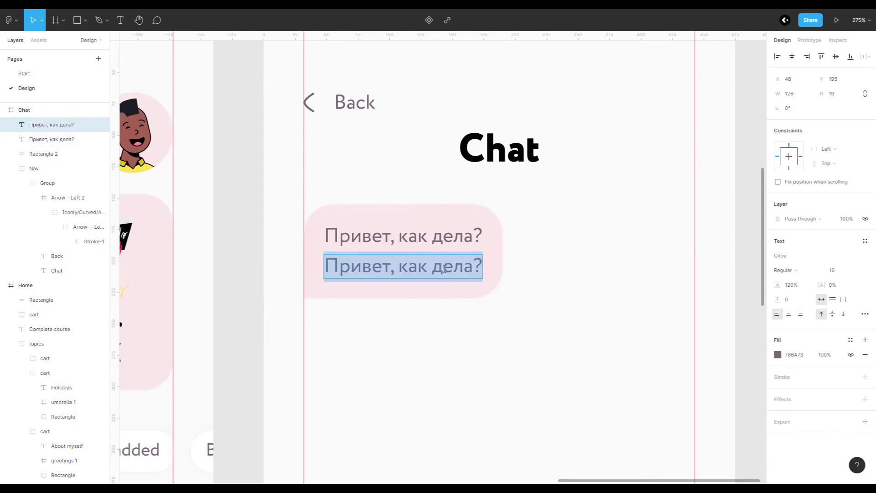
pyautogui.write('Hi, how are you?')
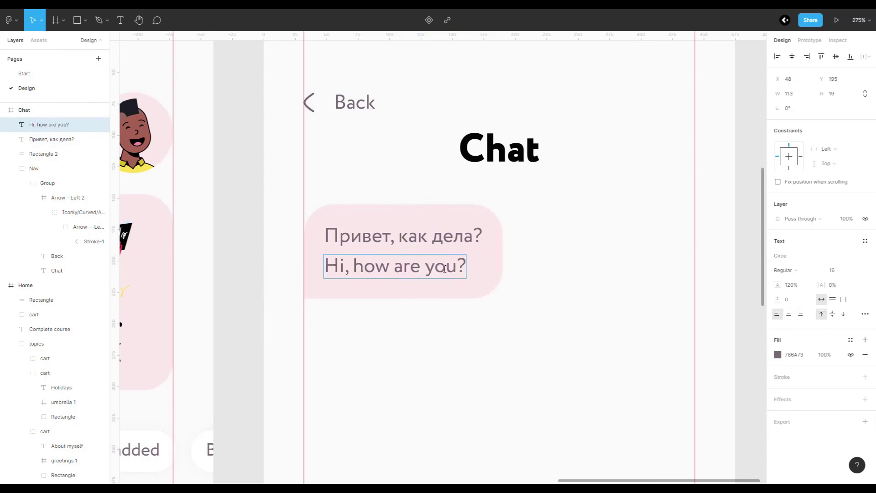
pyautogui.scroll(-3, 445, 269)
pyautogui.press('Escape')
# Step: Colour the English line crimson, sampled from the All topics pill
pyautogui.press('i')
pyautogui.scroll(-3, 487, 278)
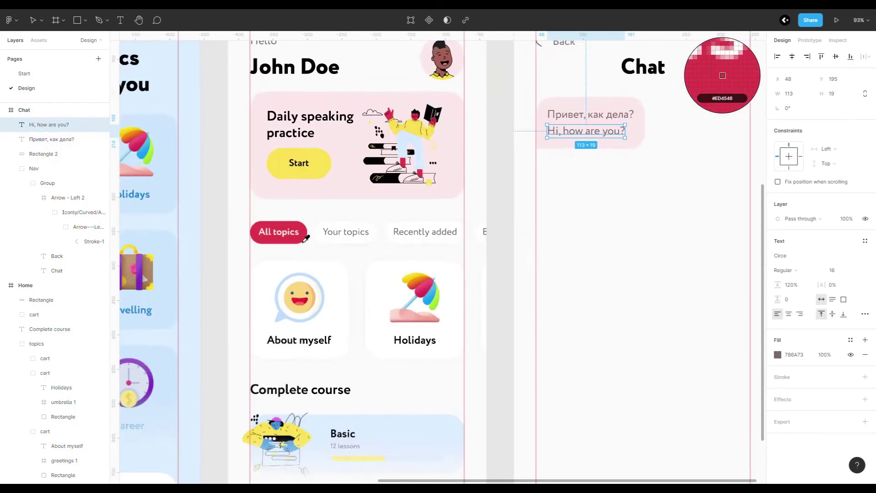
pyautogui.click(574, 191)
pyautogui.scroll(3, 574, 190)
pyautogui.scroll(-5, 305, 274)
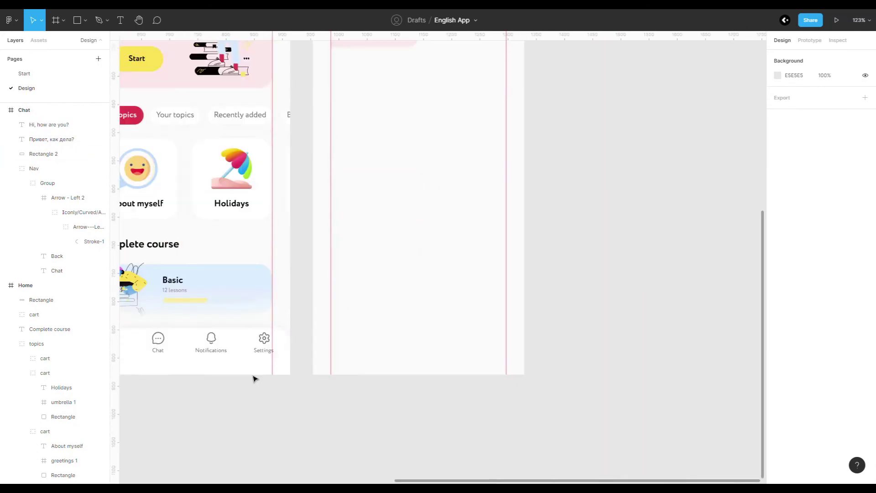
# Step: Add a 9:00 time label below the bubble, copied from the Notifications label
pyautogui.click(211, 350)
pyautogui.scroll(3, 383, 202)
pyautogui.hotkey('ctrl', 'c')
pyautogui.hotkey('ctrl', 'v')
pyautogui.scroll(5, 346, 203)
pyautogui.moveTo(510, 270); pyautogui.dragTo(365, 204)
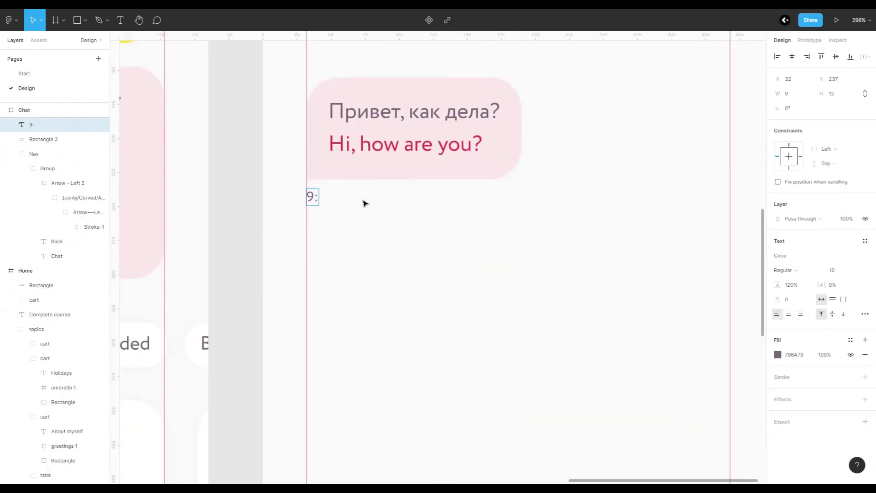
pyautogui.write('00')
pyautogui.click(406, 249)
pyautogui.scroll(-2, 313, 238)
pyautogui.hotkey('shift', 'r')
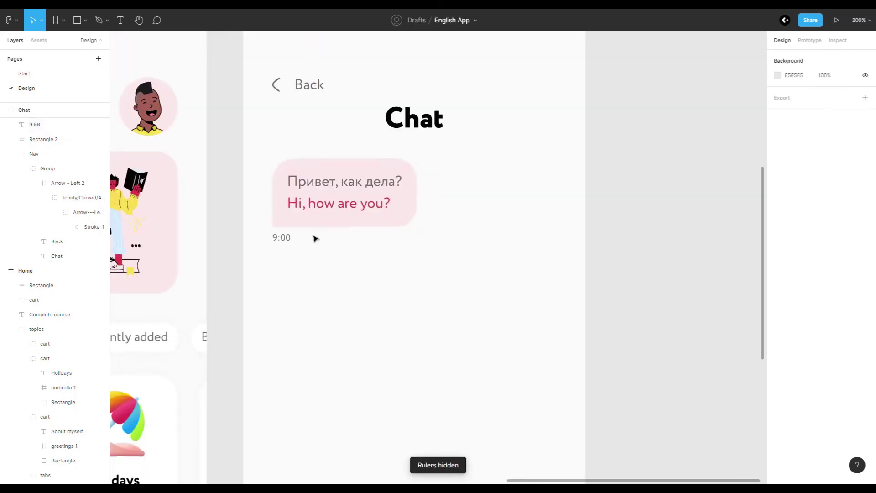
# Step: Group the bubble rectangle, its text and the 9:00 time, and rename the group
pyautogui.click(58, 139)
pyautogui.keyDown('shift'); pyautogui.click(312, 201); pyautogui.keyUp('shift')
pyautogui.hotkey('ctrl', 'g')
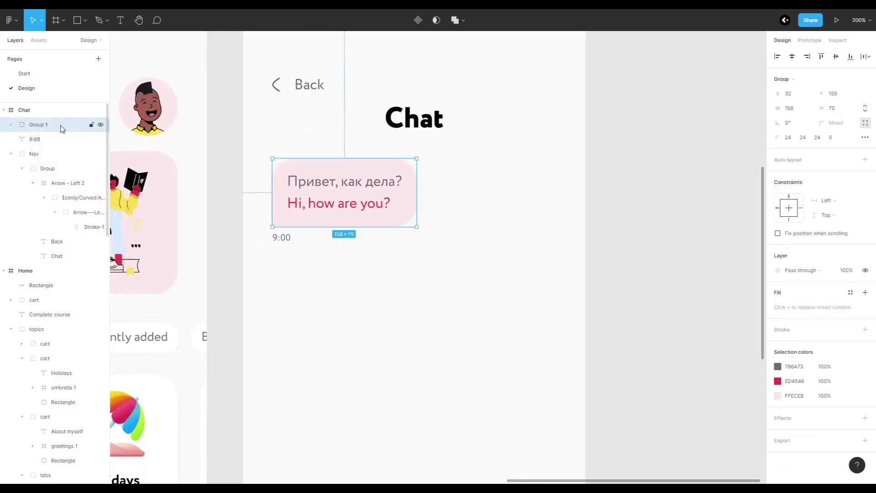
pyautogui.keyDown('shift'); pyautogui.click(92, 140); pyautogui.keyUp('shift')
pyautogui.hotkey('ctrl', 'g')
pyautogui.doubleClick(54, 126)
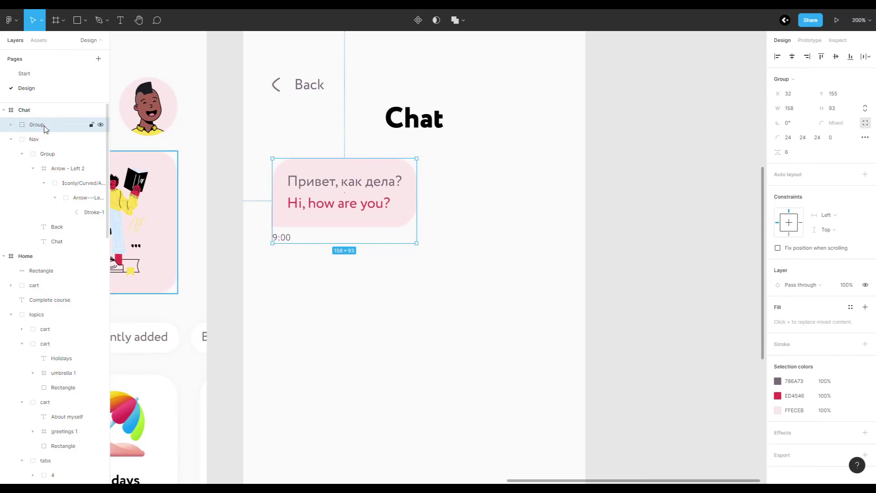
pyautogui.hotkey('shift', '1')
# Step: Duplicate the bubble lower right, right-align its time and change it to 9:02
pyautogui.scroll(3, 338, 163)
pyautogui.hotkey('shift', 'r')
pyautogui.moveTo(338, 163); pyautogui.dragTo(436, 222)
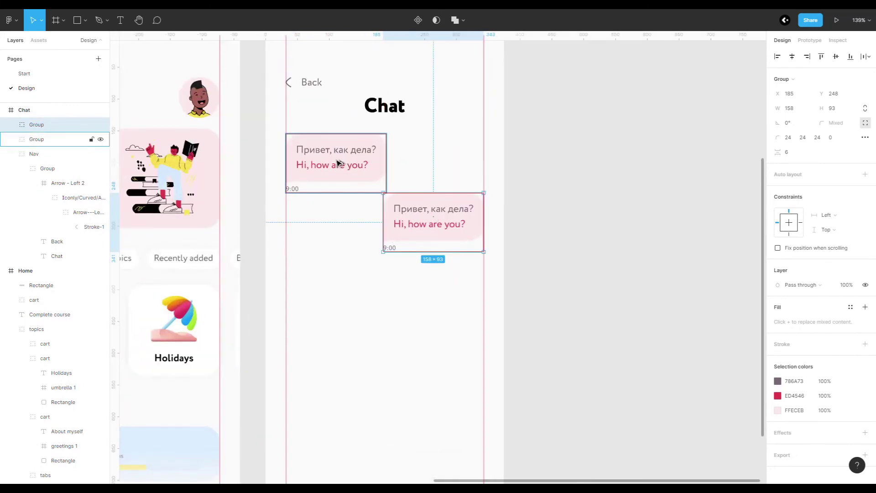
pyautogui.hotkey('shift', 'Down')
pyautogui.hotkey('shift', 'Down')
pyautogui.scroll(5, 394, 280)
pyautogui.moveTo(389, 252); pyautogui.dragTo(539, 257)
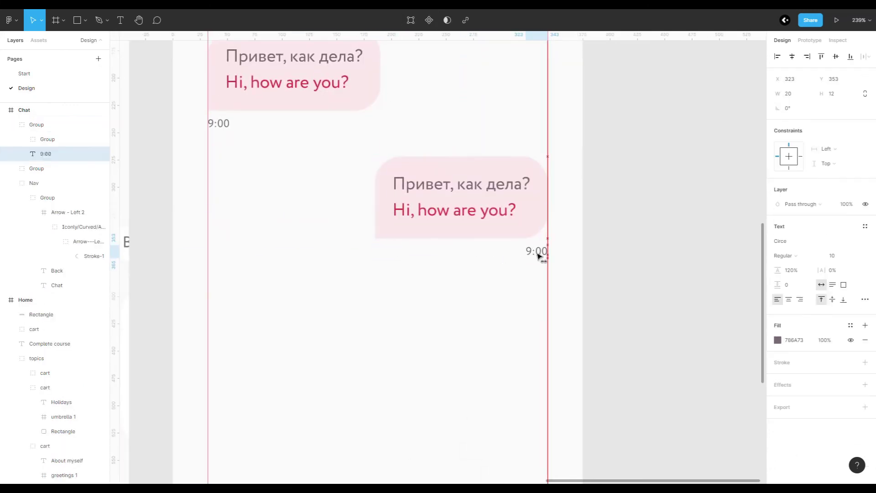
pyautogui.write('2')
pyautogui.press('Escape')
pyautogui.scroll(-5, 547, 251)
pyautogui.scroll(-3, 547, 251)
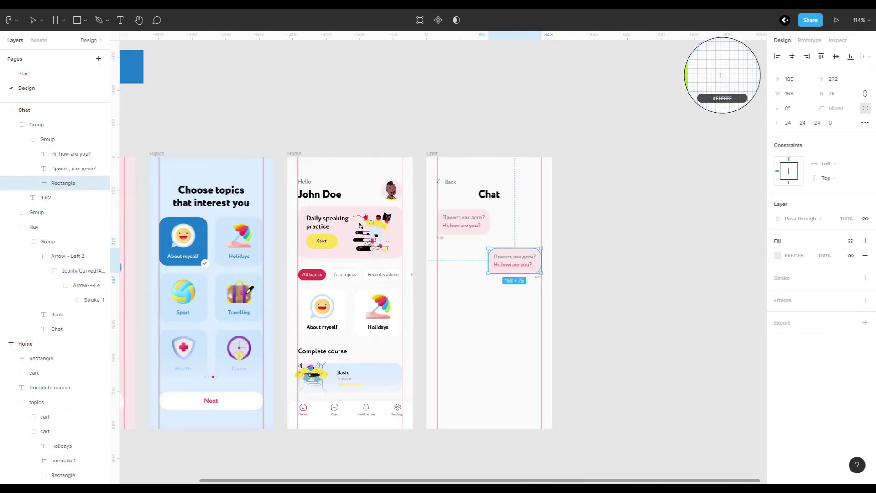
pyautogui.press('Escape')
# Step: Change the reply's Russian line to Все отлично, расскажи как твои?
pyautogui.scroll(5, 538, 248)
pyautogui.doubleClick(451, 251)
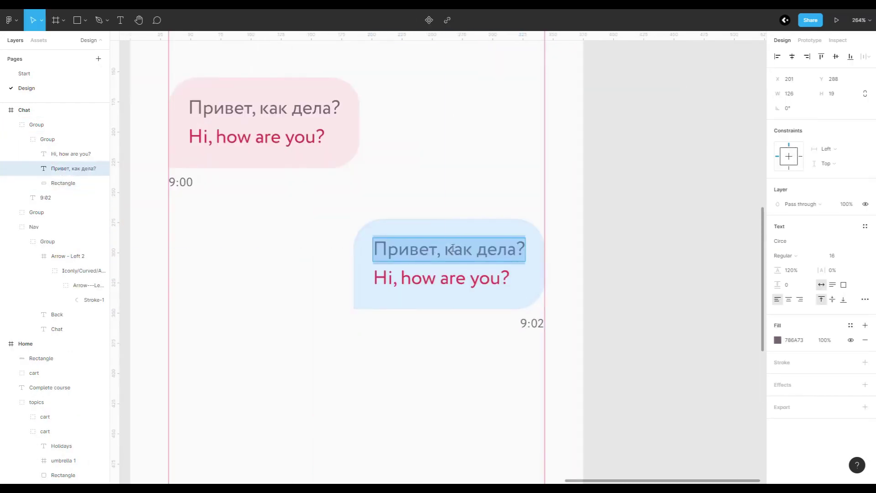
pyautogui.write('Все отлично, расскажи к')
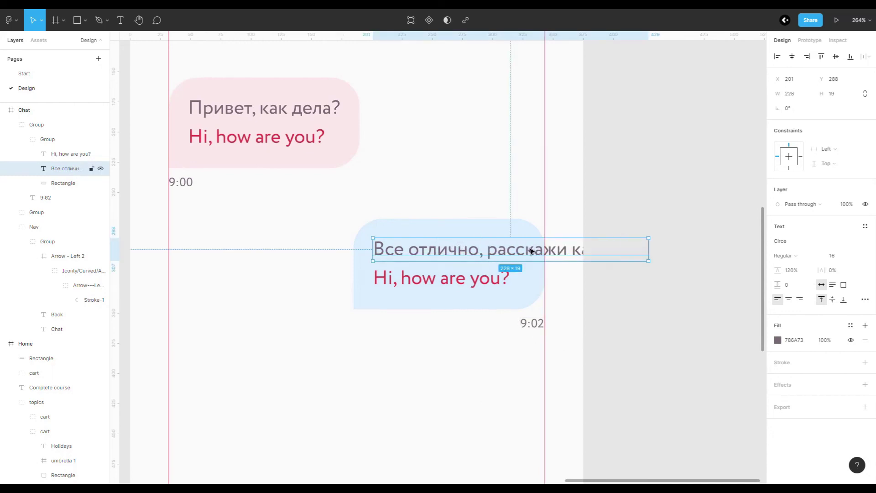
pyautogui.moveTo(527, 251); pyautogui.dragTo(402, 251)
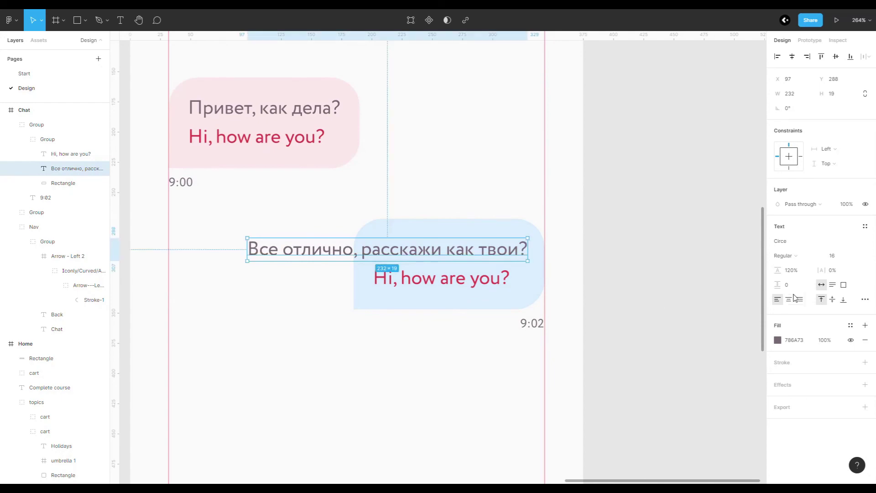
# Step: Widen the blue bubble leftward, set English to 'I'm fine, tell me how are you?', copy the pink bubble below
pyautogui.click(500, 237)
pyautogui.moveTo(353, 238)
pyautogui.mouseDown()
pyautogui.moveTo(238, 237)
pyautogui.moveTo(187, 251)
pyautogui.mouseUp()
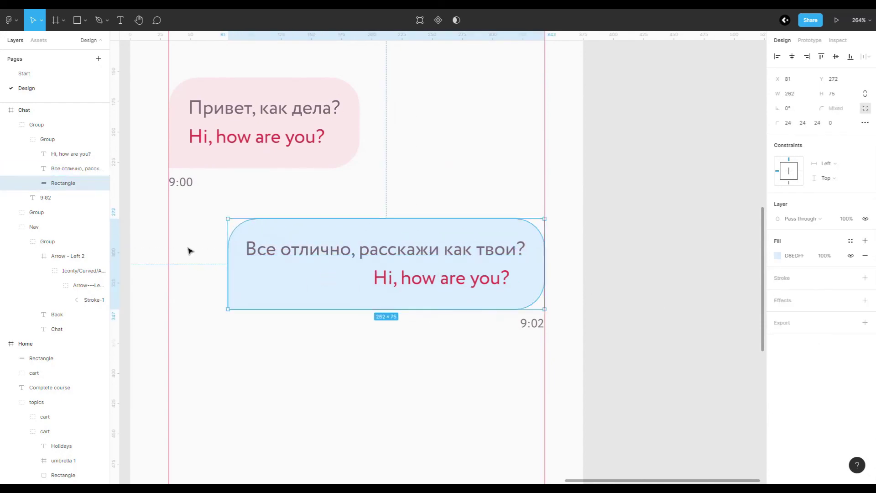
pyautogui.scroll(5, 237, 252)
pyautogui.scroll(-8, 373, 279)
pyautogui.click(445, 276)
pyautogui.scroll(3, 468, 264)
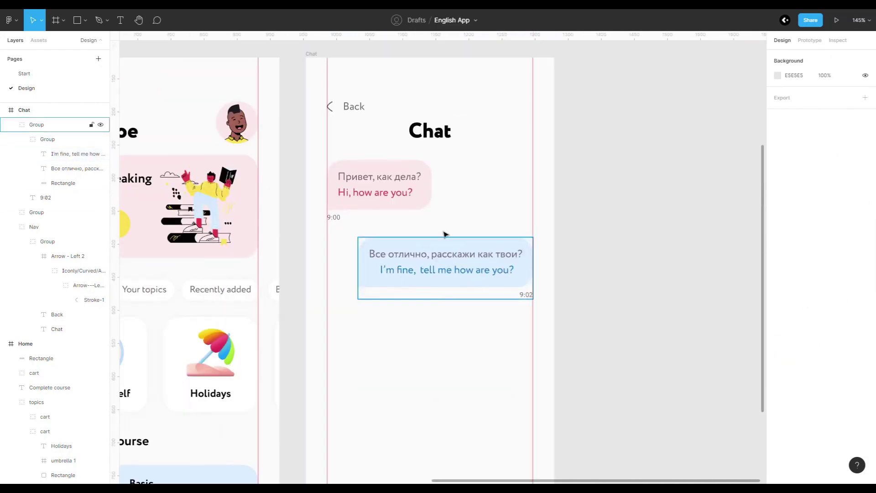
pyautogui.moveTo(417, 182); pyautogui.dragTo(416, 337)
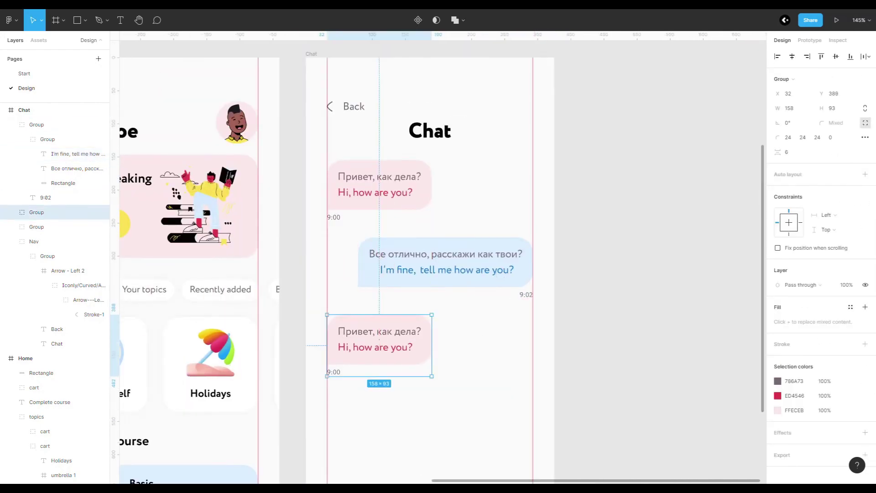
# Step: Make the copied pink bubble read Так же! / The same way!, narrowed, timed 9:05
pyautogui.scroll(3, 380, 339)
pyautogui.scroll(-1, 379, 347)
pyautogui.click(379, 355)
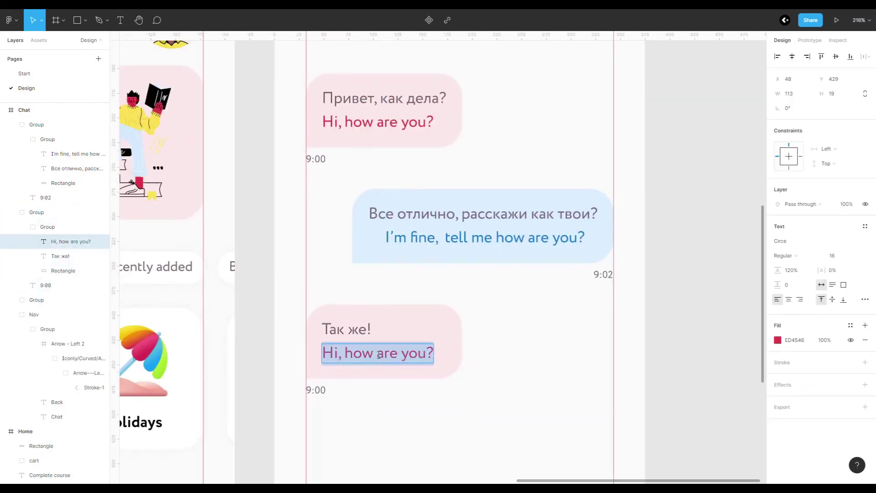
pyautogui.write('The same way!')
pyautogui.moveTo(477, 348); pyautogui.dragTo(456, 347)
pyautogui.scroll(3, 448, 346)
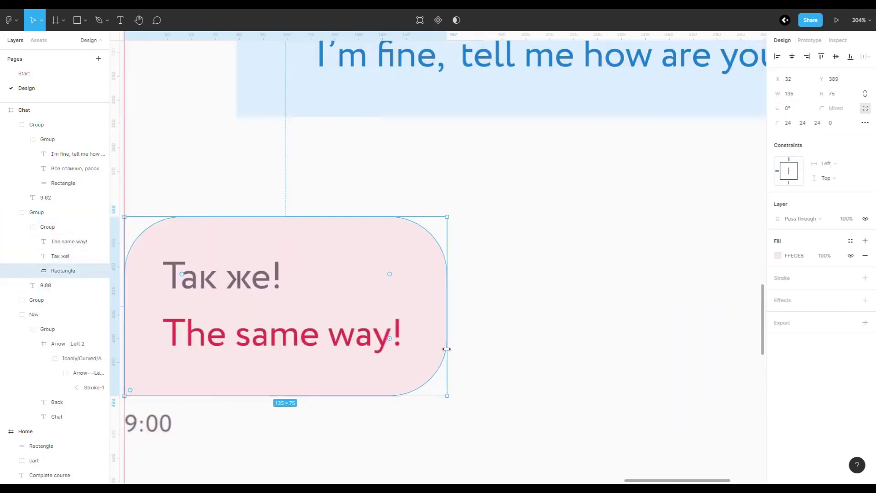
pyautogui.scroll(3, 445, 345)
pyautogui.scroll(-2, 442, 344)
pyautogui.click(328, 355)
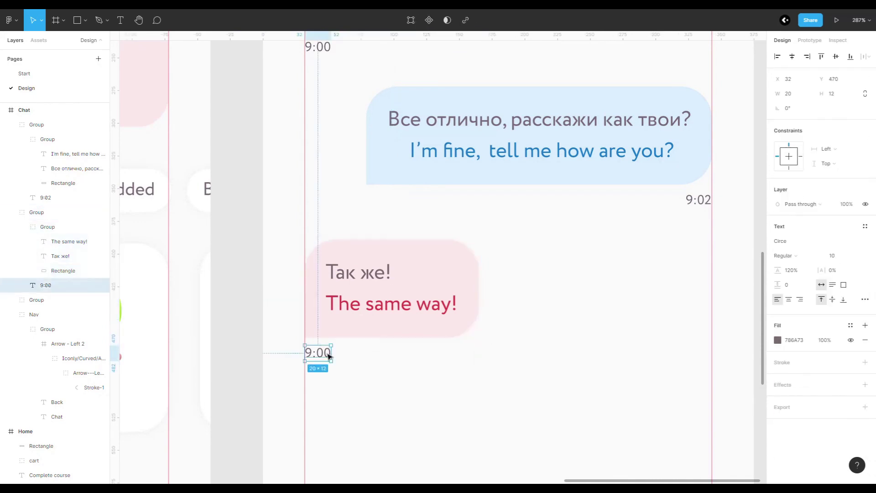
pyautogui.write('05')
pyautogui.press('Escape')
pyautogui.press('Escape')
pyautogui.click(438, 246)
# Step: Copy the blue bubble below, with Russian line Рад это слышать and dots for English
pyautogui.moveTo(438, 246); pyautogui.dragTo(438, 388)
pyautogui.scroll(-2, 591, 279)
pyautogui.click(591, 280)
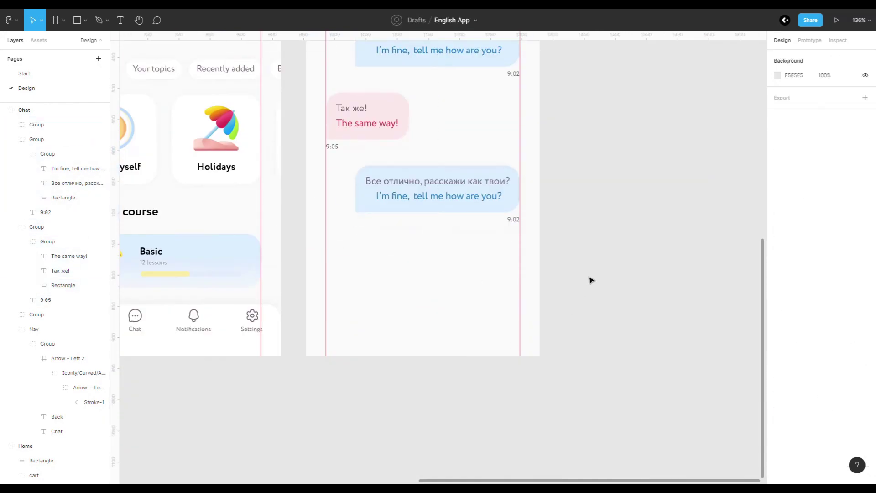
pyautogui.scroll(3, 475, 187)
pyautogui.write('Рад это слышать')
pyautogui.press('Escape')
pyautogui.press('Tab')
pyautogui.press('Return')
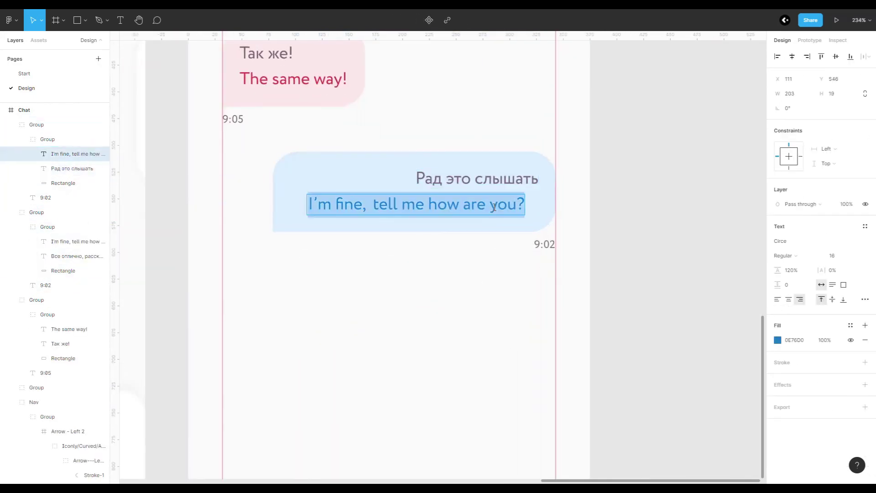
pyautogui.press('BackSpace')
pyautogui.write('..')
pyautogui.press('Escape')
pyautogui.press('Escape')
# Step: Align the Translating label with the bubble's right edge and narrow the blue bubble
pyautogui.click(547, 245)
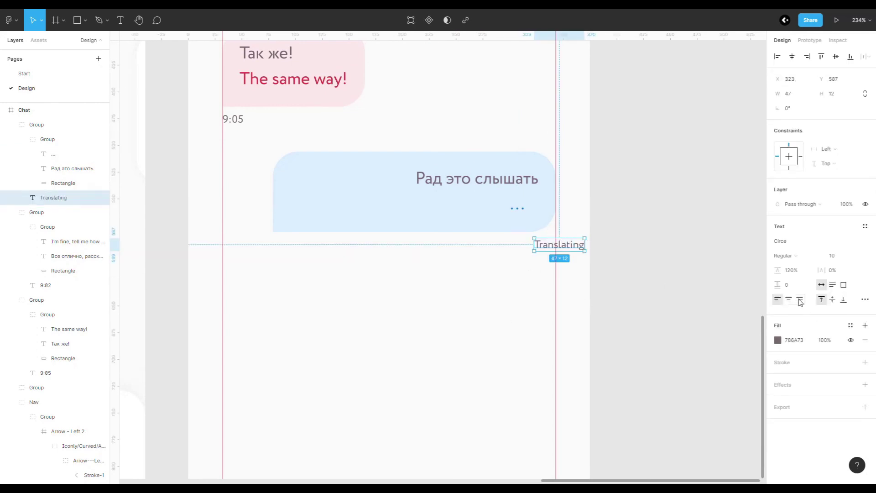
pyautogui.moveTo(548, 245); pyautogui.dragTo(521, 245)
pyautogui.click(274, 189)
pyautogui.moveTo(273, 189); pyautogui.dragTo(402, 188)
pyautogui.scroll(3, 402, 187)
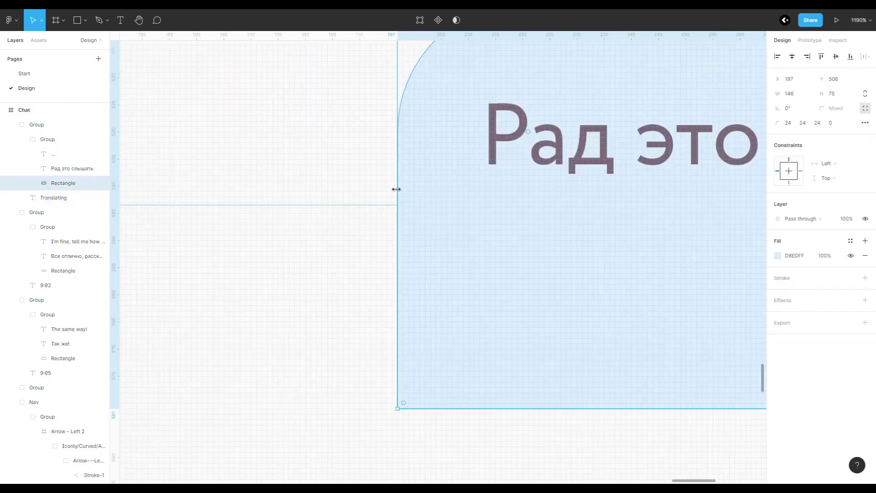
pyautogui.scroll(-3, 362, 211)
pyautogui.scroll(-3, 361, 211)
pyautogui.press('Escape')
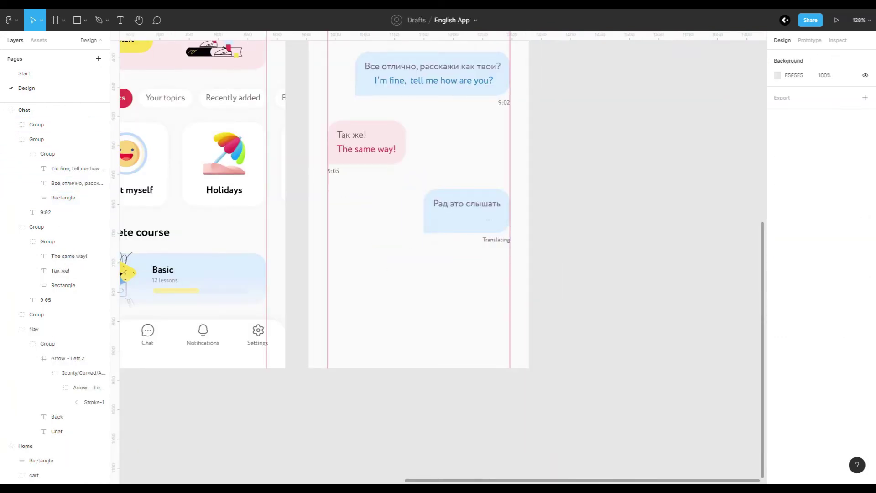
# Step: Draw a circle below the chat messages and paste the copied white style onto it
pyautogui.moveTo(395, 280); pyautogui.dragTo(442, 326)
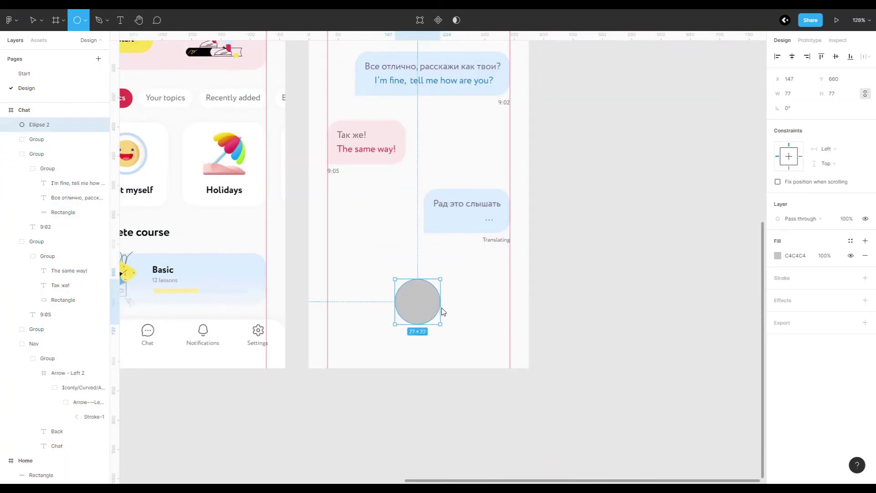
pyautogui.hotkey('shift', 'Down')
pyautogui.press('Down')
pyautogui.press('Down')
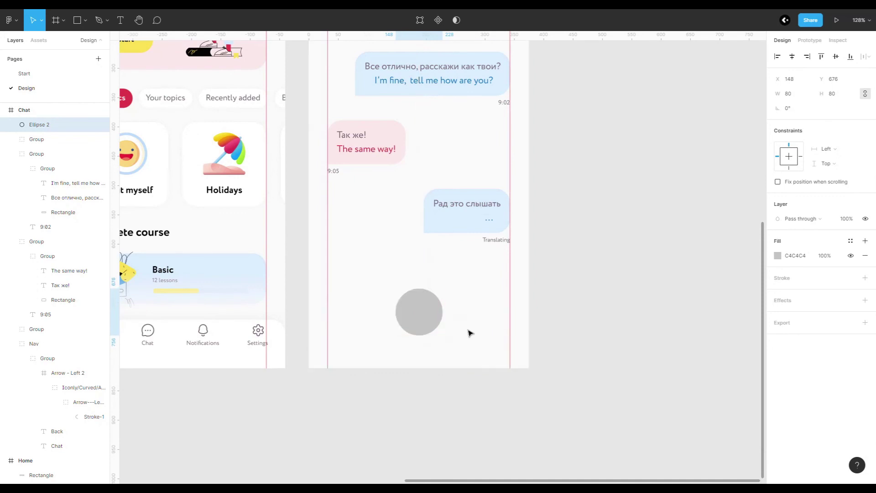
pyautogui.rightClick(194, 163)
pyautogui.click(323, 450)
pyautogui.hotkey('ctrl', 'alt', 'v')
pyautogui.scroll(2, 498, 347)
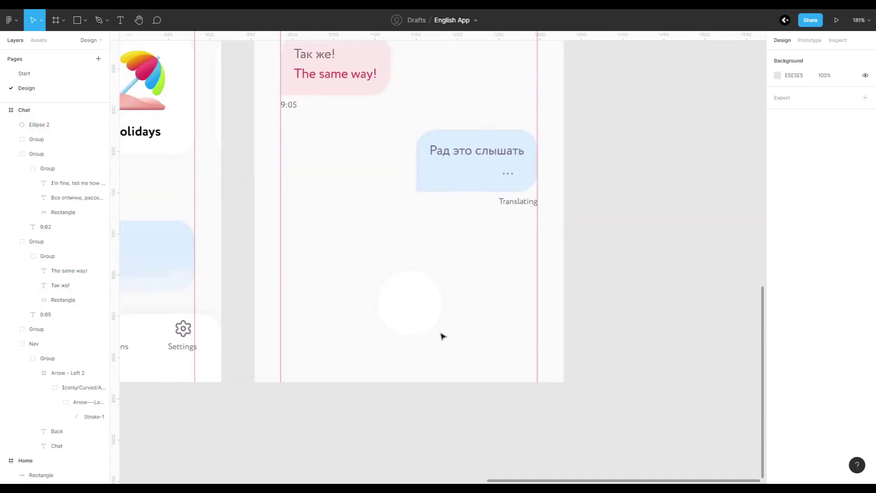
# Step: Insert Iconly's Curved microphone icon at 32×32, centred on the circle and coloured the design's red
pyautogui.rightClick(566, 246)
pyautogui.click(677, 179)
pyautogui.click(649, 367)
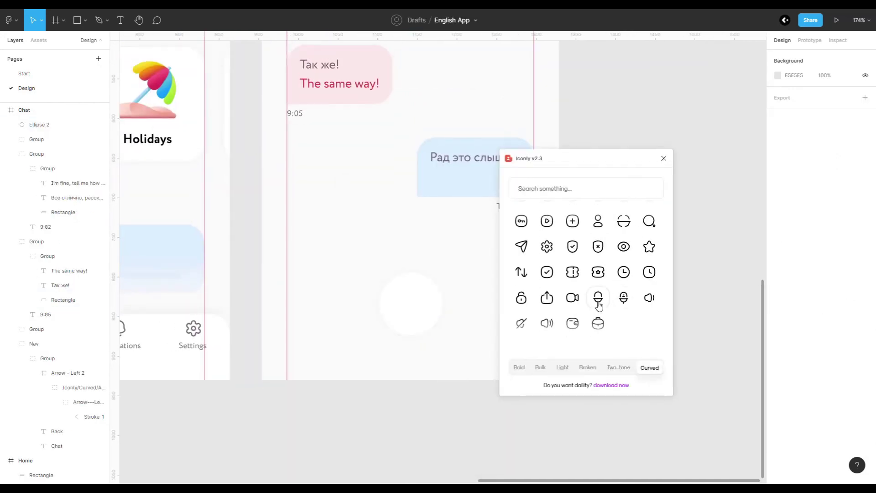
pyautogui.click(597, 298)
pyautogui.click(421, 235)
pyautogui.write('32')
pyautogui.press('Return')
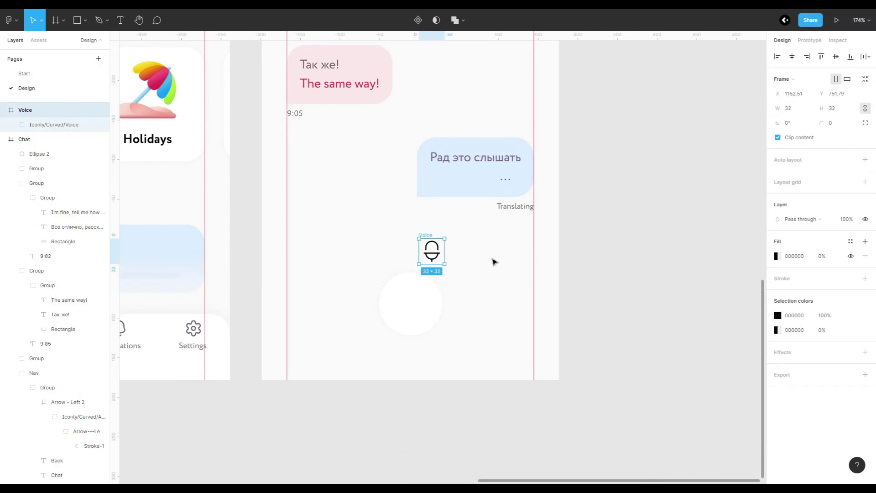
pyautogui.hotkey('ctrl', 'v')
pyautogui.moveTo(434, 274); pyautogui.dragTo(429, 299)
pyautogui.click(777, 389)
pyautogui.click(670, 383)
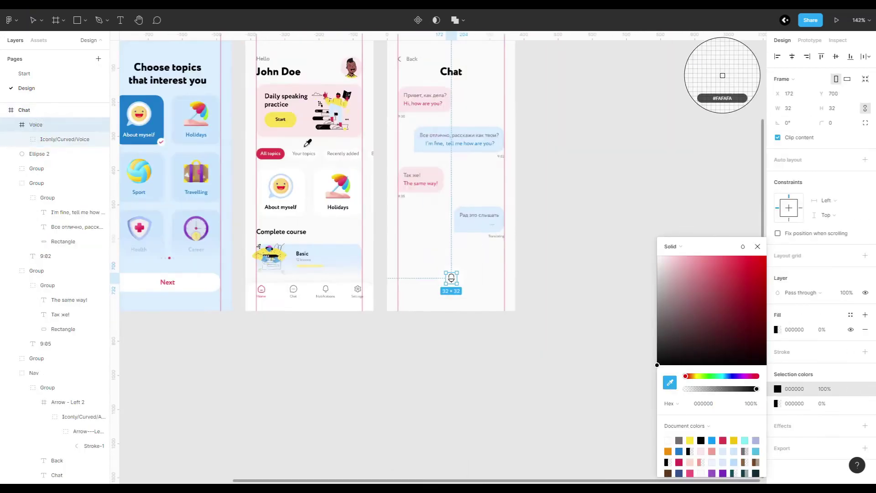
pyautogui.click(260, 149)
# Step: Duplicate the white circle and enlarge the copy to 110×110, centred on the microphone
pyautogui.click(438, 256)
pyautogui.hotkey('ctrl', 'd')
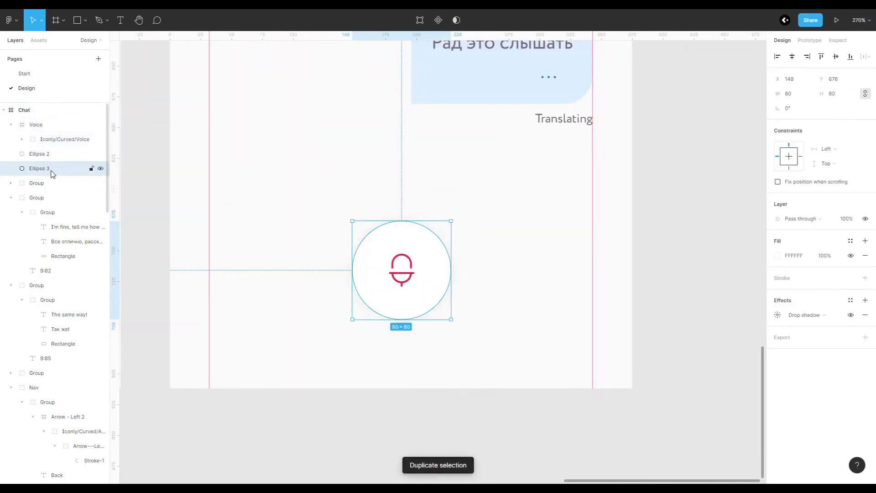
pyautogui.press('Return')
pyautogui.click(36, 125)
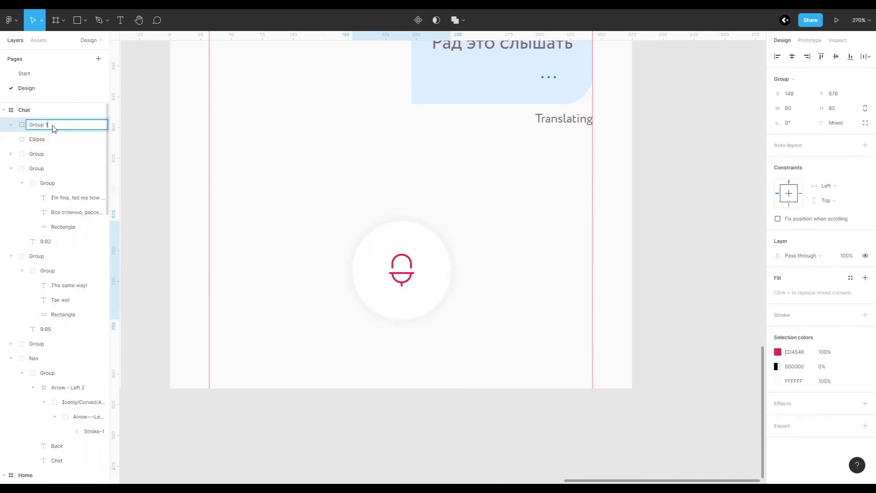
pyautogui.click(36, 139)
pyautogui.moveTo(451, 319); pyautogui.dragTo(487, 352)
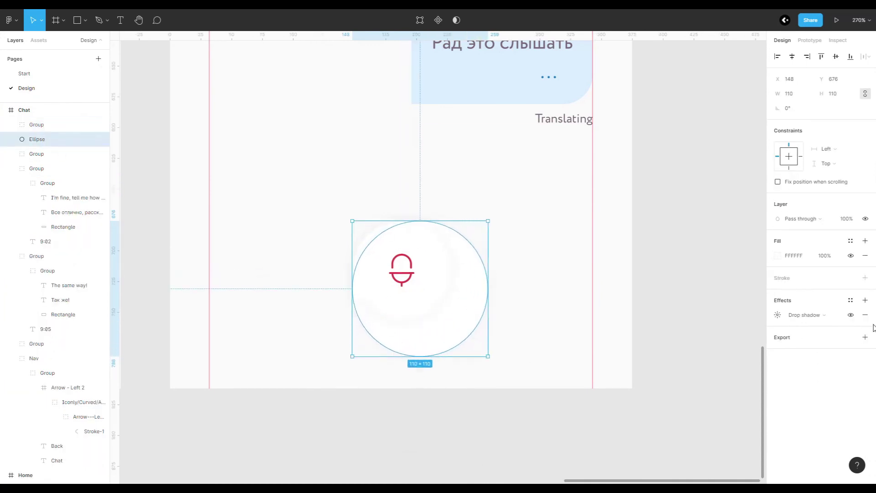
pyautogui.moveTo(460, 325); pyautogui.dragTo(441, 304)
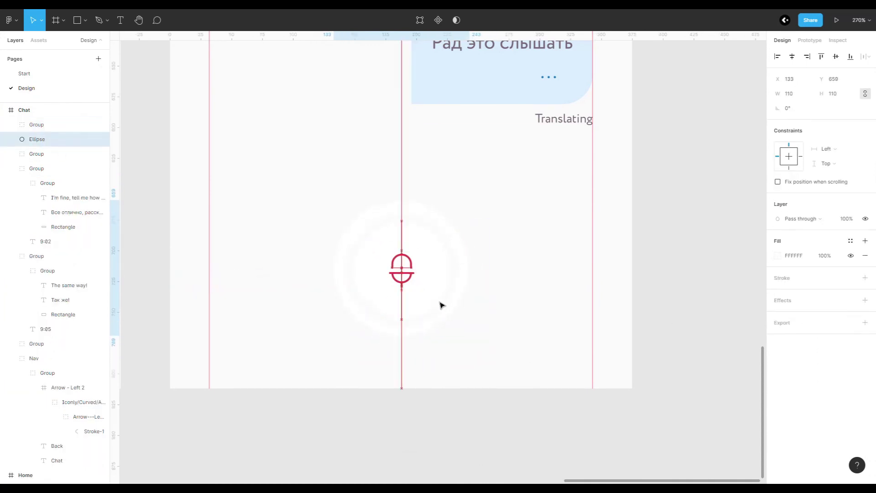
# Step: Fill the larger circle with red ED4546 at 30% opacity
pyautogui.click(777, 255)
pyautogui.click(706, 436)
pyautogui.click(824, 256)
pyautogui.write('30')
pyautogui.press('Return')
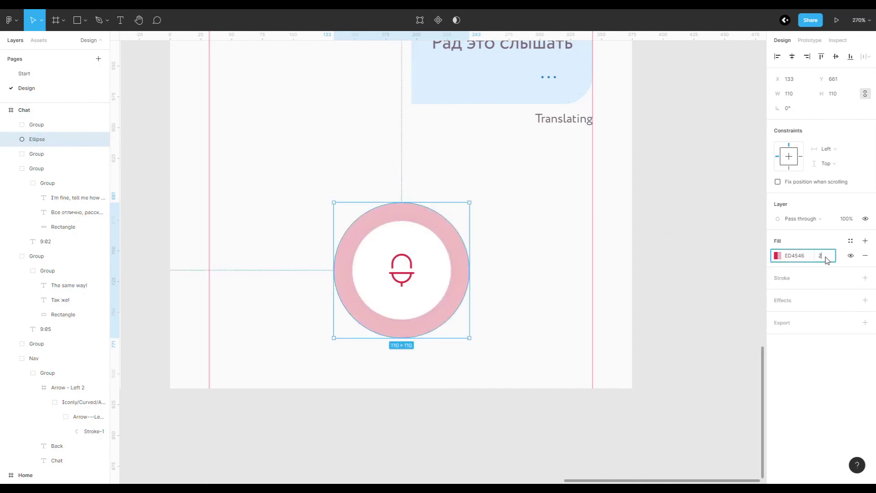
pyautogui.scroll(-5, 617, 264)
# Step: Group the microphone and the pink ring and name the group 'rec'
pyautogui.click(551, 284)
pyautogui.click(36, 124)
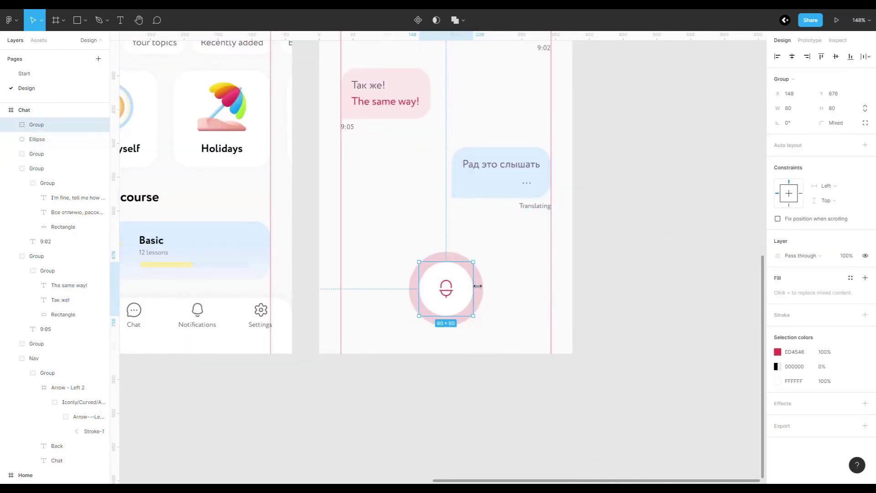
pyautogui.keyDown('shift'); pyautogui.click(36, 139); pyautogui.keyUp('shift')
pyautogui.hotkey('ctrl', 'g')
pyautogui.doubleClick(37, 124)
pyautogui.write('rec')
pyautogui.click(322, 340)
# Step: Select the four chat message bubbles and group them together
pyautogui.click(11, 169)
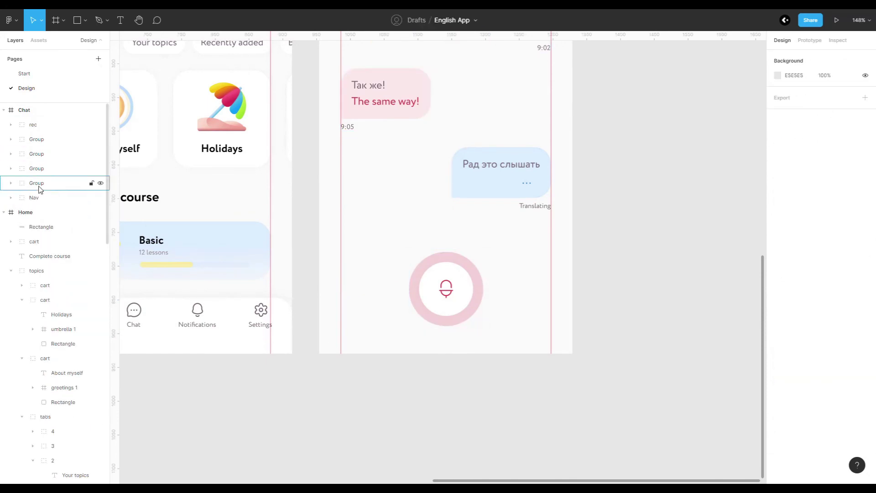
pyautogui.click(88, 183)
pyautogui.scroll(5, 473, 246)
pyautogui.keyDown('shift'); pyautogui.click(385, 274); pyautogui.keyUp('shift')
pyautogui.keyDown('shift'); pyautogui.click(501, 347); pyautogui.keyUp('shift')
pyautogui.hotkey('ctrl', 'g')
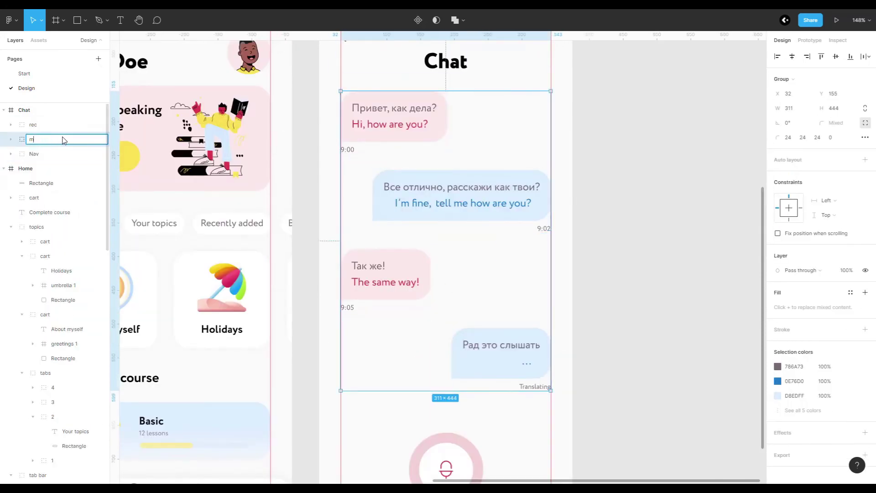
# Step: Delete the colour swatch group from the canvas and collapse the screen layer lists
pyautogui.scroll(-5, 512, 178)
pyautogui.scroll(-3, 456, 191)
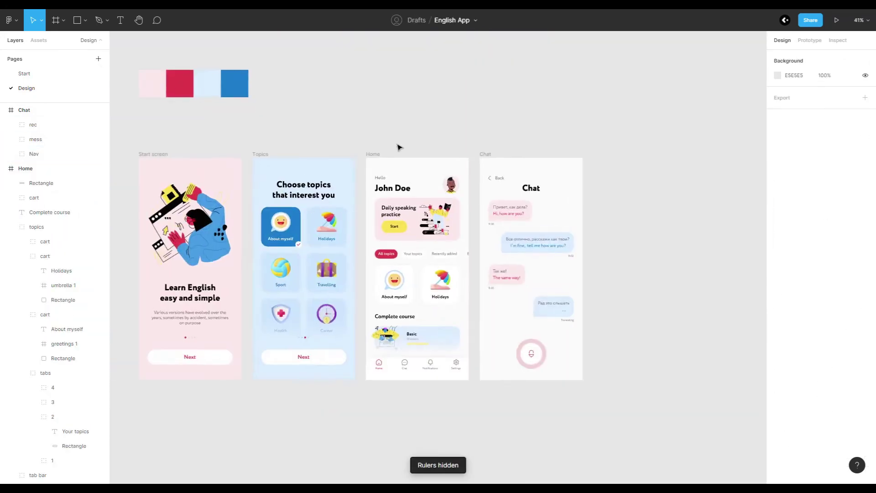
pyautogui.click(150, 85)
pyautogui.press('Delete')
pyautogui.click(4, 122)
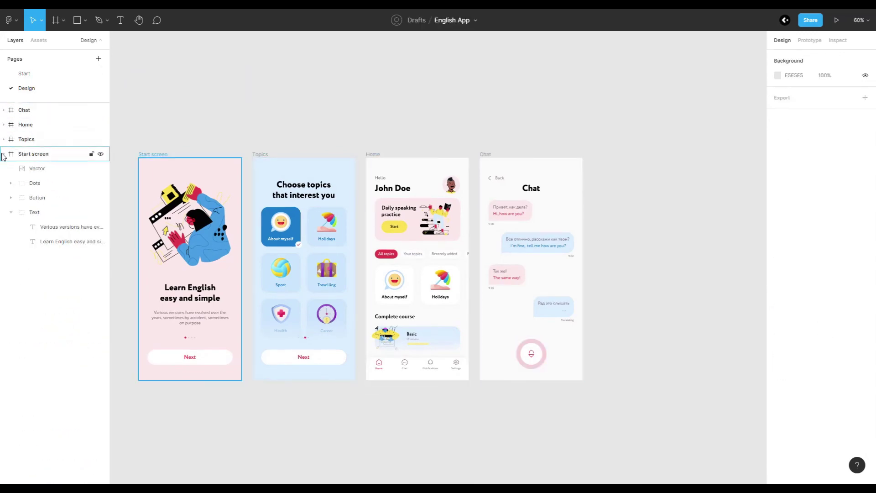
pyautogui.hscroll(-2, 326, 136)
pyautogui.scroll(2, 325, 135)
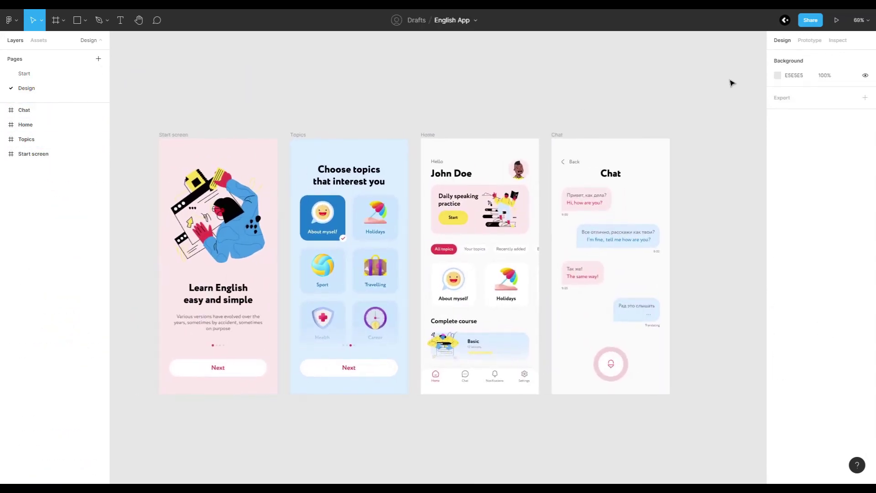